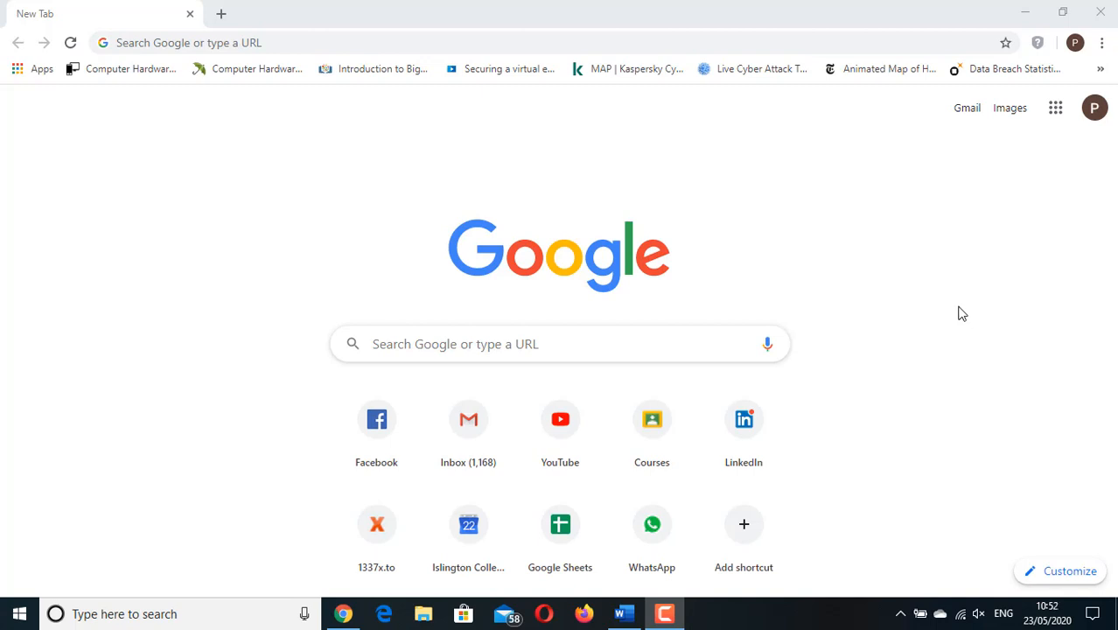
Go to amazon.qwiklabs.com and sign in with the Google account
left_click(959, 312)
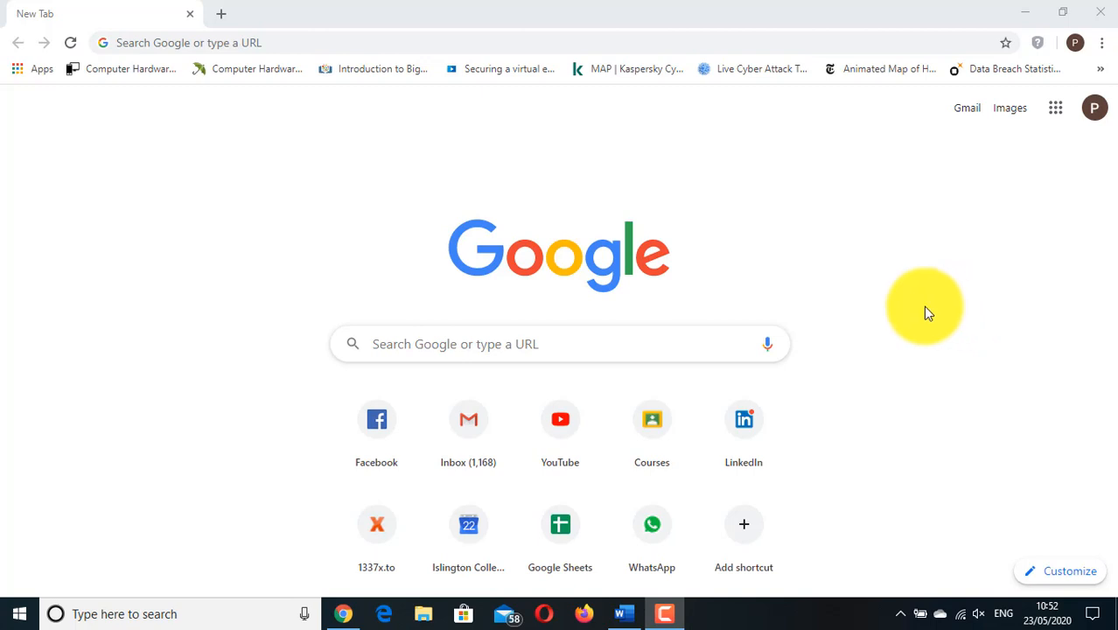
left_click(251, 44)
type("amazon.qwiklabs.com")
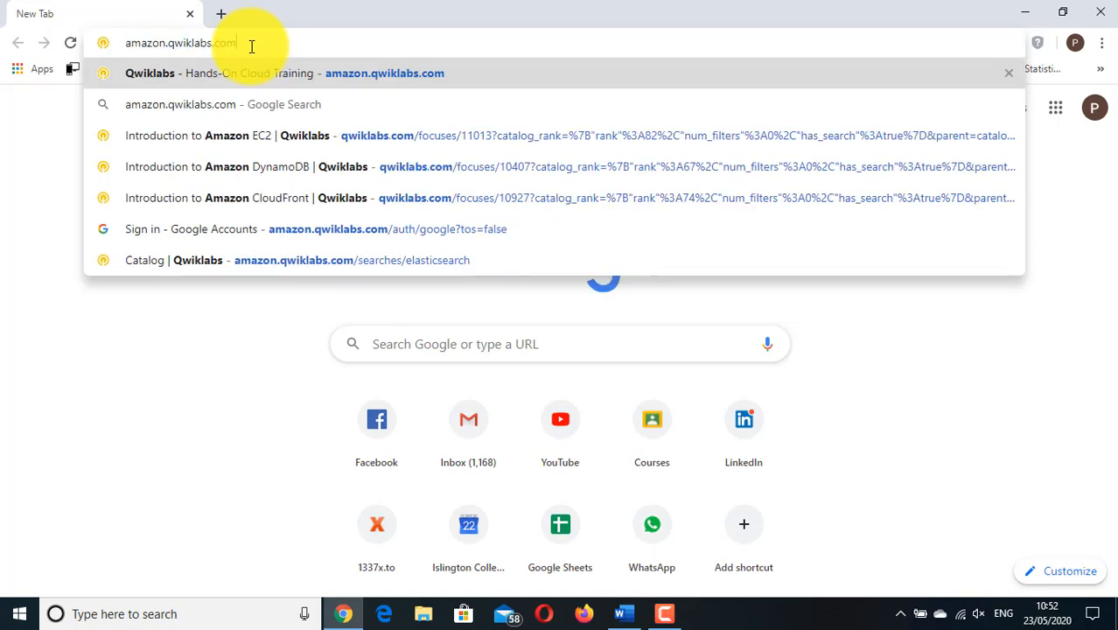
key("Return")
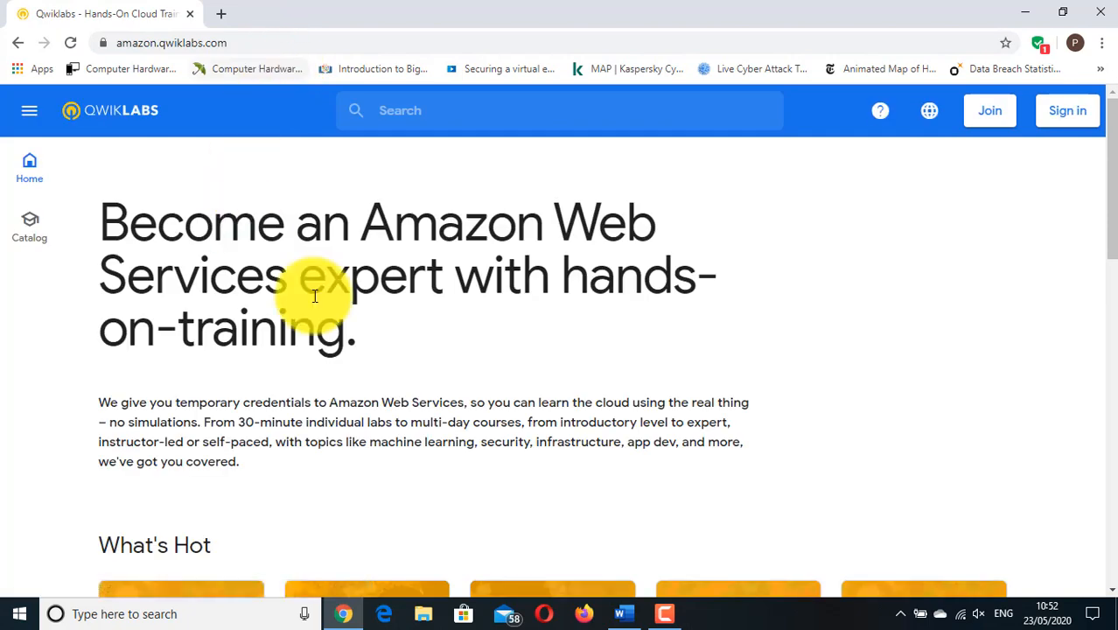
left_click(1054, 111)
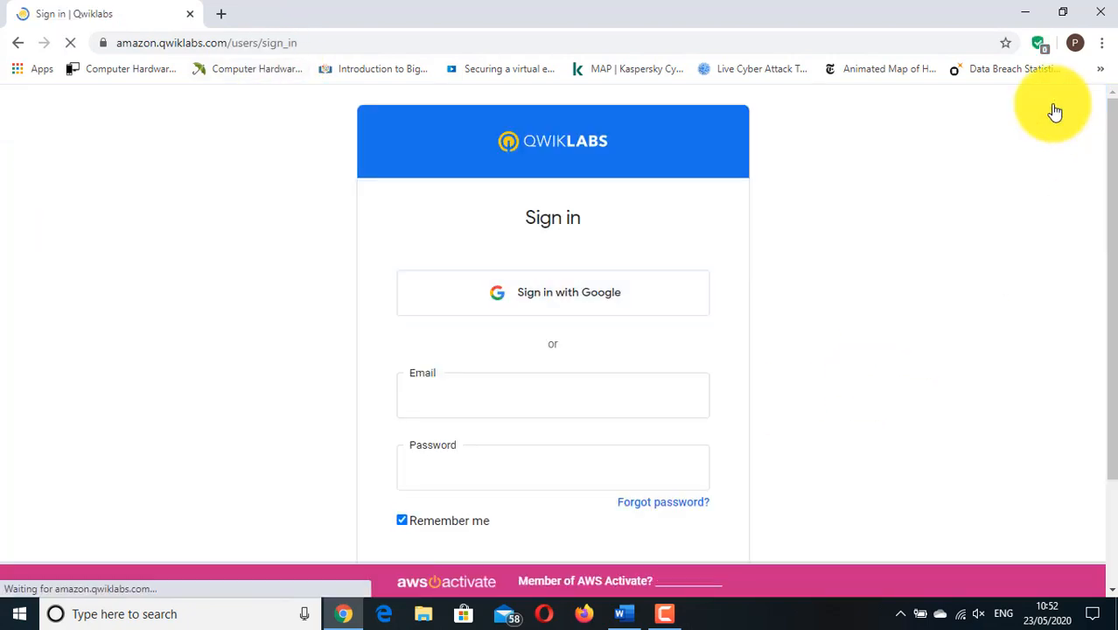
left_click(567, 301)
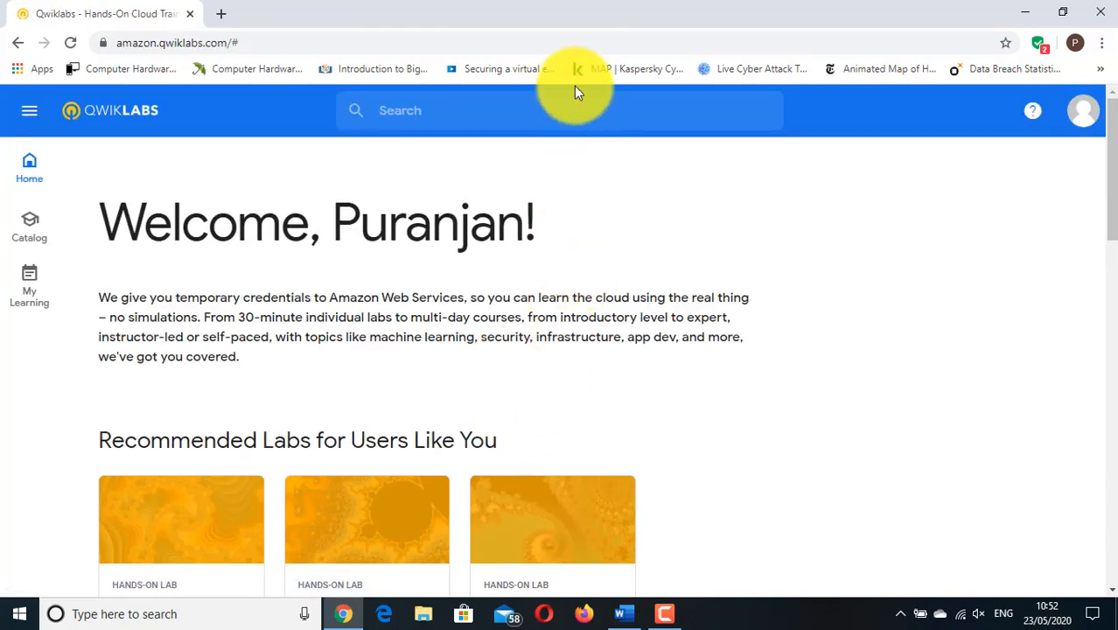
Search the Qwiklabs catalog for "Introduction to Amazon CloudFront" and open that hands-on lab
left_click(561, 108)
type("intr")
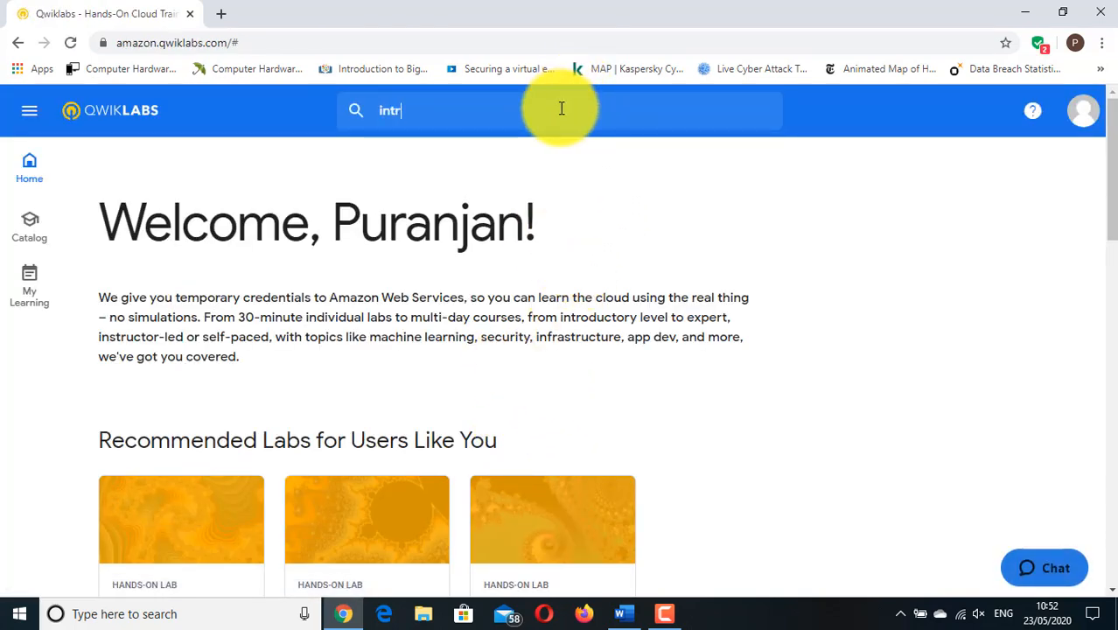
type("odcution to")
key("BackSpace")
key("BackSpace")
key("BackSpace")
key("BackSpace")
key("BackSpace")
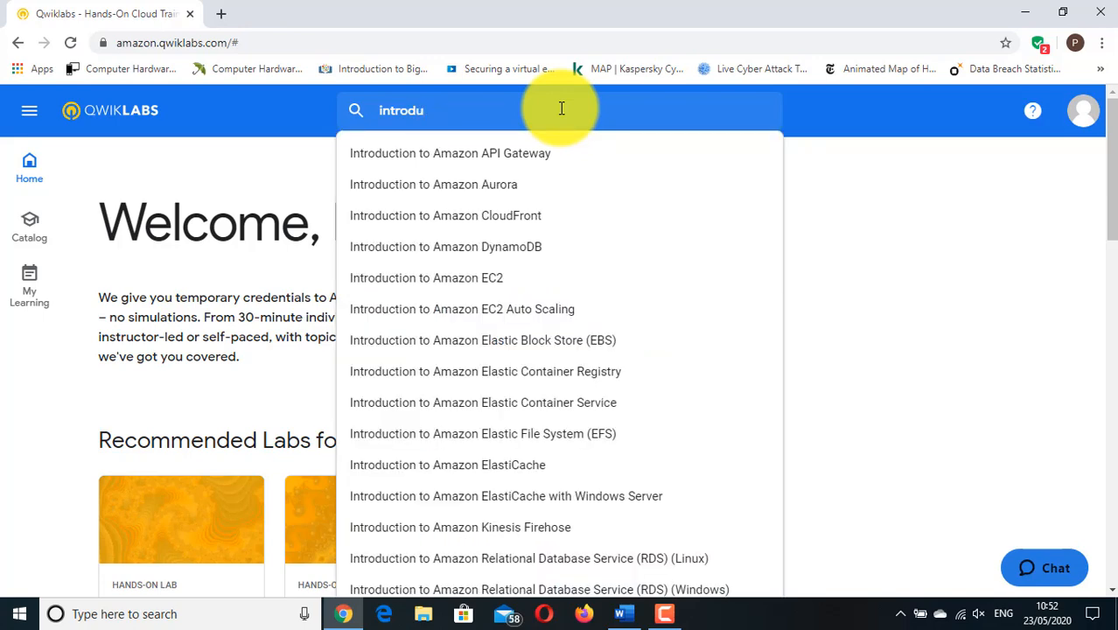
left_click(535, 218)
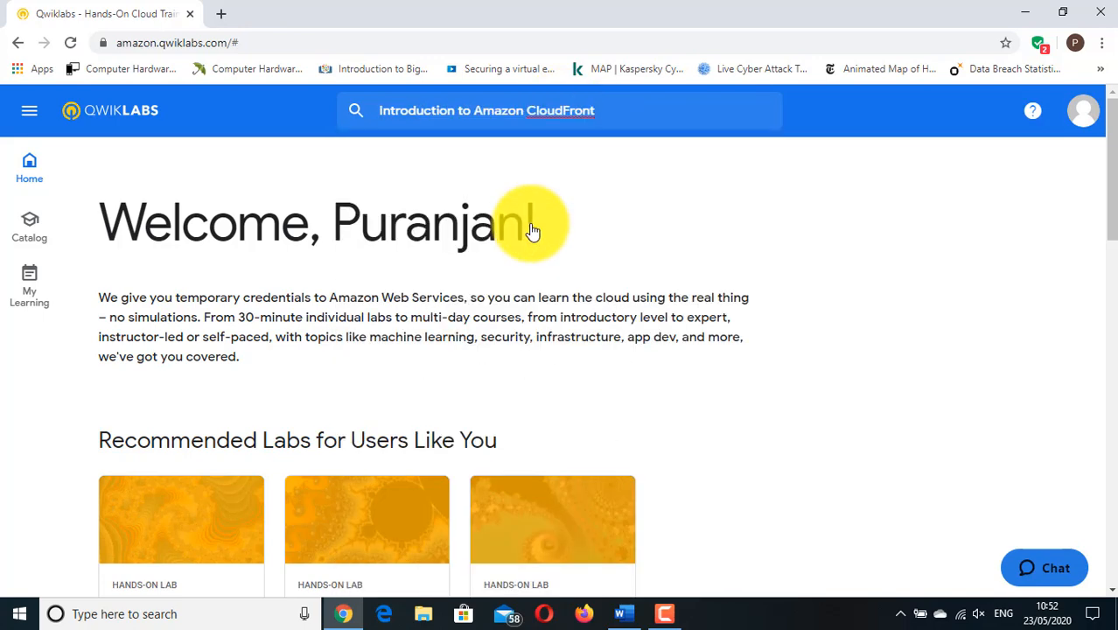
key("Return")
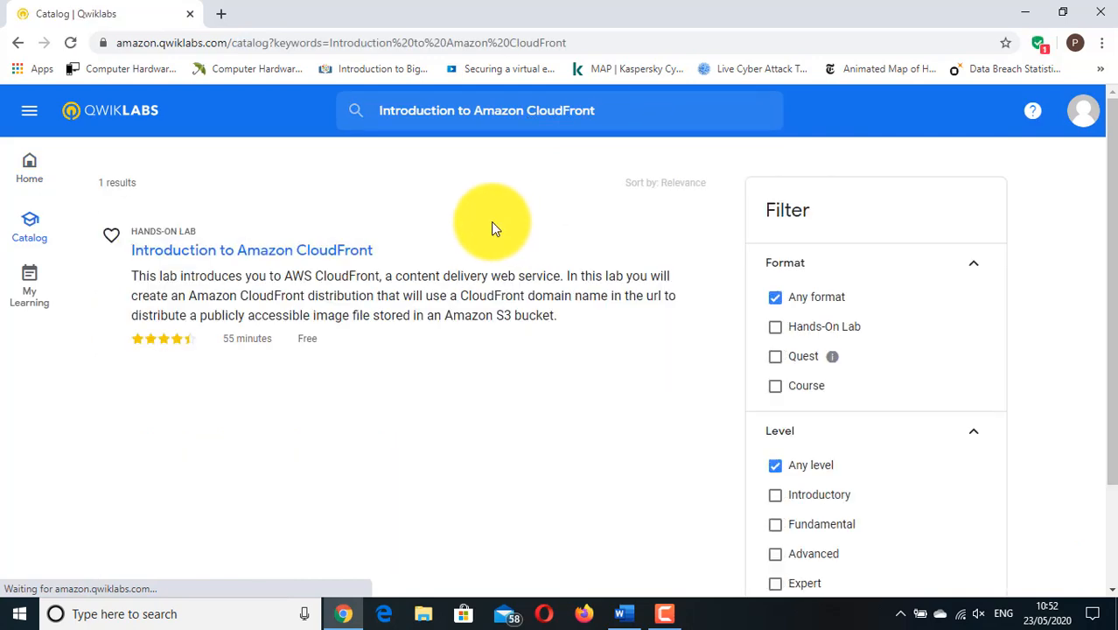
left_click(276, 258)
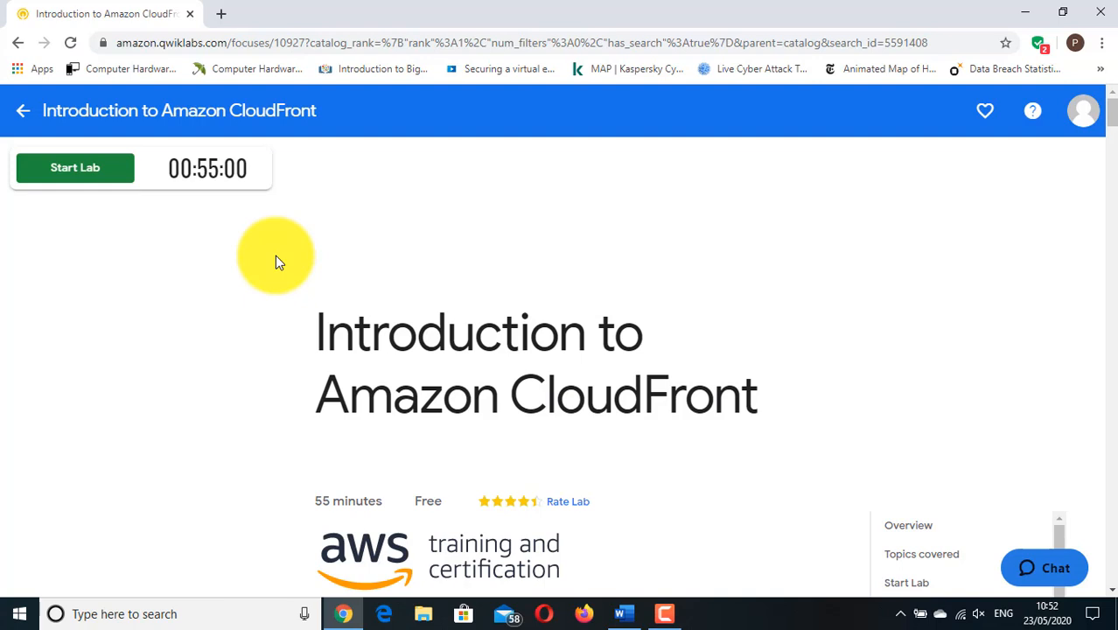
Review the lab's duration and price, its Overview, Topics covered and Start Lab sections, and the list of tasks
scroll(275, 256, "down", 3)
scroll(277, 255, "up", 1)
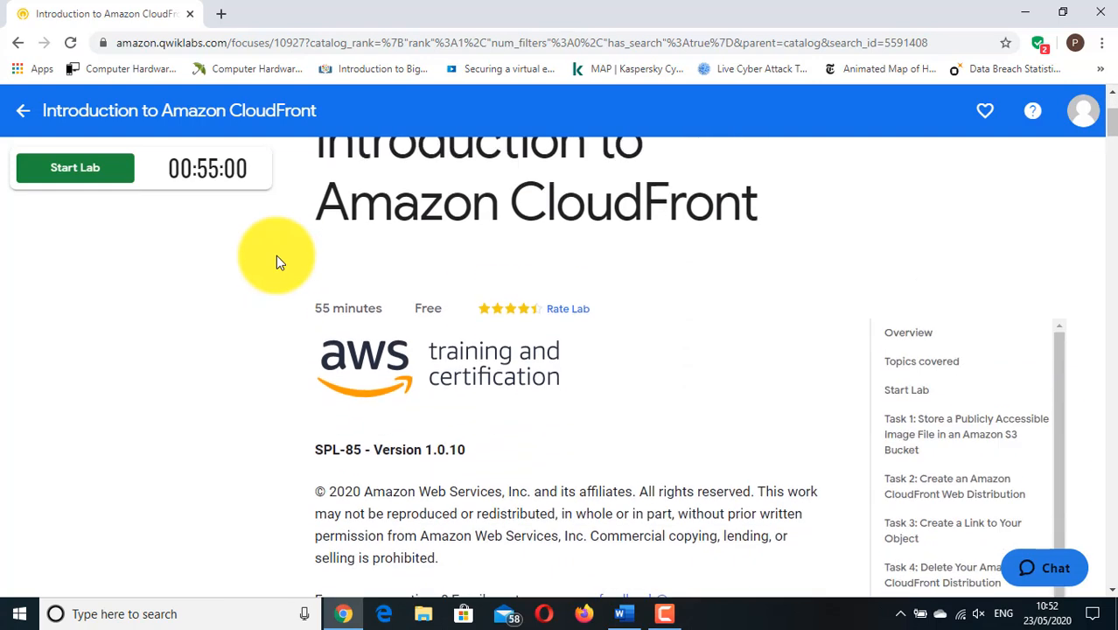
double_click(422, 339)
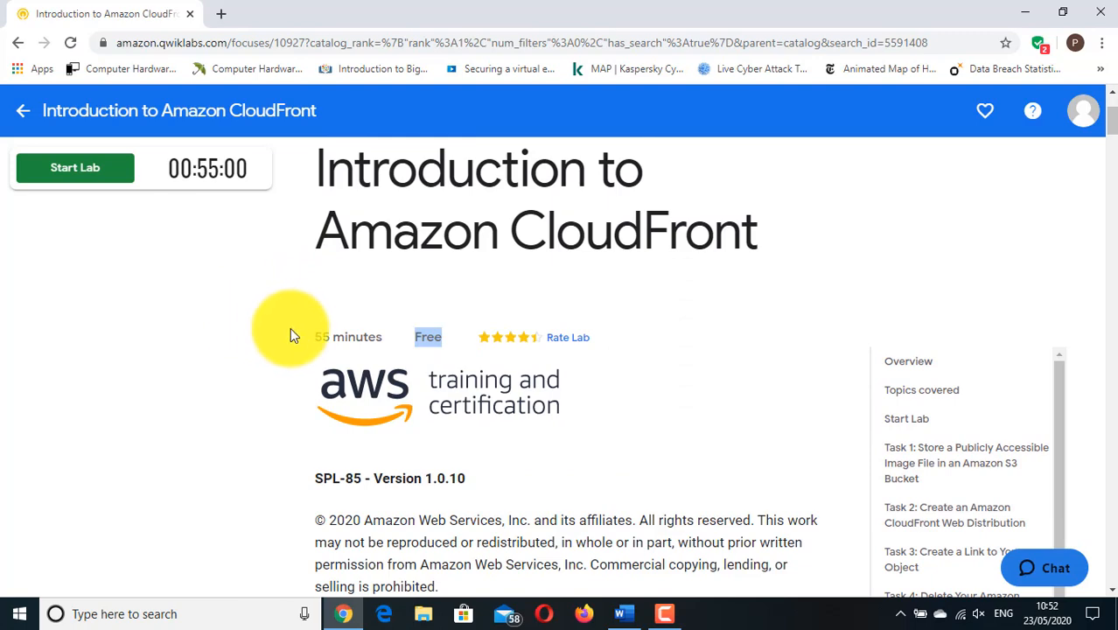
left_click_drag(314, 337, 382, 340)
scroll(237, 332, "down", 4)
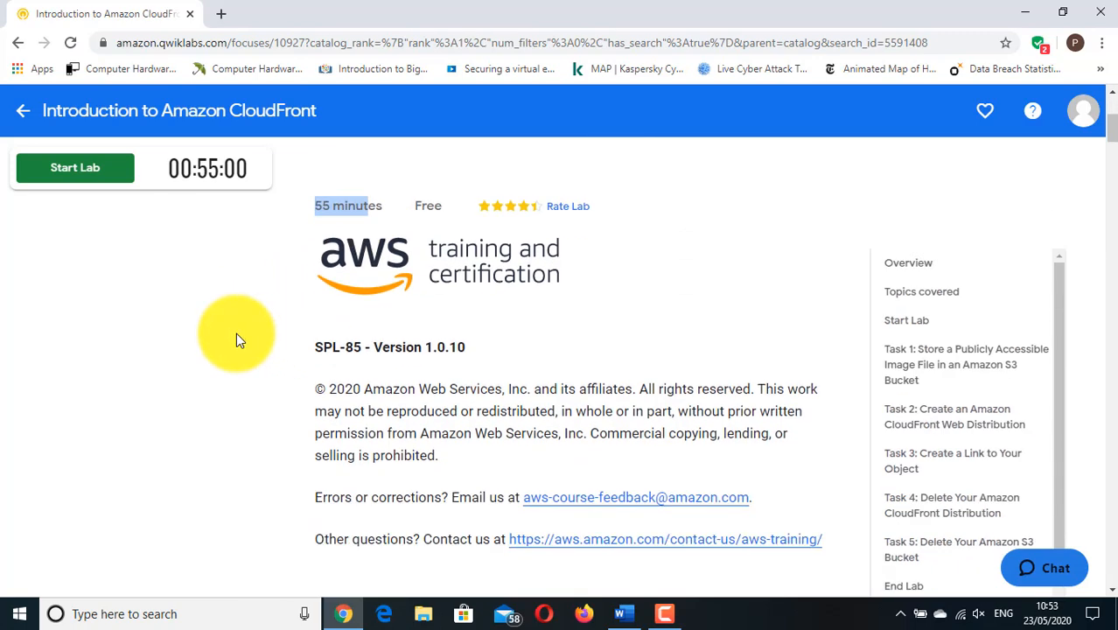
scroll(236, 333, "down", 4)
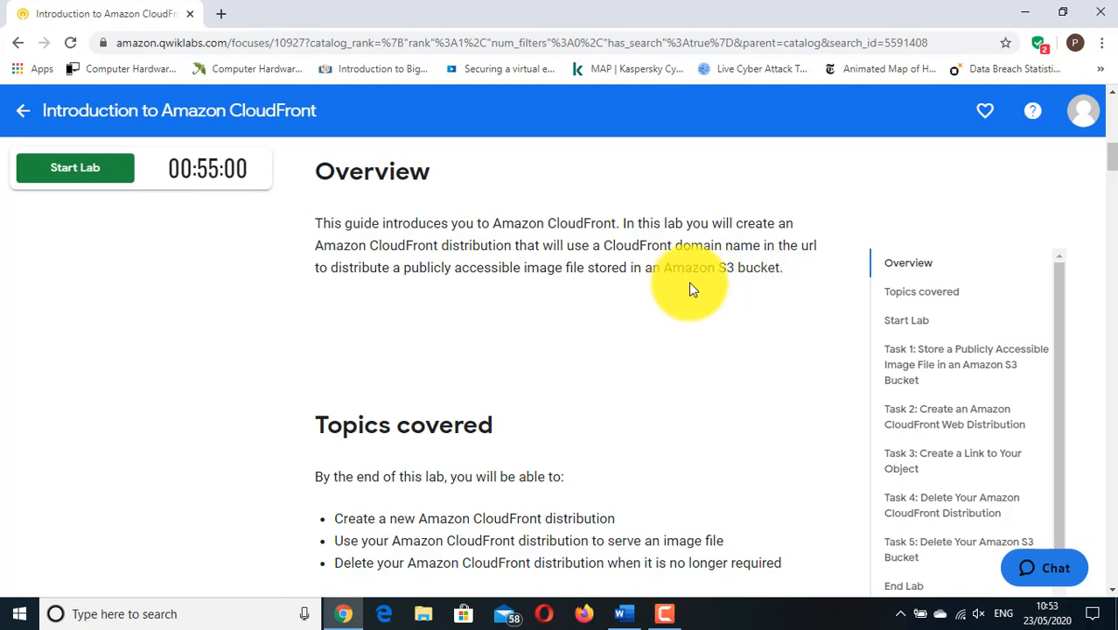
scroll(687, 282, "down", 1)
scroll(684, 284, "down", 1)
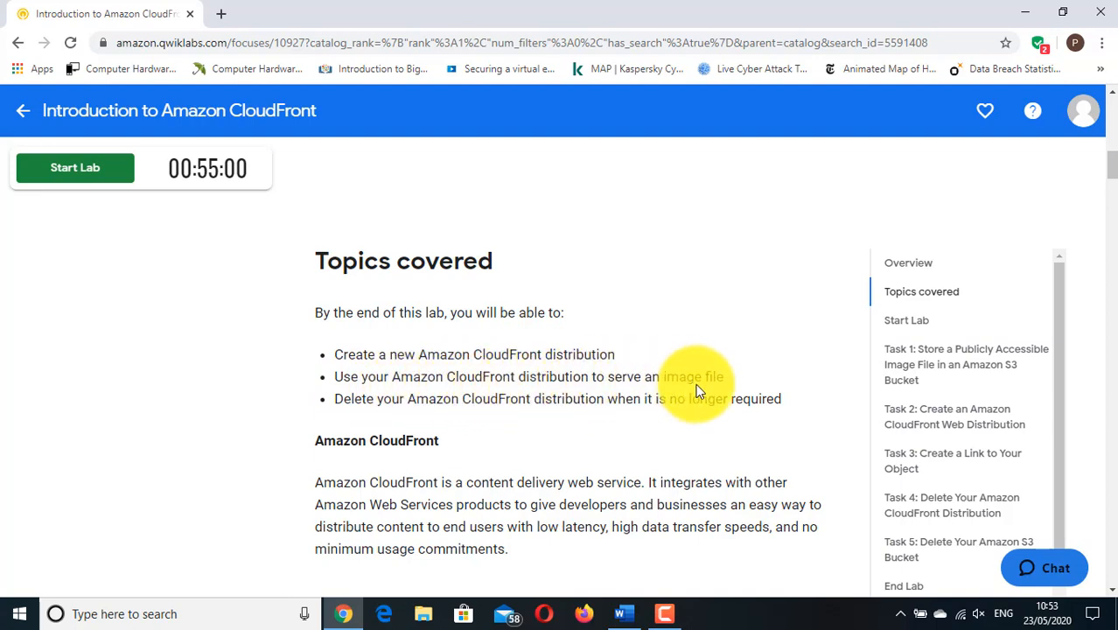
scroll(550, 349, "down", 1)
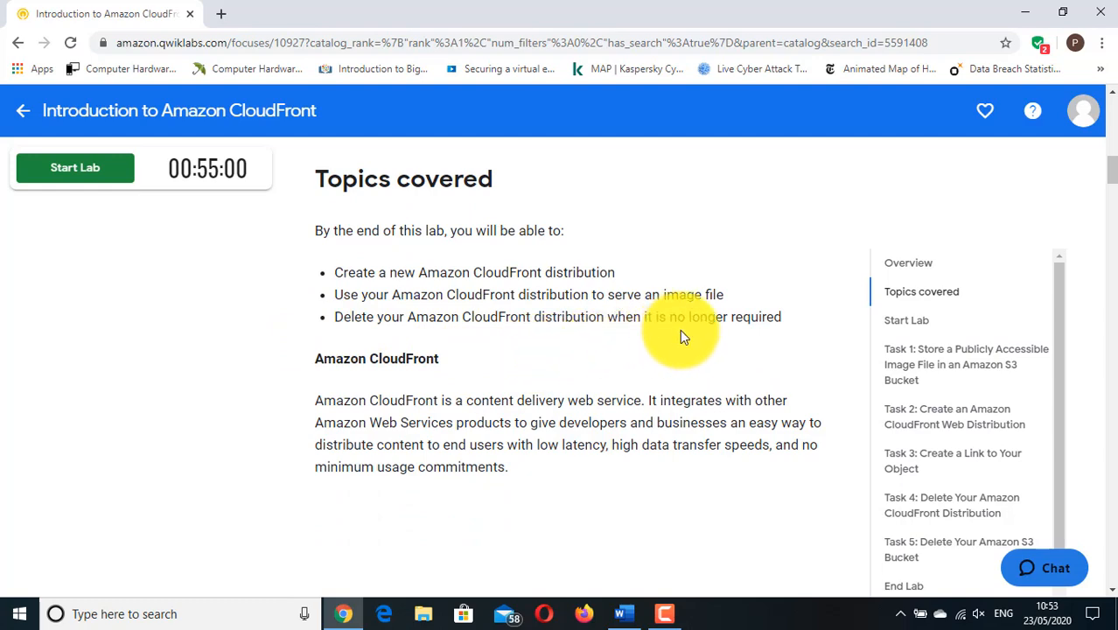
scroll(790, 326, "down", 2)
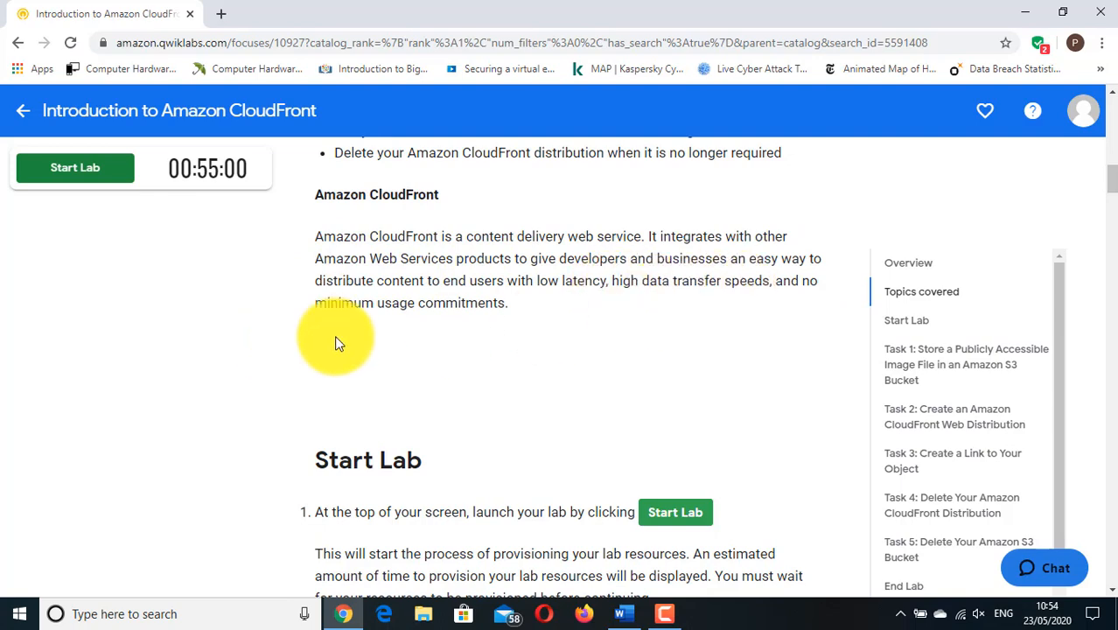
scroll(348, 322, "down", 3)
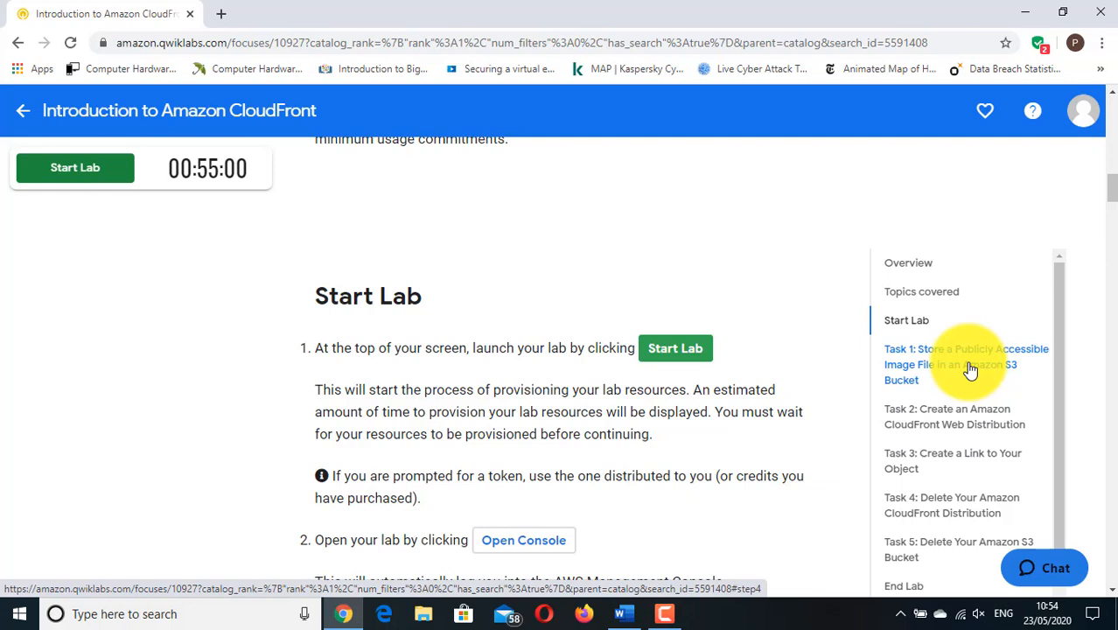
scroll(969, 369, "up", 1)
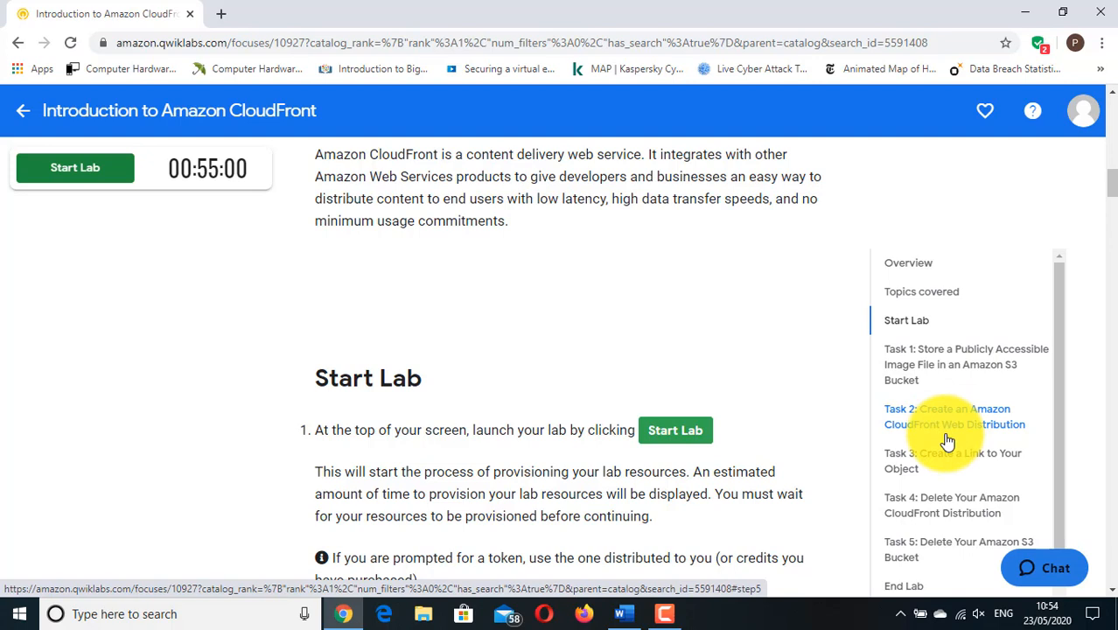
scroll(947, 441, "down", 1)
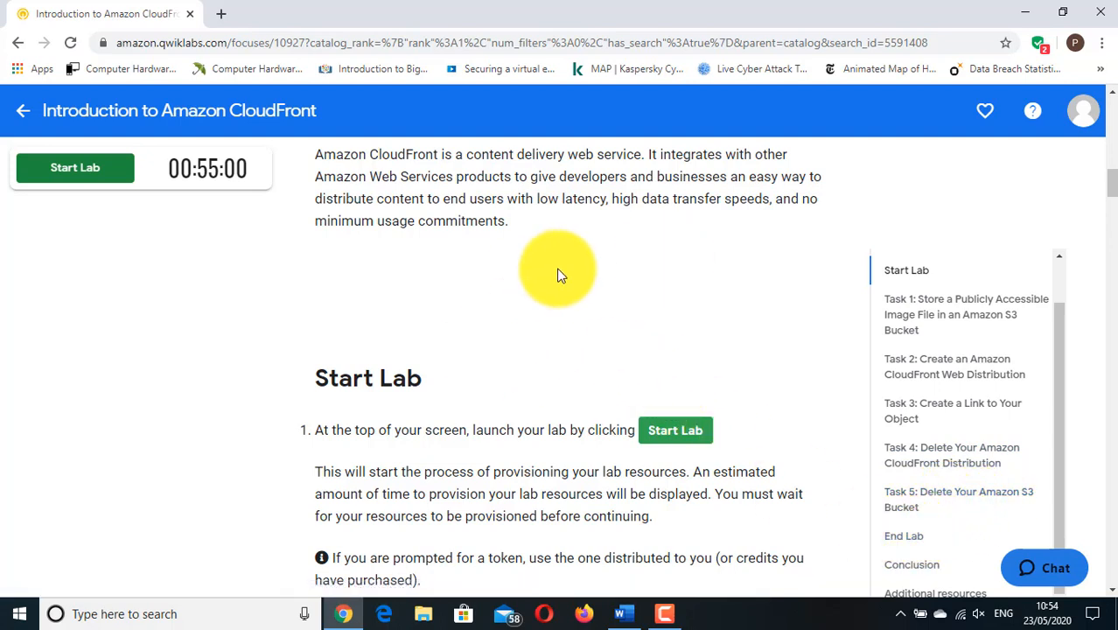
Start the CloudFront lab and open its AWS Management Console
left_click(102, 179)
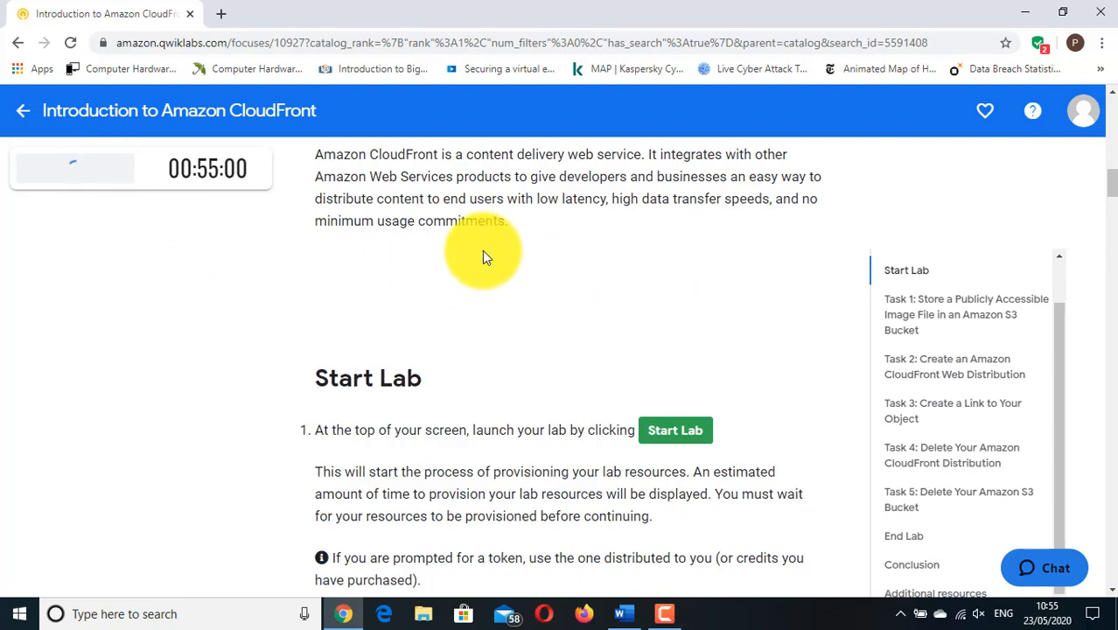
scroll(481, 249, "down", 2)
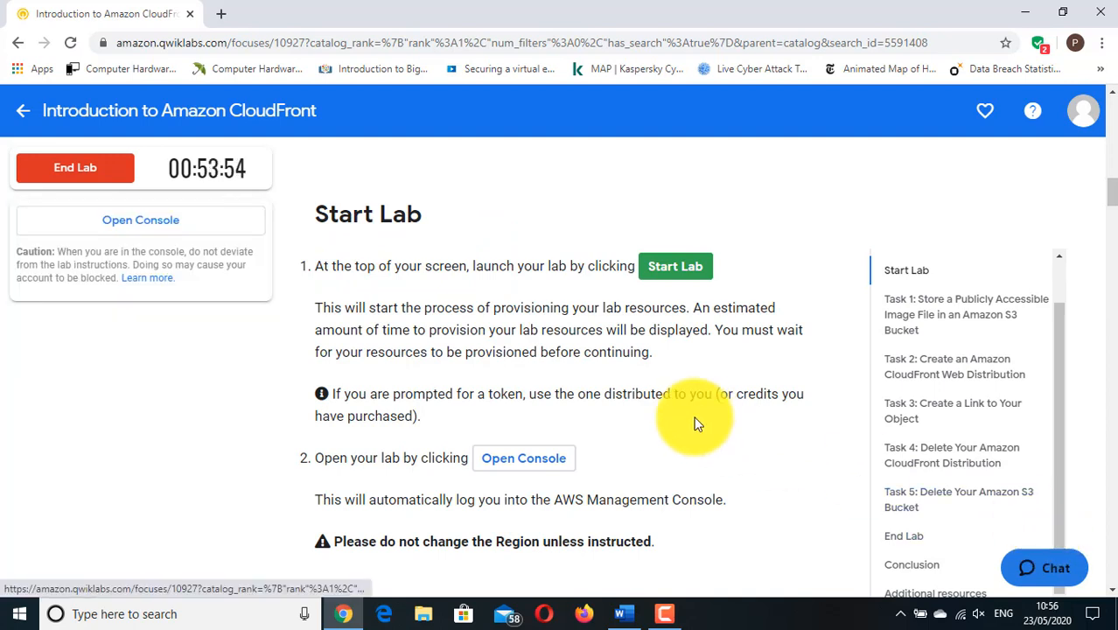
left_click(150, 225)
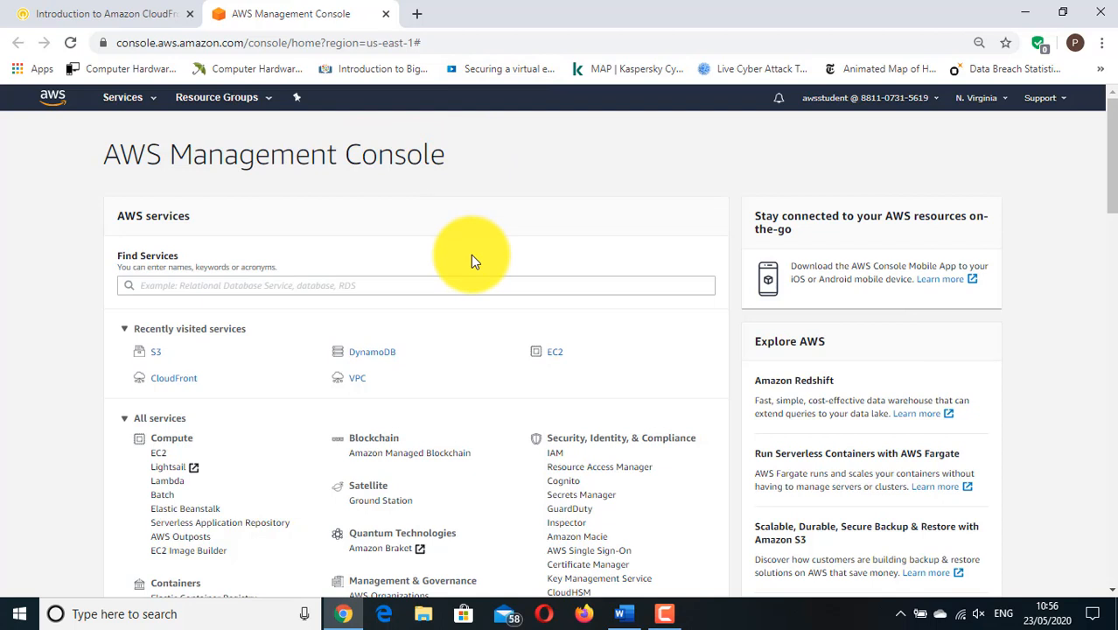
Compare the console with the lab guide, then return to the guide and read its Common login errors section
left_click(159, 14)
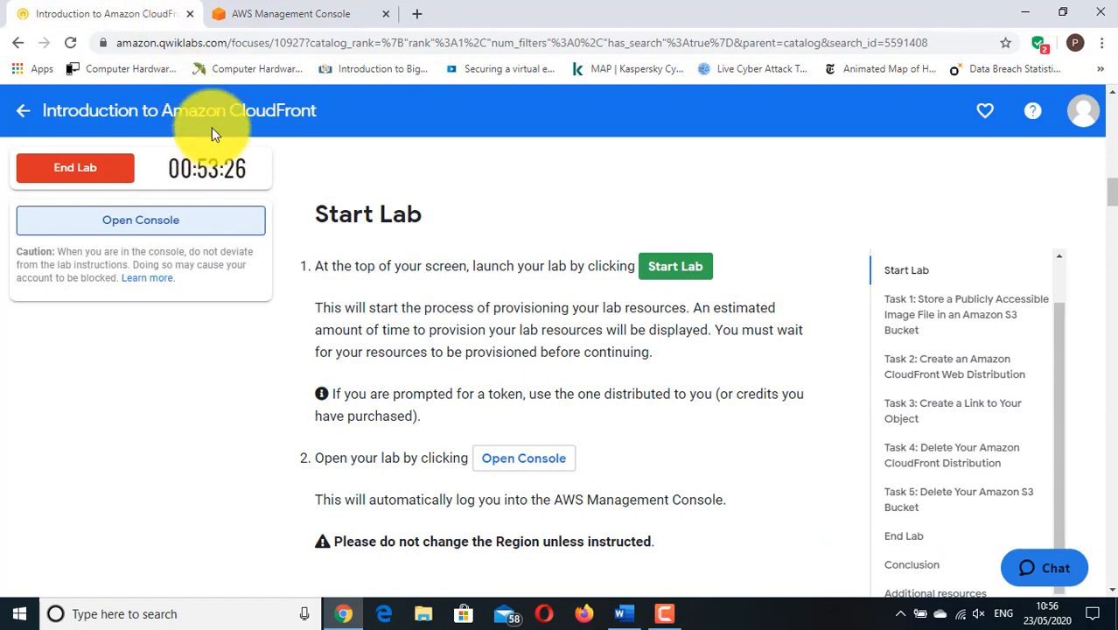
key("ctrl+Tab")
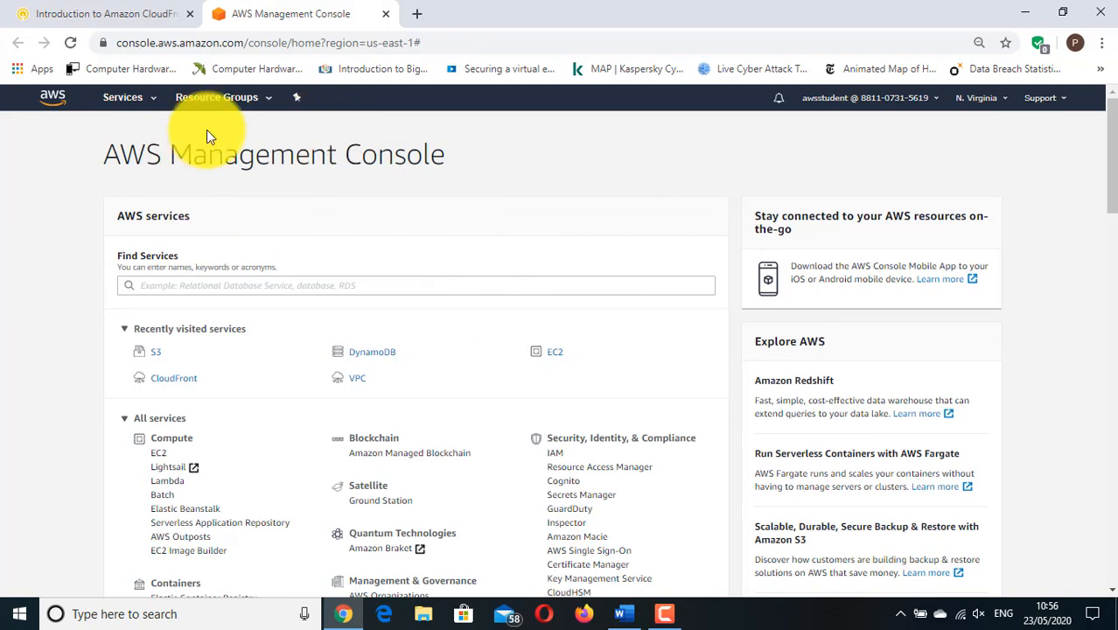
scroll(187, 170, "down", 3)
left_click(100, 13)
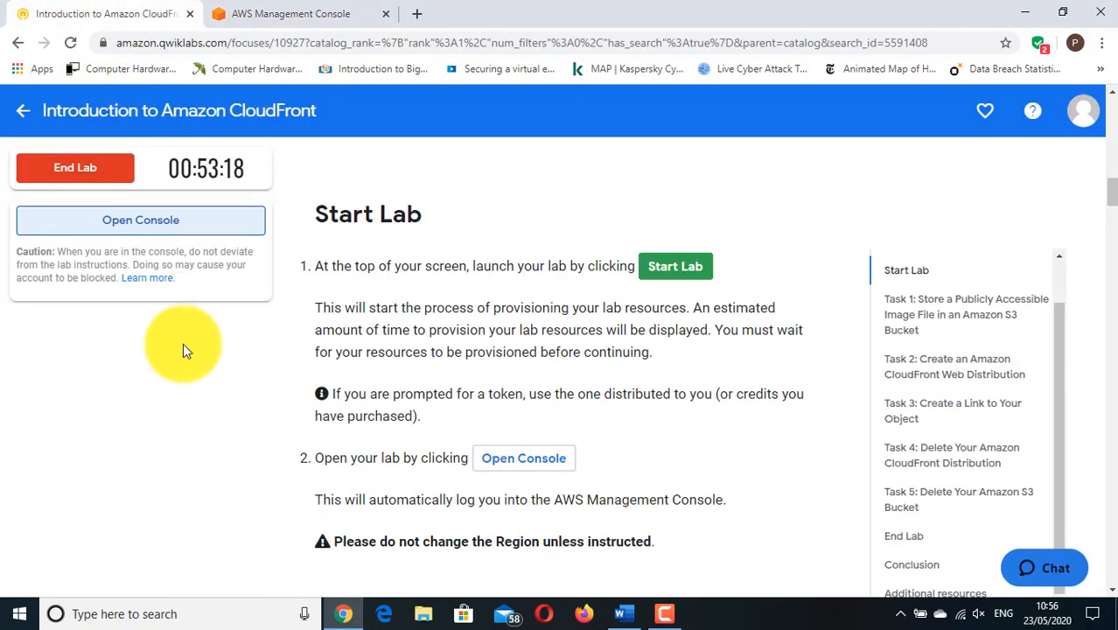
scroll(437, 342, "down", 5)
scroll(383, 321, "up", 1)
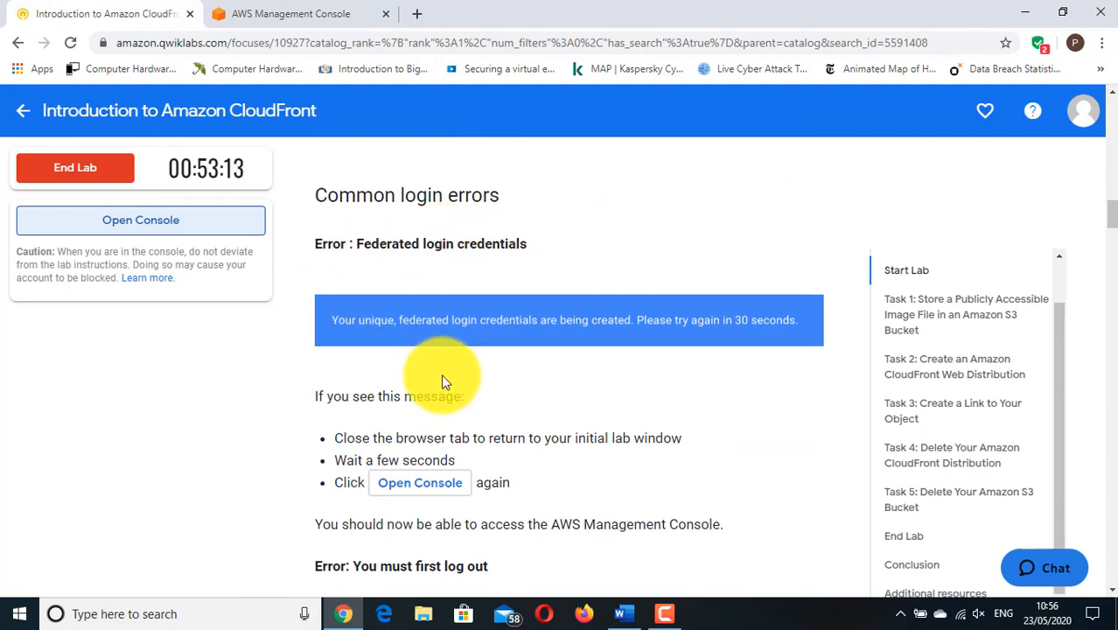
scroll(441, 378, "down", 2)
scroll(537, 307, "down", 6)
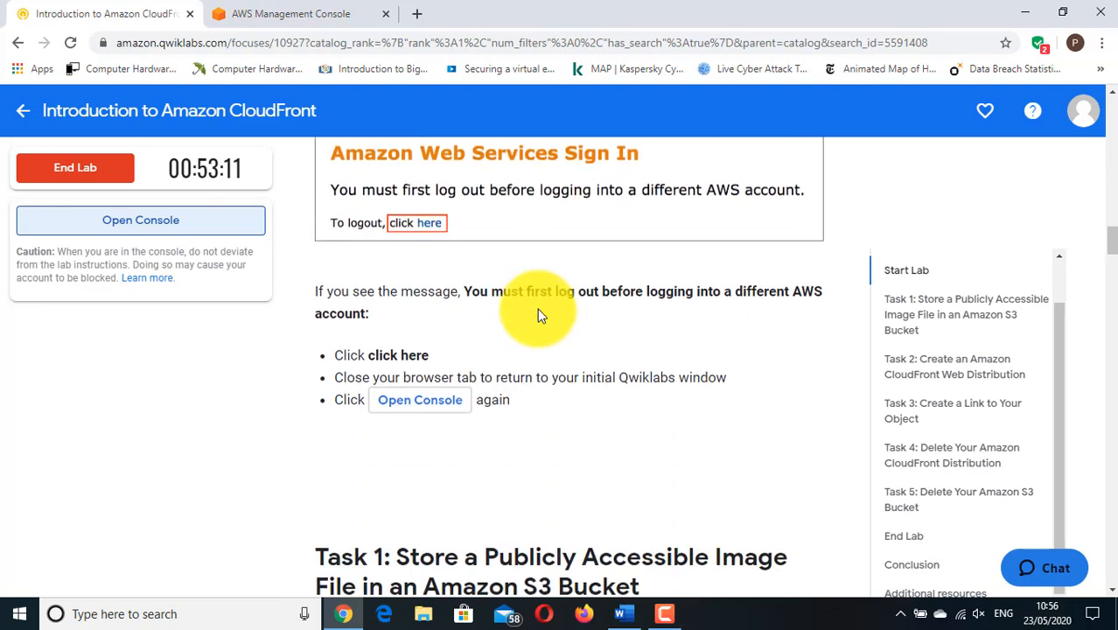
Read the lab guide's Task 1 instructions on creating the S3 bucket, changing its public access settings and uploading a file
scroll(536, 308, "down", 2)
scroll(535, 308, "up", 1)
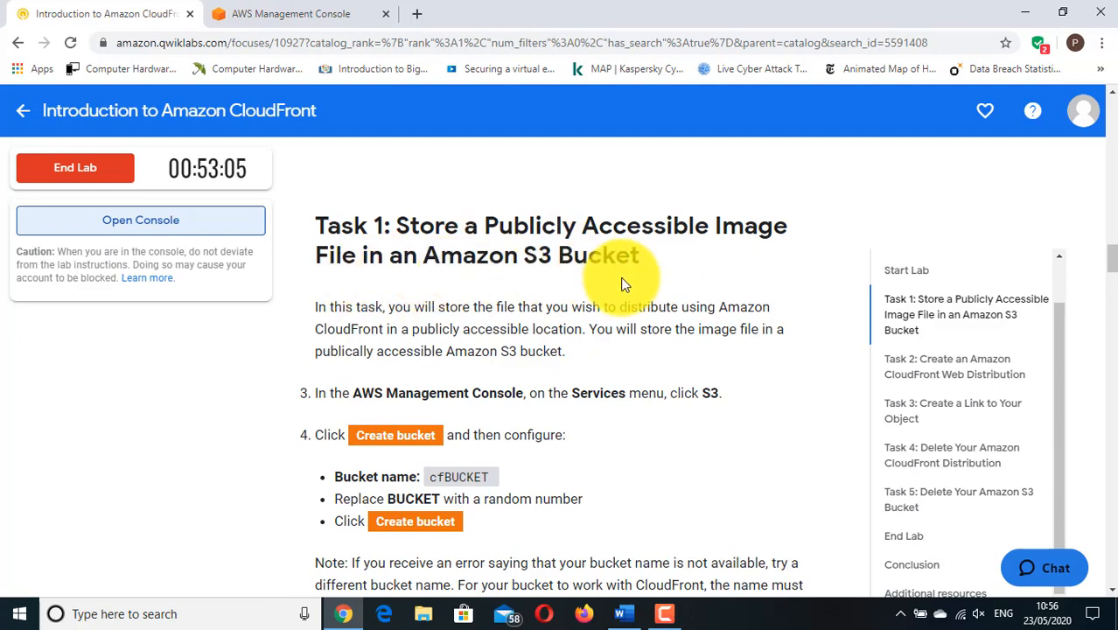
scroll(622, 283, "down", 2)
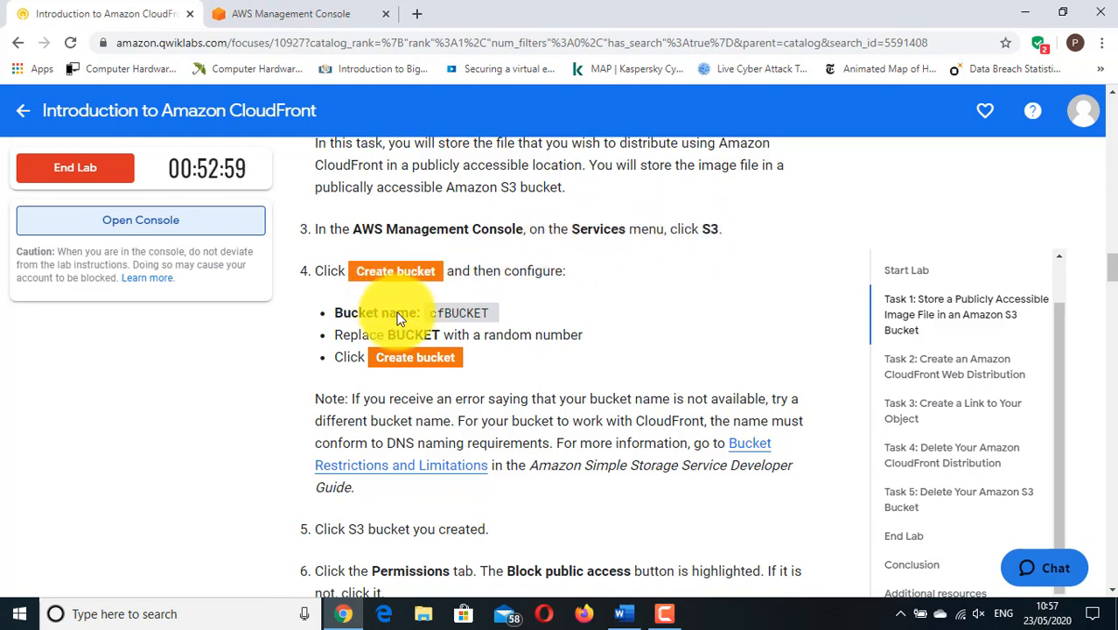
scroll(457, 348, "down", 3)
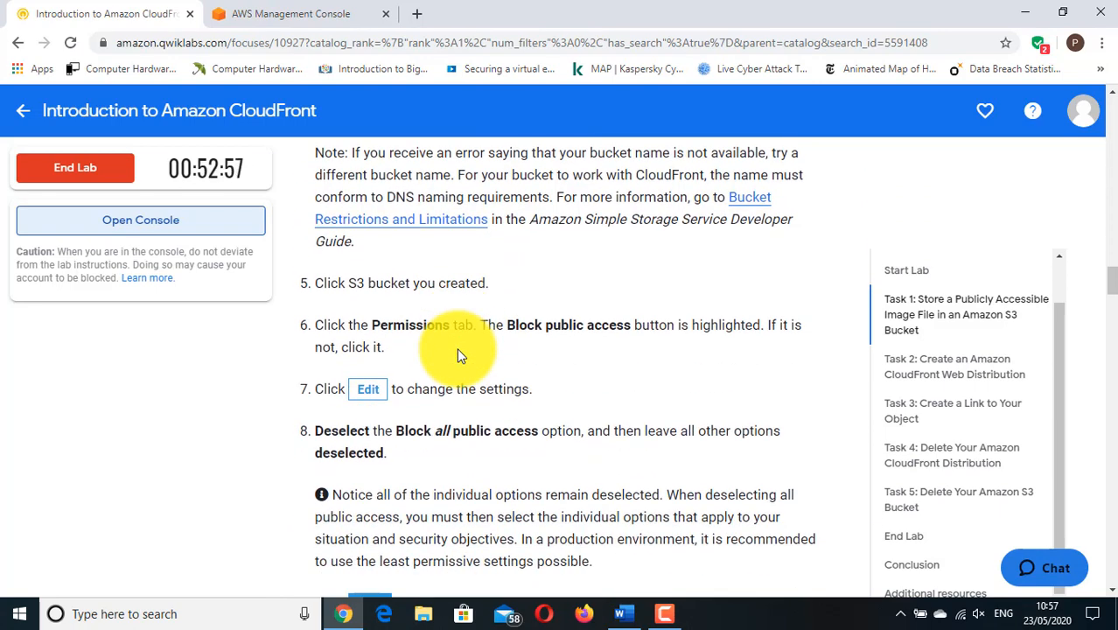
scroll(363, 319, "up", 2)
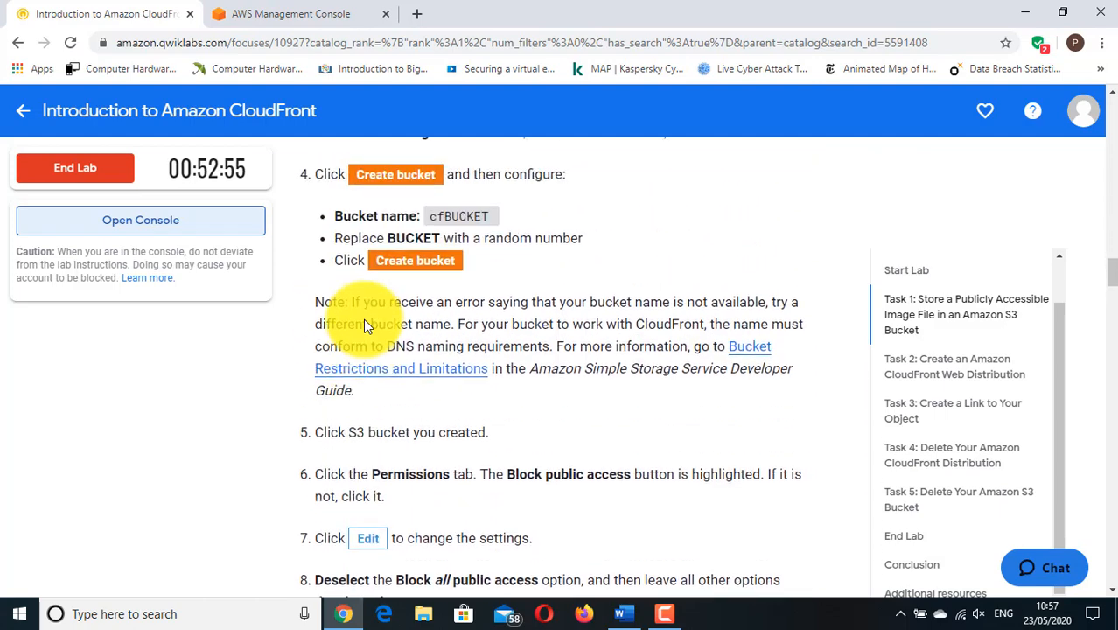
scroll(363, 318, "down", 2)
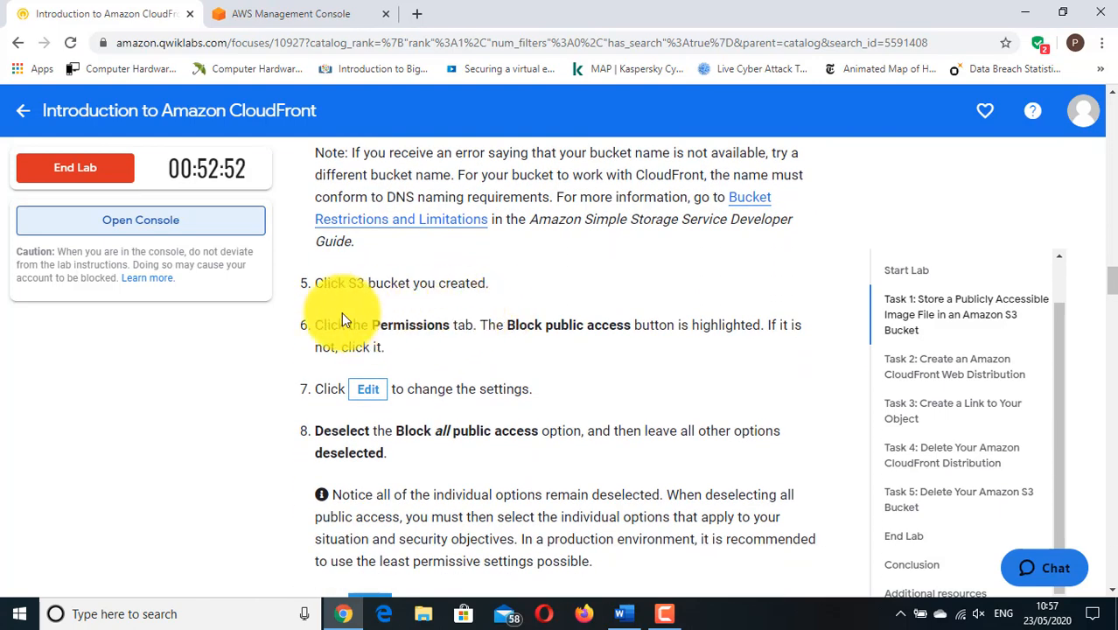
scroll(385, 321, "down", 1)
scroll(388, 324, "down", 3)
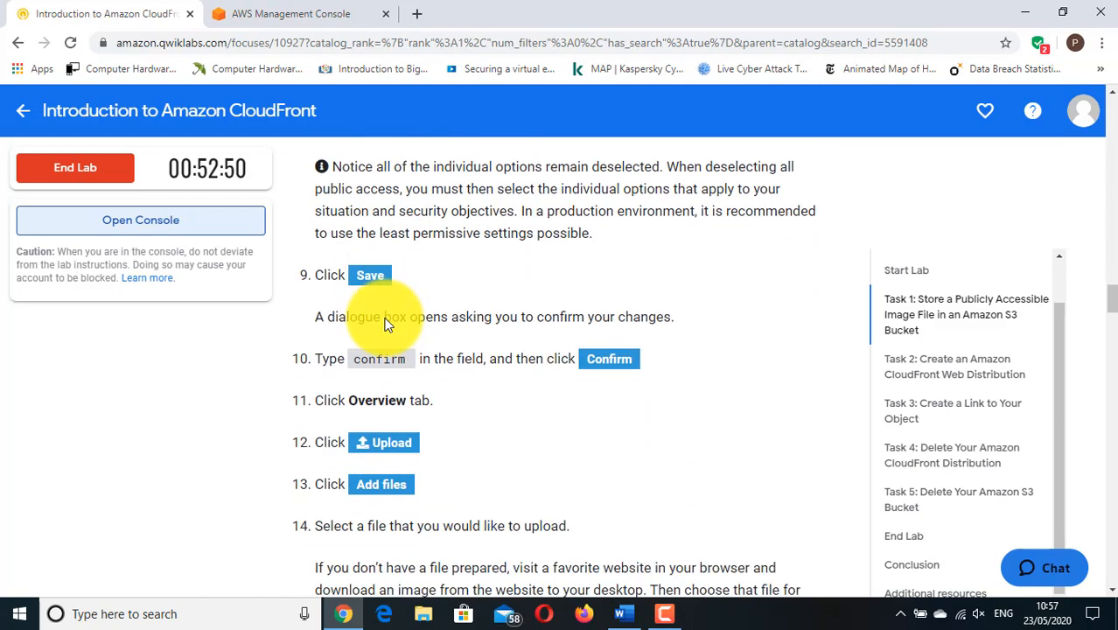
scroll(388, 324, "down", 3)
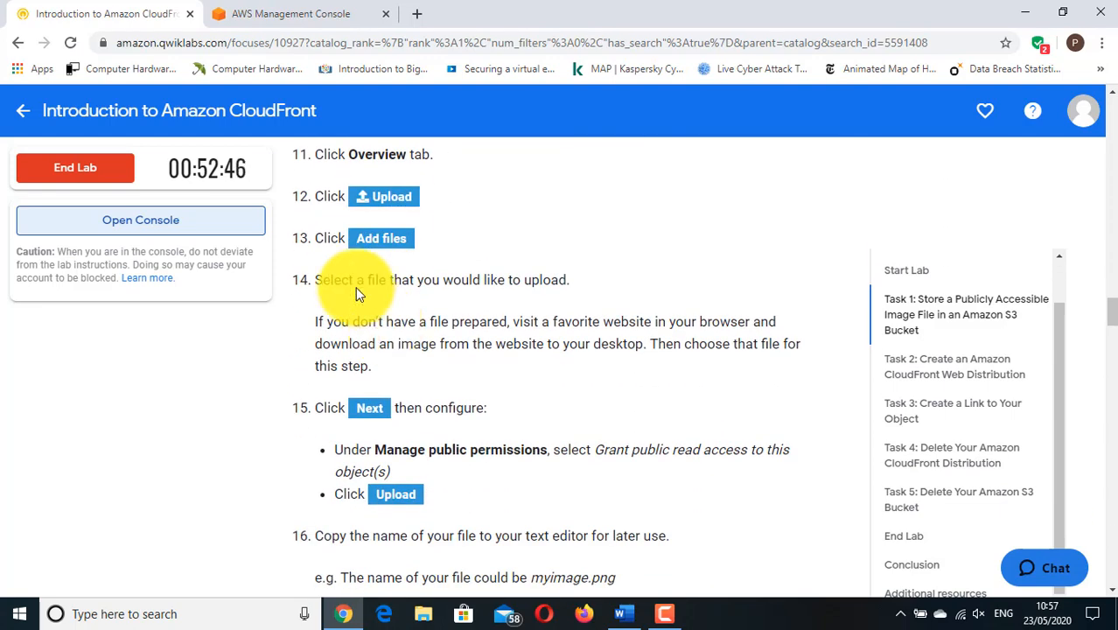
Switch to the AWS Management Console and open the S3 storage service
left_click(317, 12)
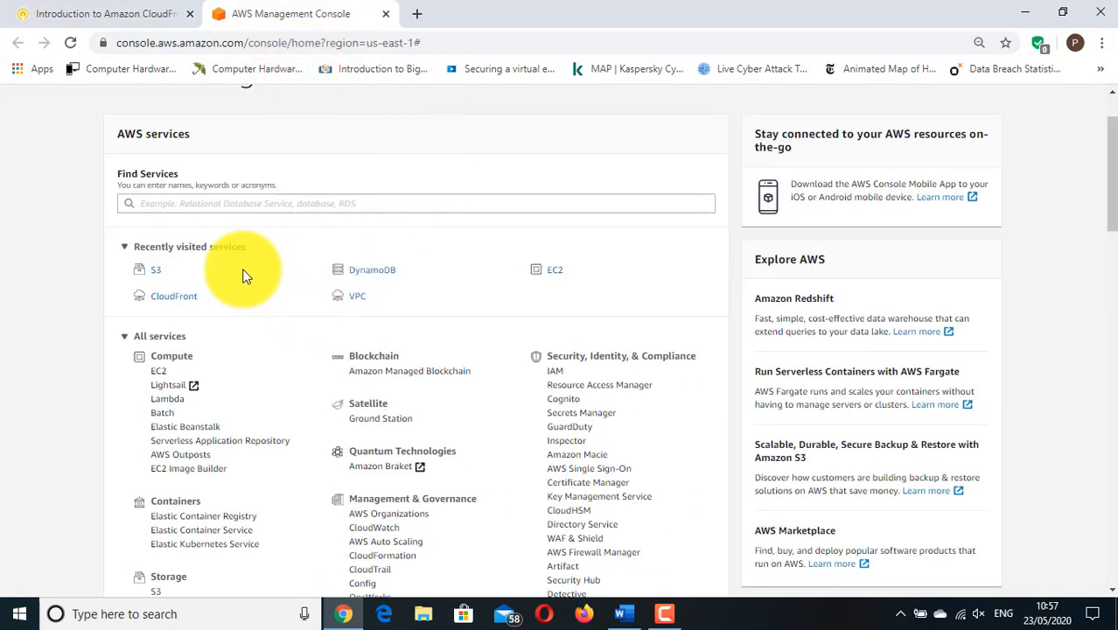
scroll(160, 278, "up", 1)
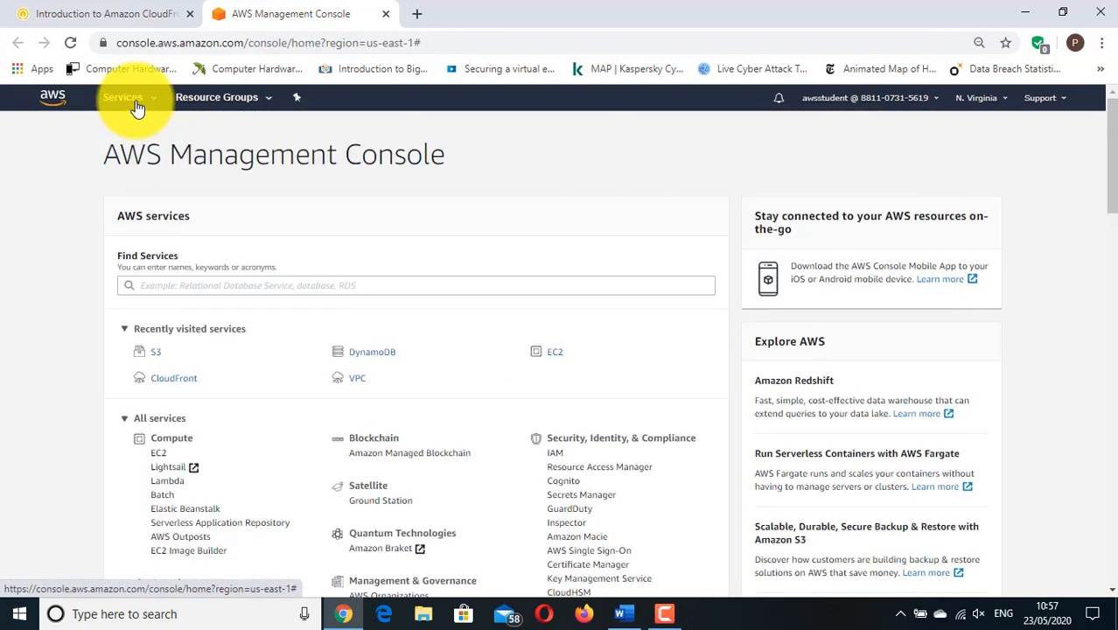
left_click(133, 100)
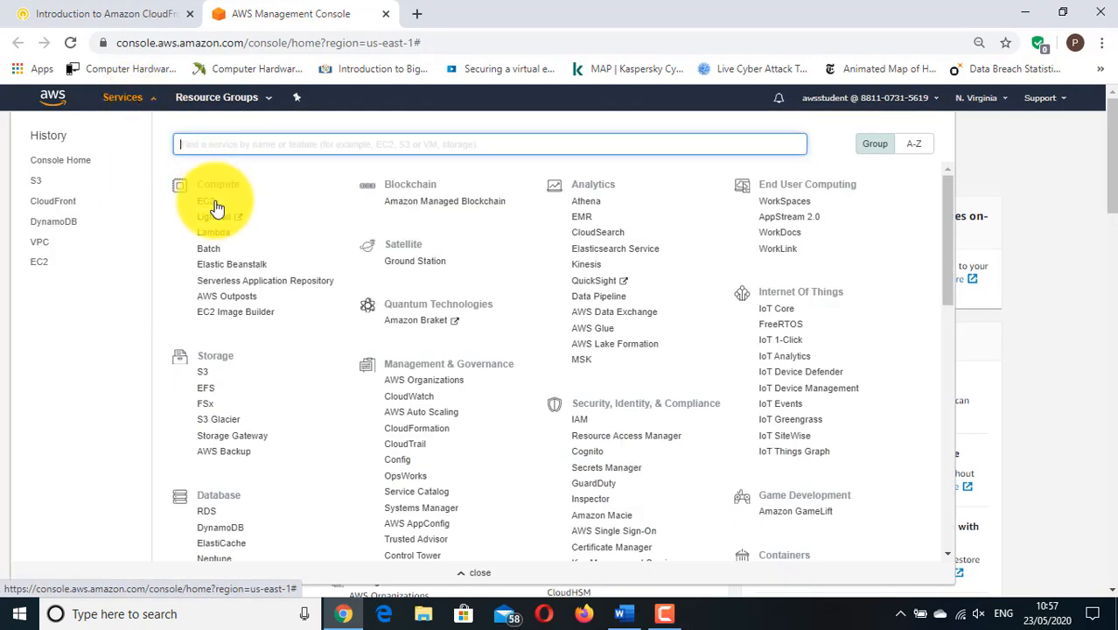
left_click(203, 380)
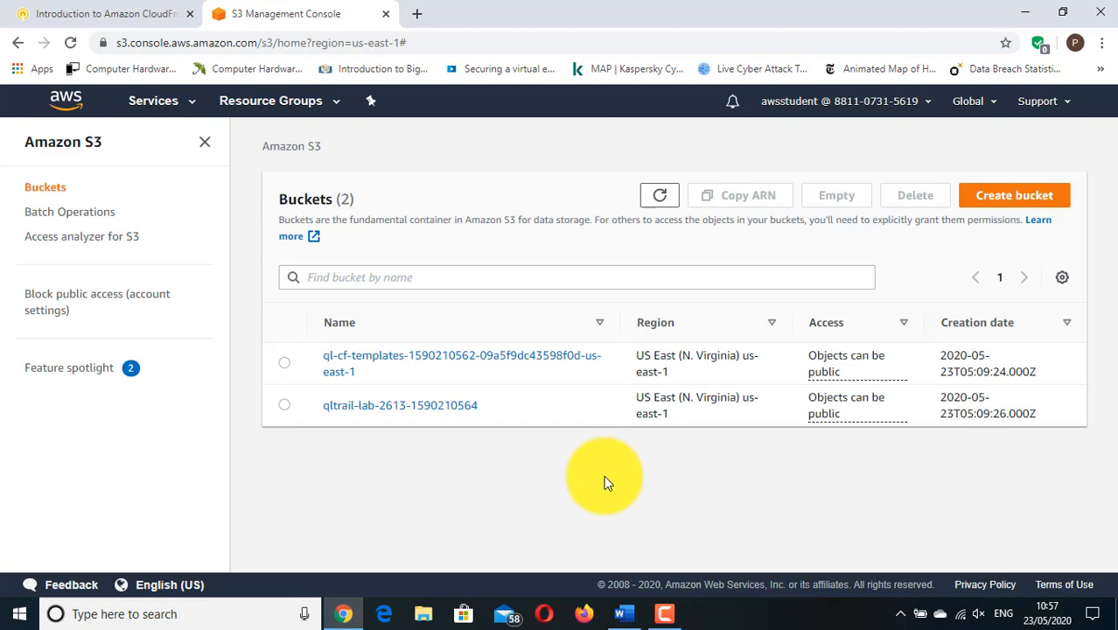
Create an S3 bucket named cfbucket1011 with the default settings, checking the lab guide for the required name format
left_click(1020, 196)
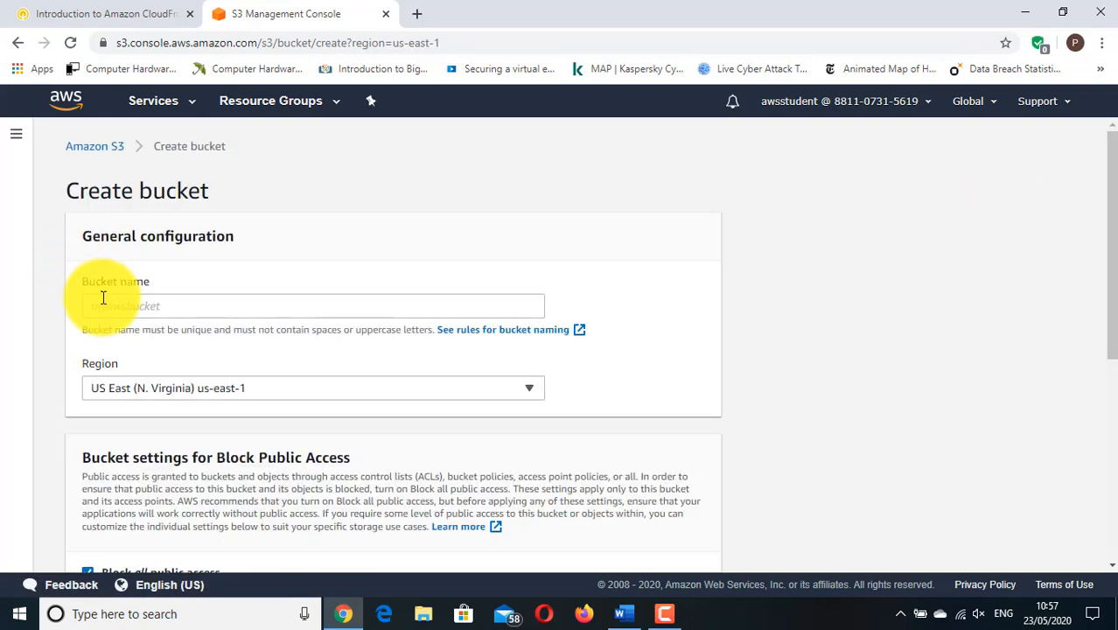
left_click(109, 306)
left_click(98, 13)
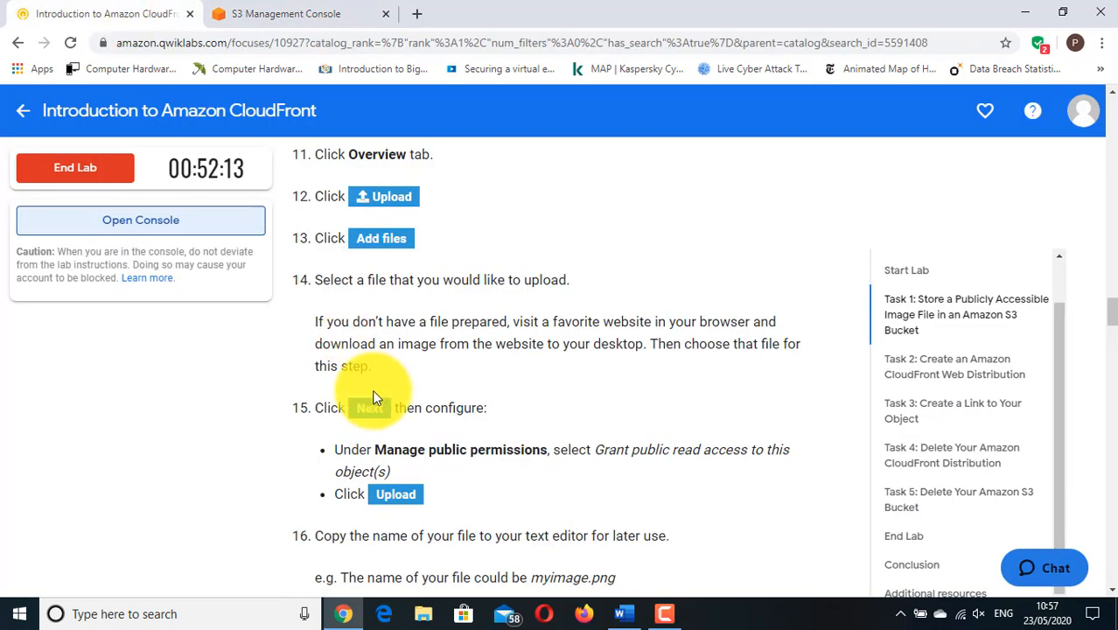
scroll(374, 394, "up", 2)
scroll(376, 398, "up", 8)
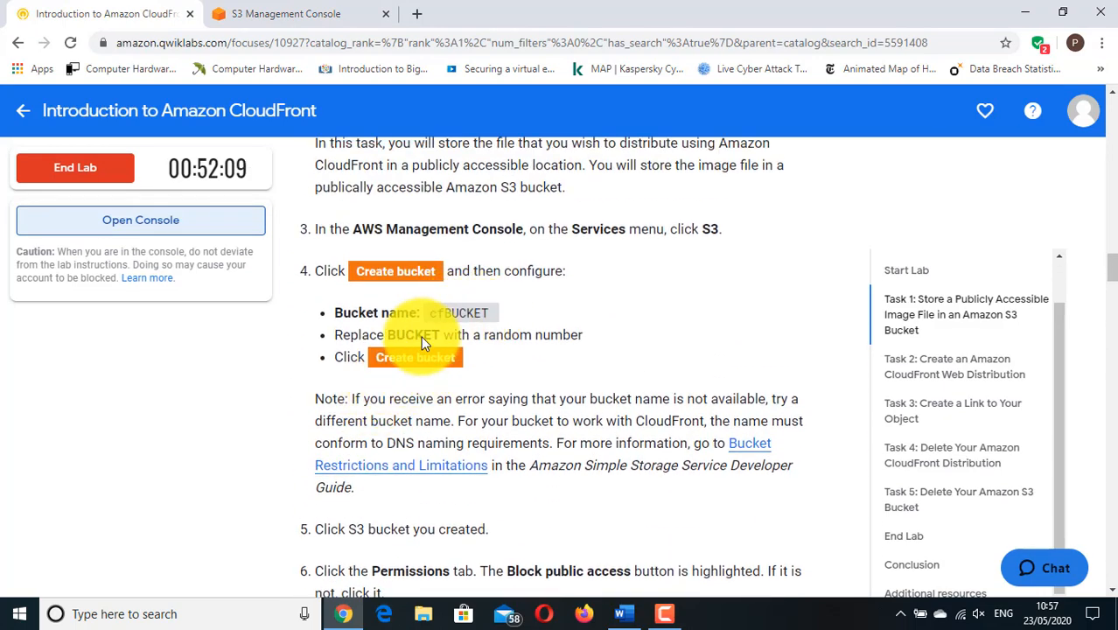
left_click(293, 16)
left_click(184, 305)
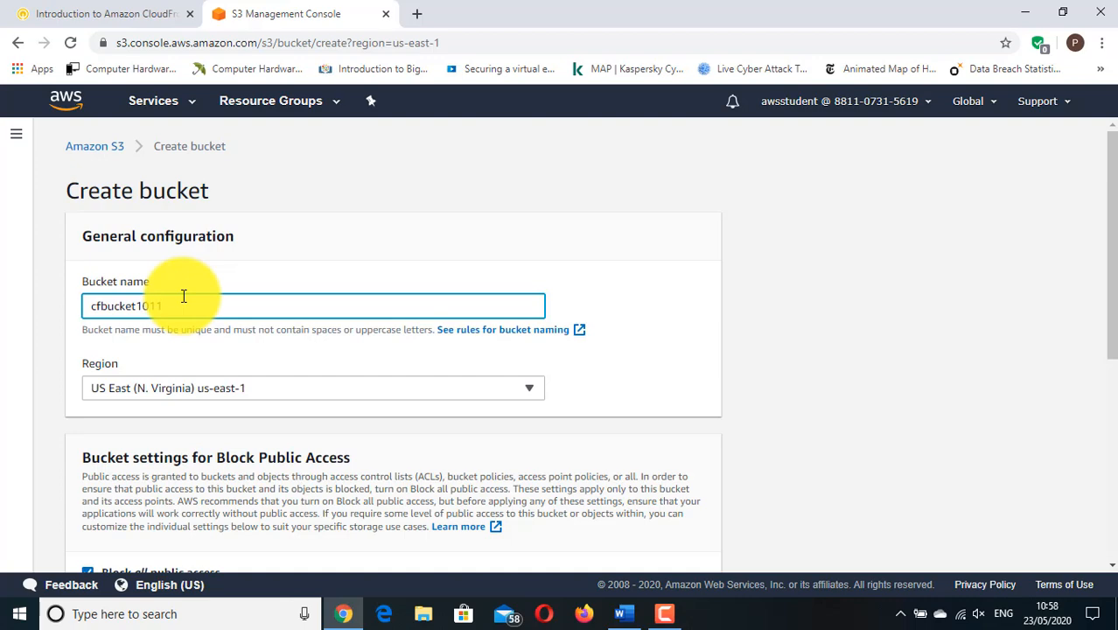
left_click_drag(183, 295, 43, 307)
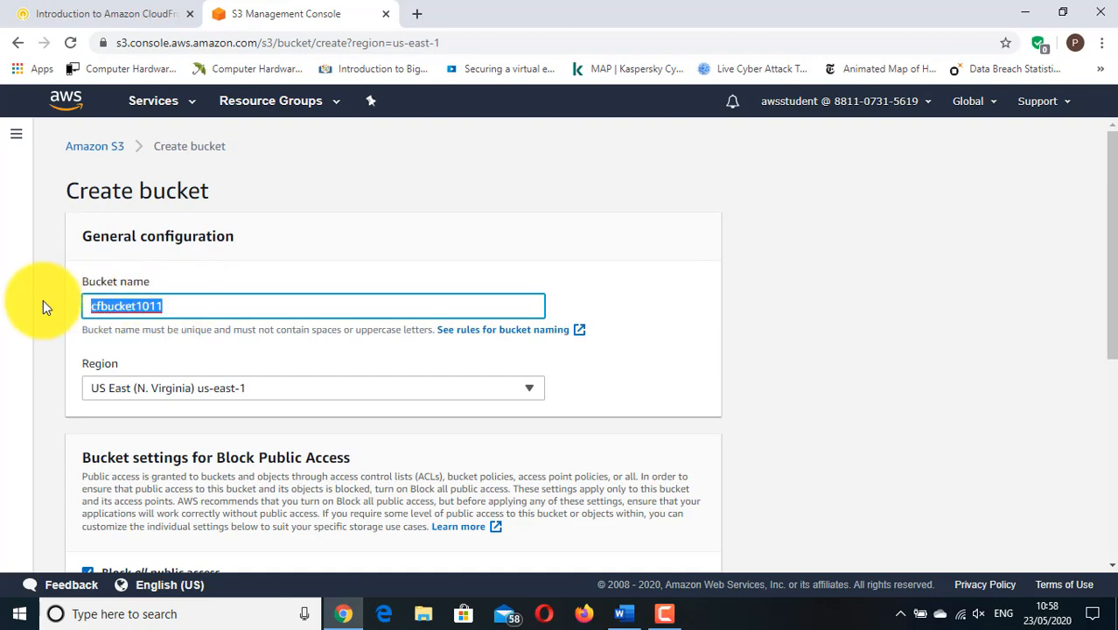
scroll(220, 342, "down", 5)
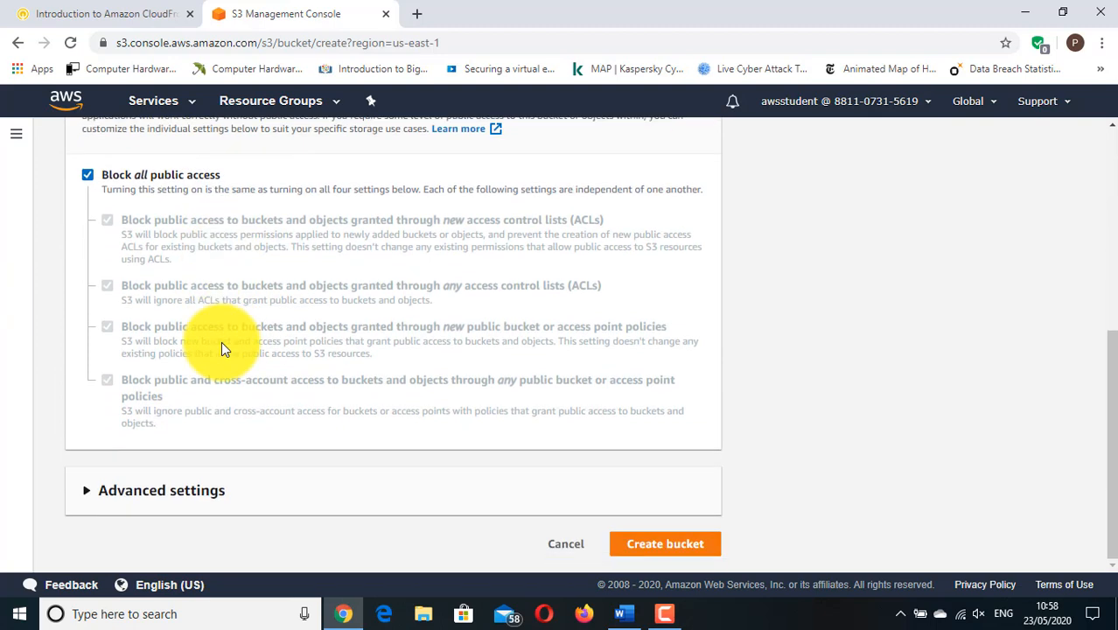
left_click(641, 546)
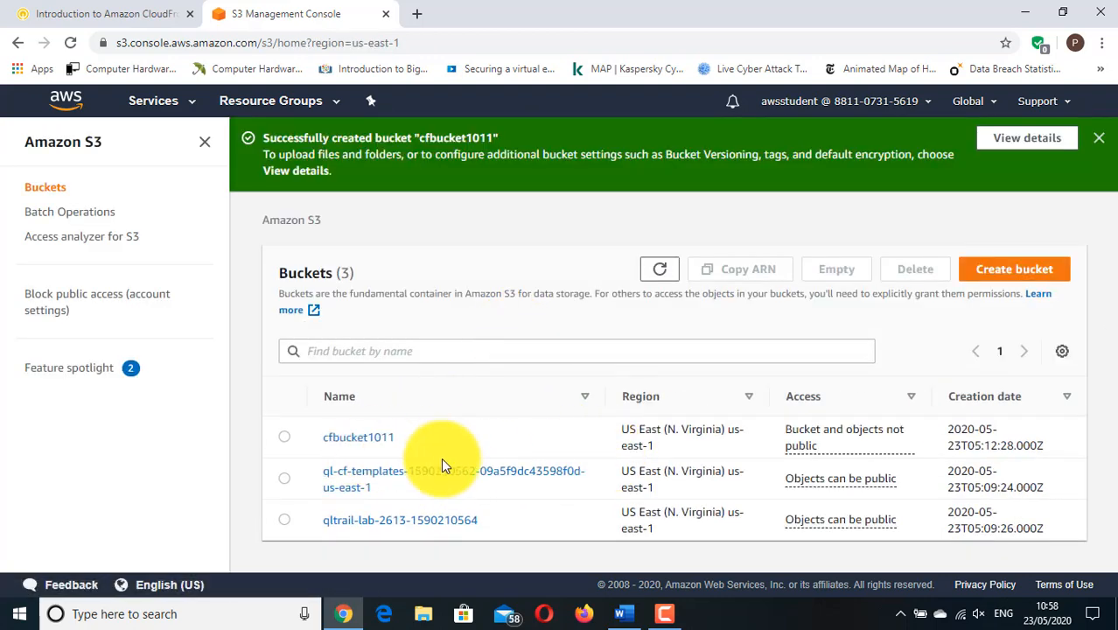
In the permissions of cfbucket1011, turn off Block all public access and save the change, confirming it with "confirm"
left_click(358, 440)
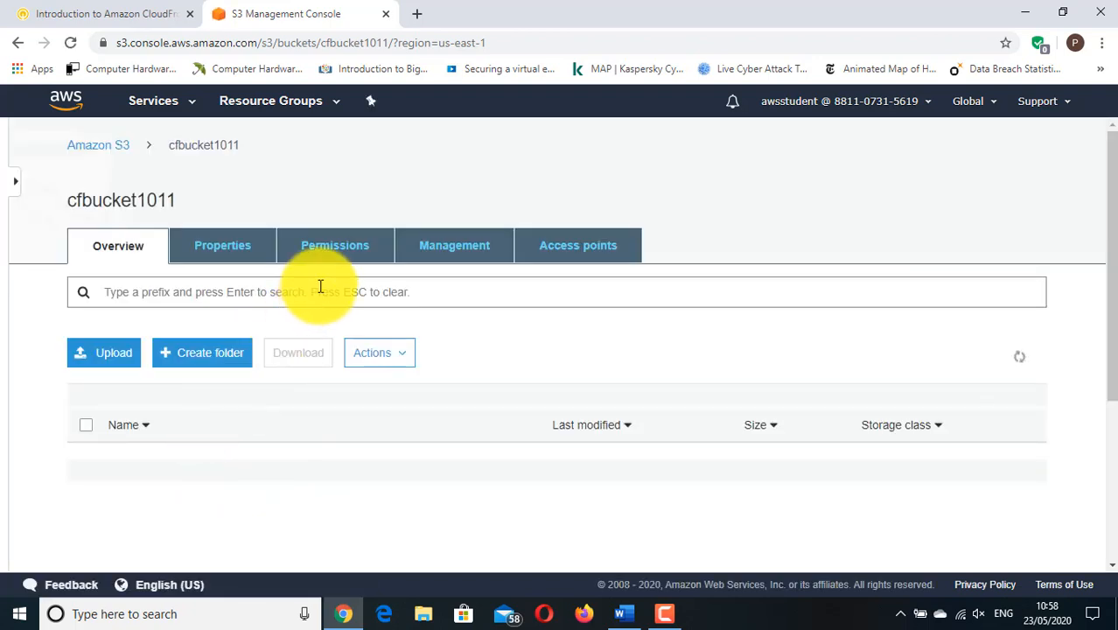
left_click(330, 249)
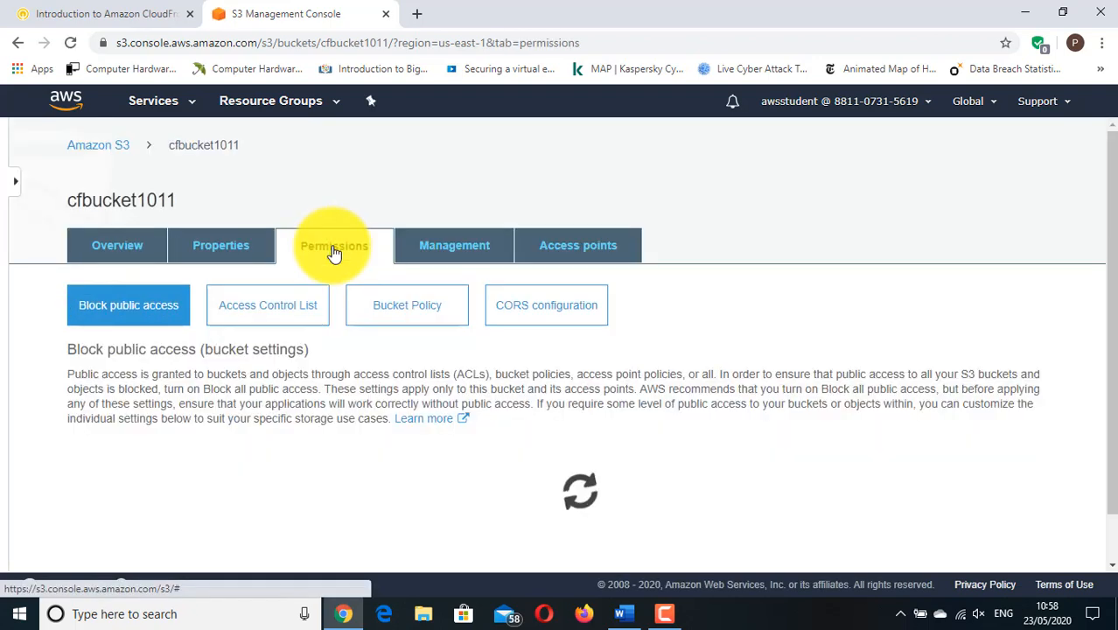
scroll(332, 252, "down", 2)
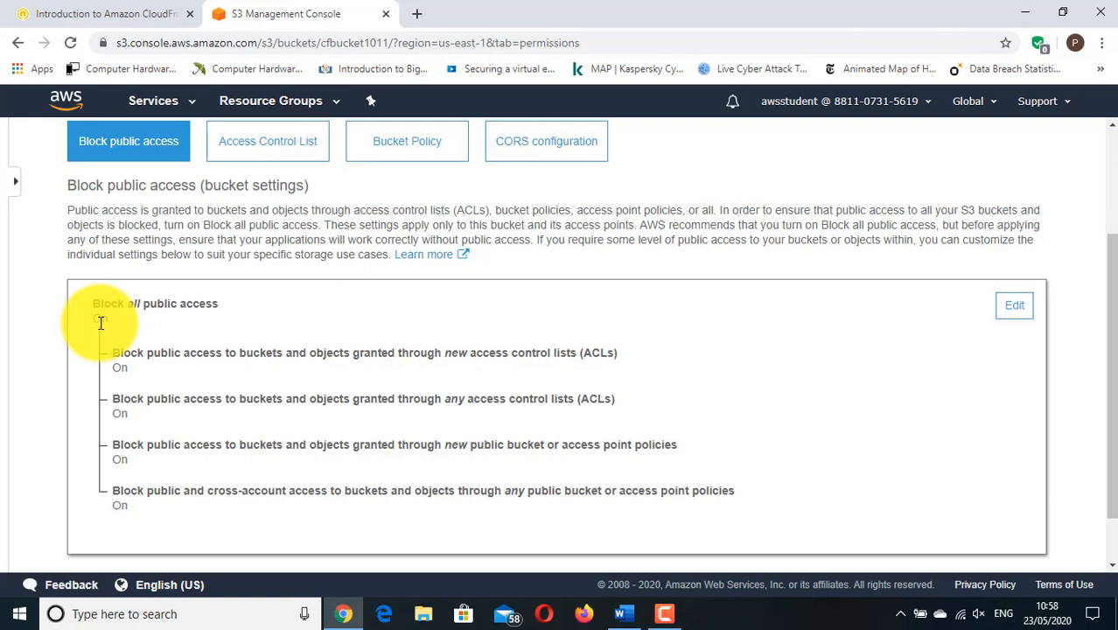
left_click(1011, 306)
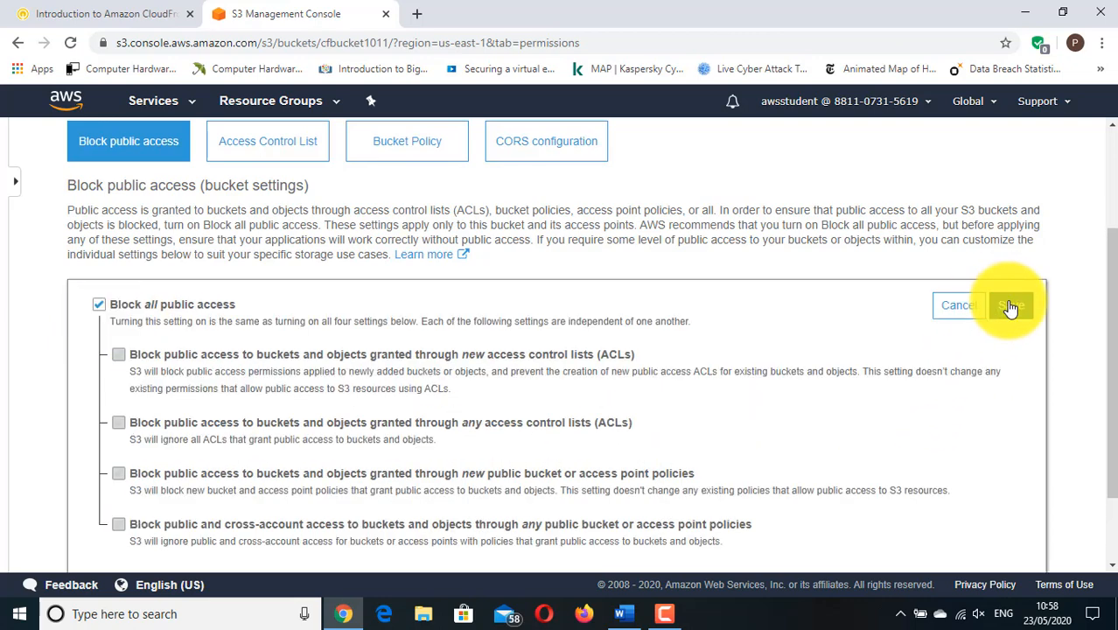
left_click(99, 306)
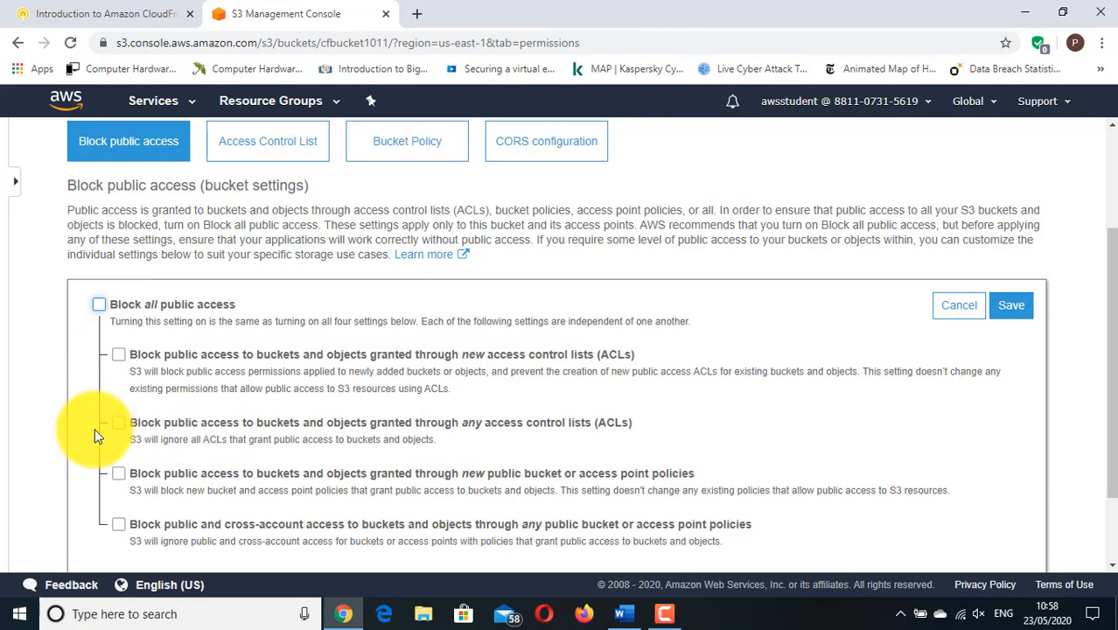
left_click(1011, 305)
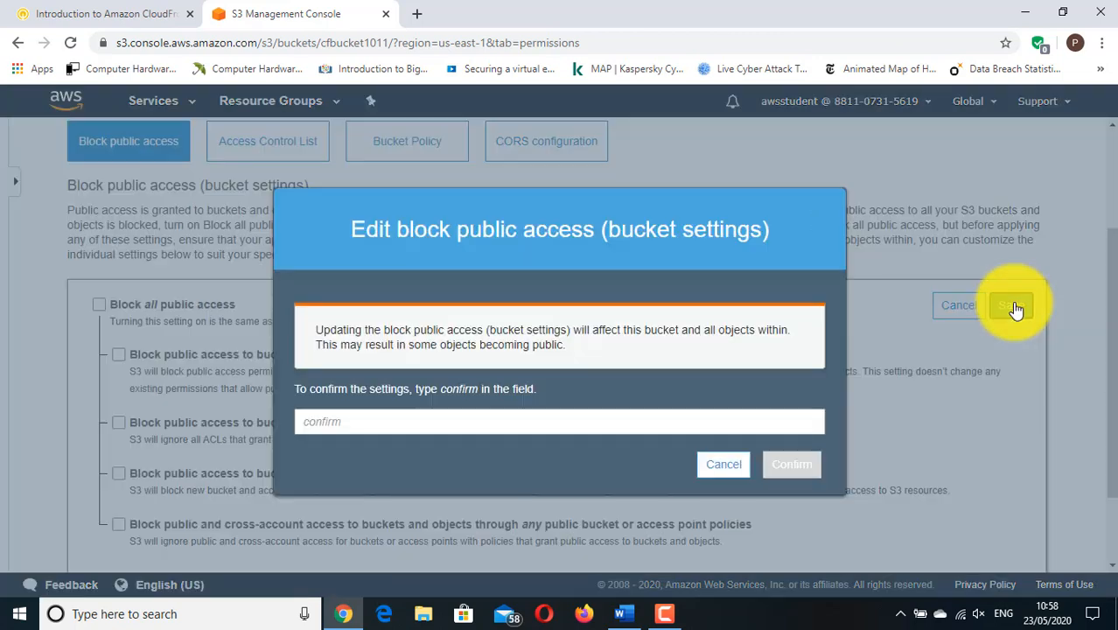
left_click(368, 422)
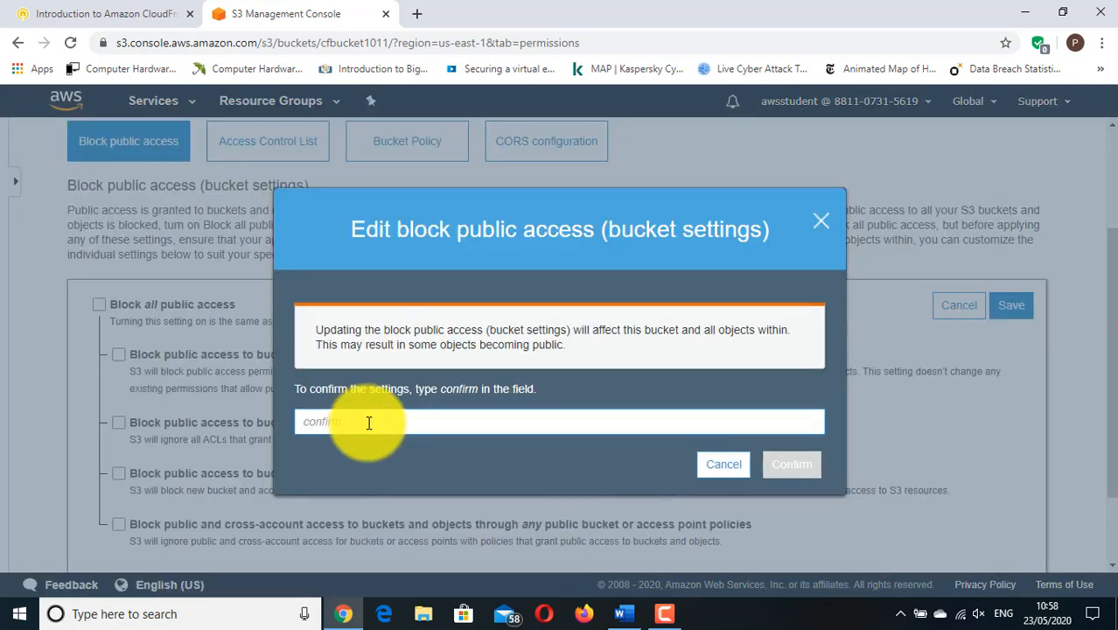
type("confirm")
left_click(792, 465)
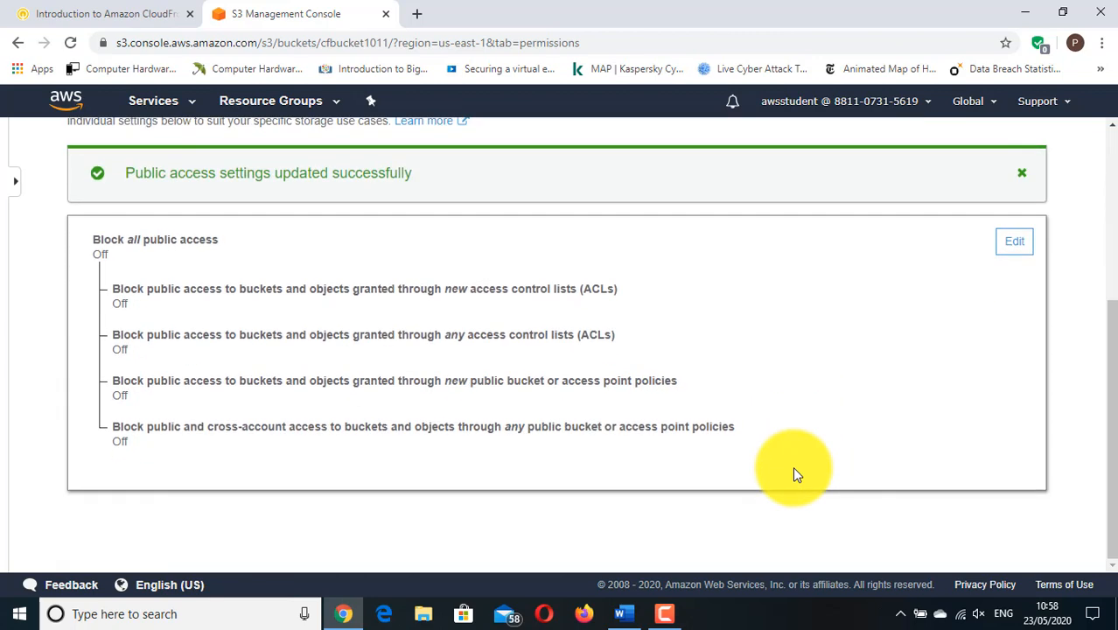
Return to the S3 bucket list and reopen the overview of cfbucket1011
scroll(585, 428, "up", 4)
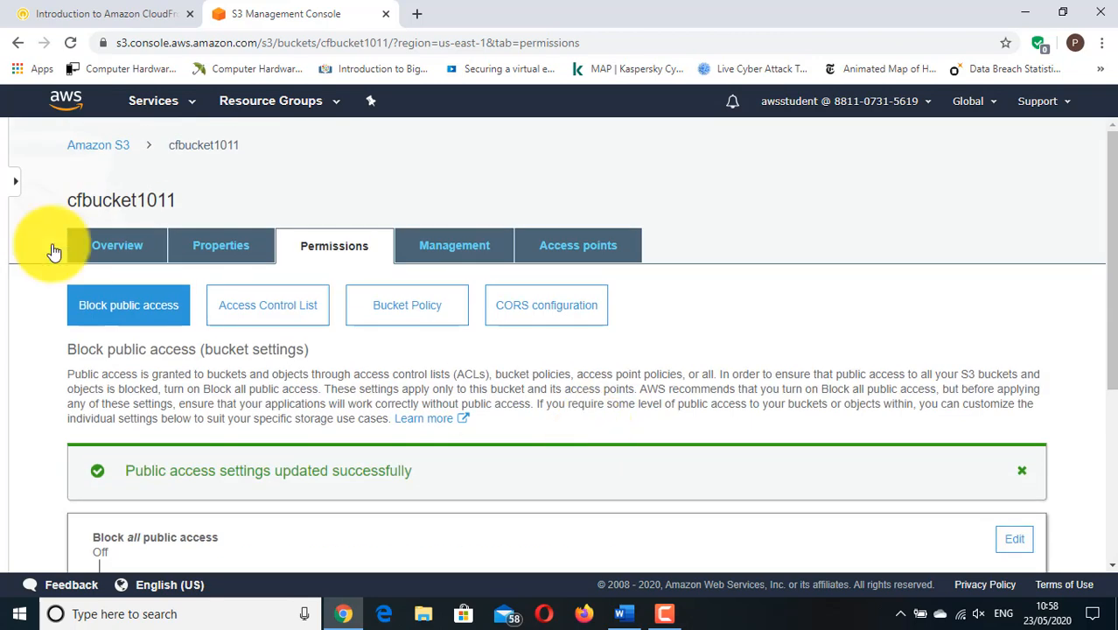
left_click(112, 148)
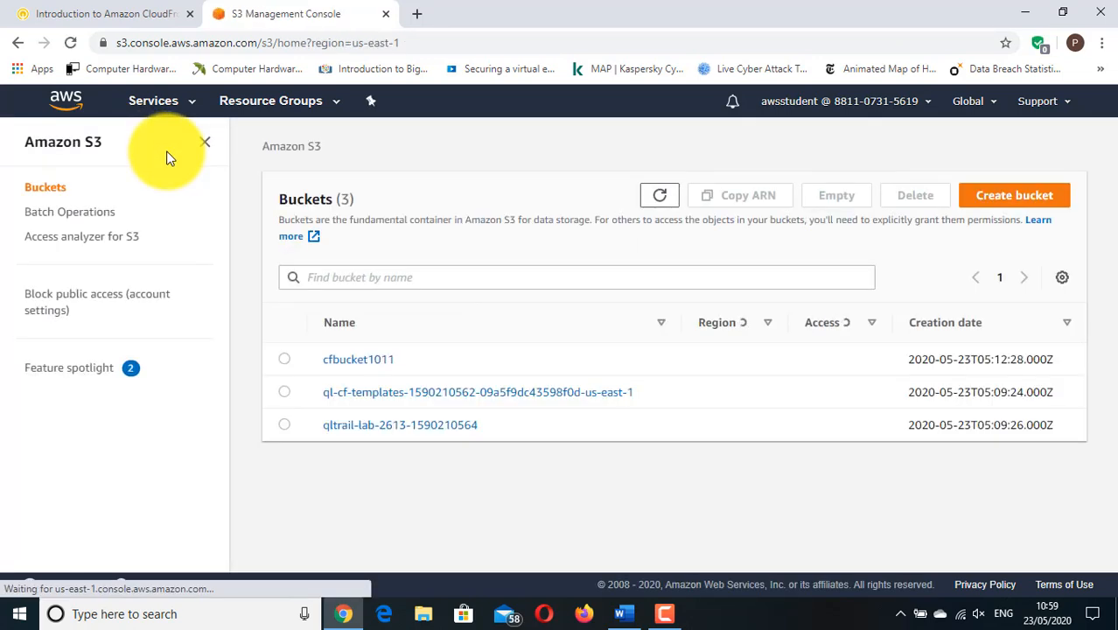
left_click(361, 370)
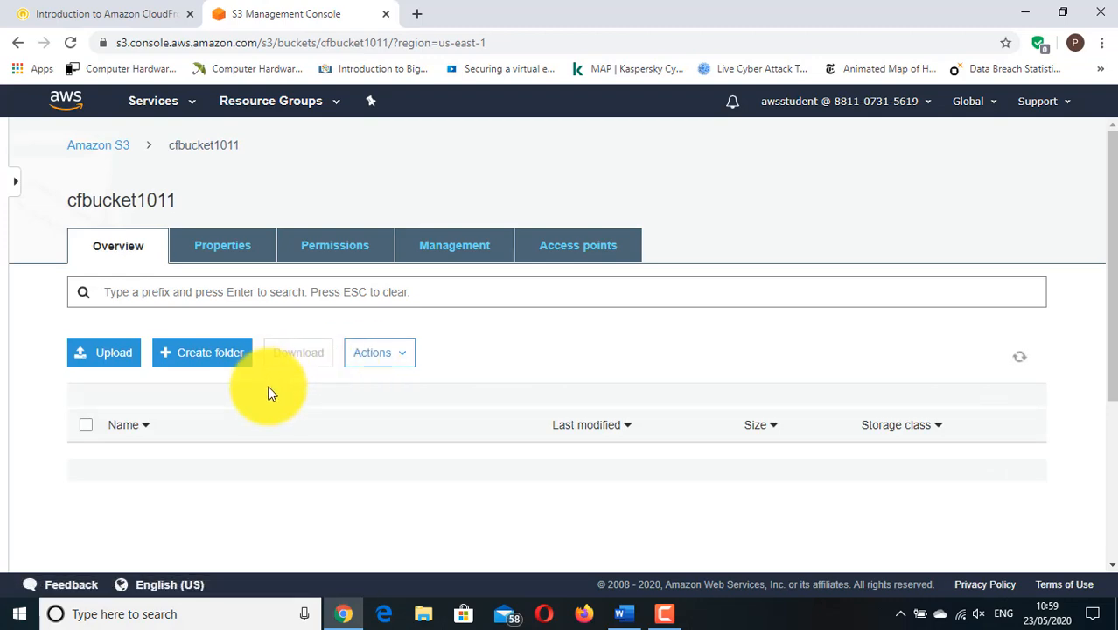
Check the lab guide's upload instructions and add Screenshot (1).png from the Pictures Screenshots folder to a new upload for cfbucket1011
left_click(78, 14)
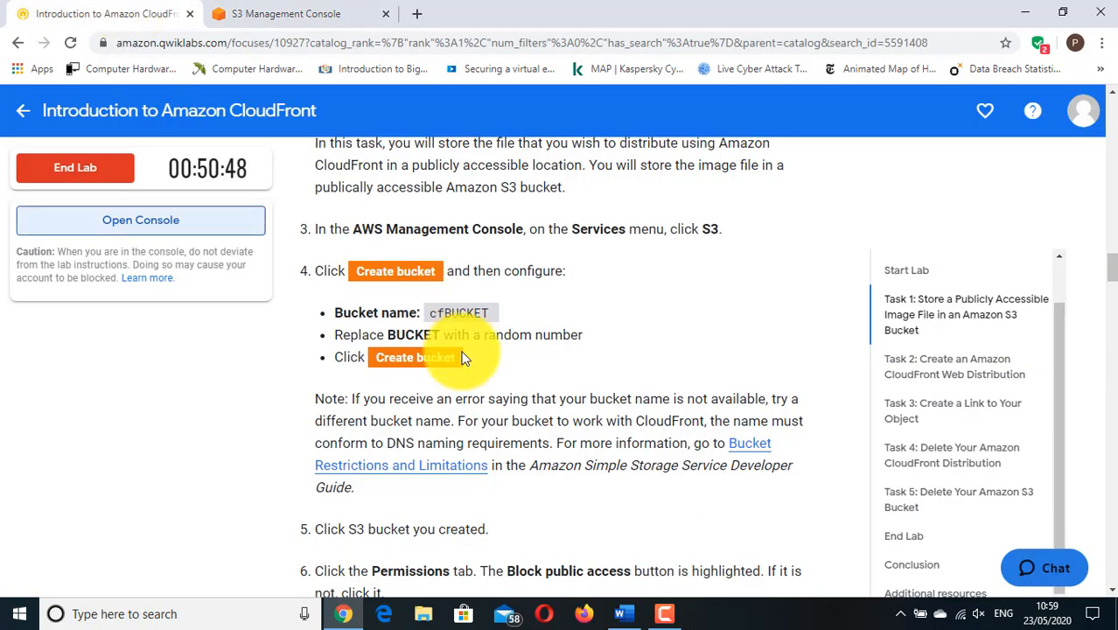
scroll(400, 354, "down", 3)
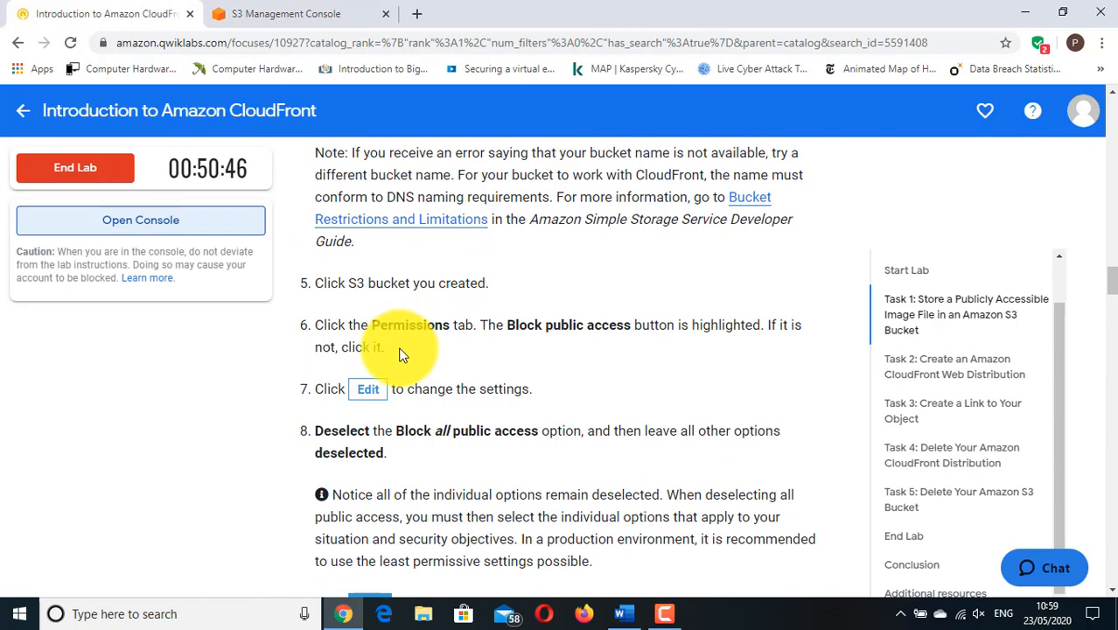
scroll(400, 354, "down", 1)
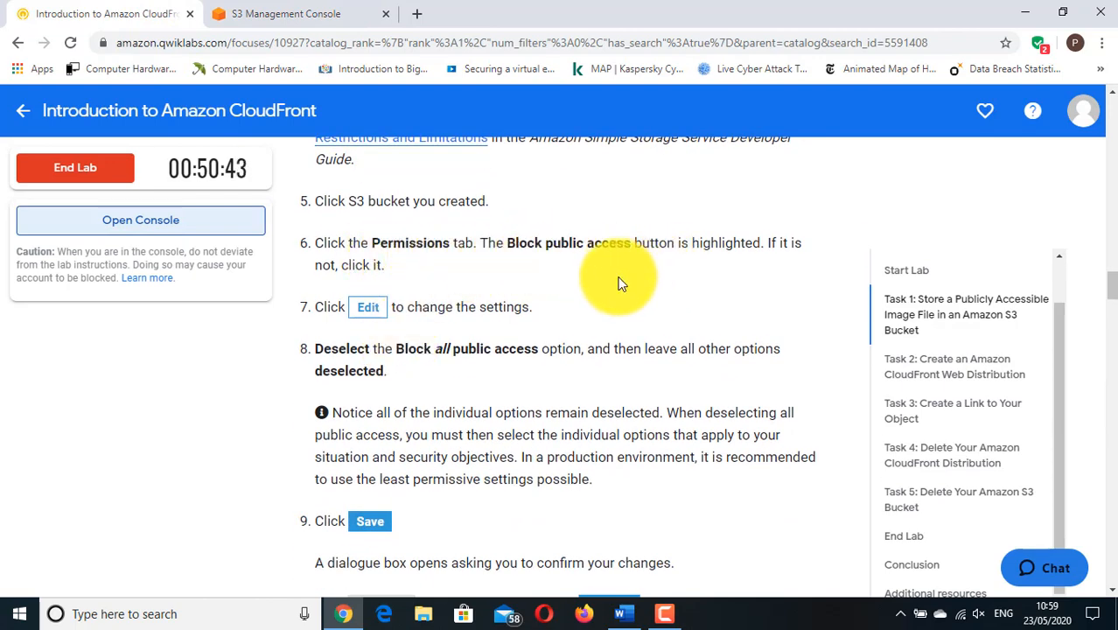
scroll(559, 292, "down", 5)
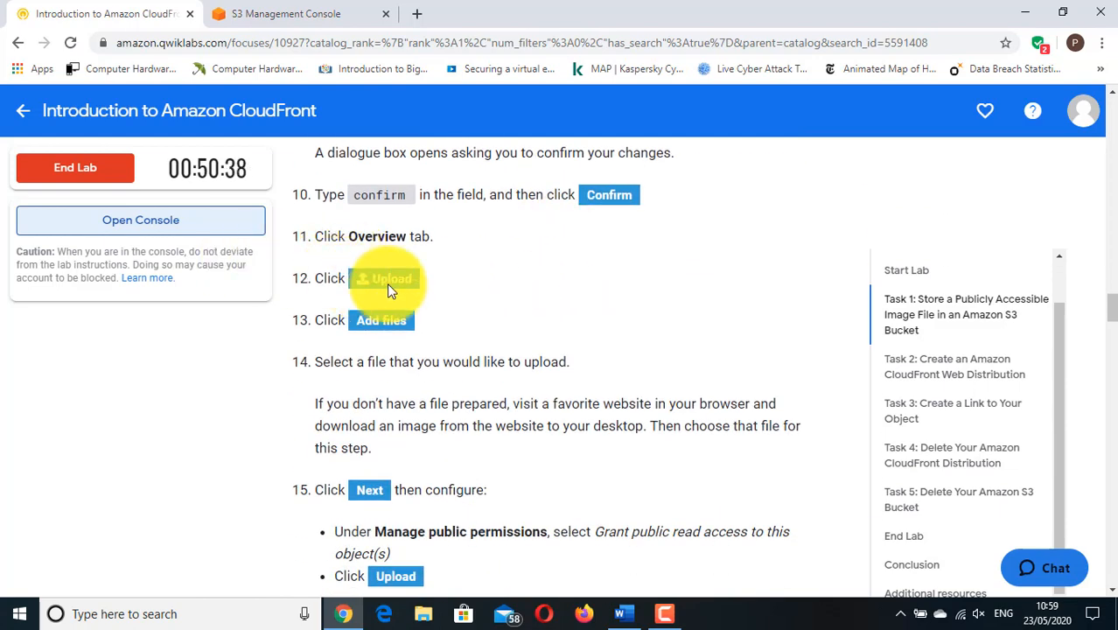
scroll(386, 282, "down", 1)
left_click(274, 11)
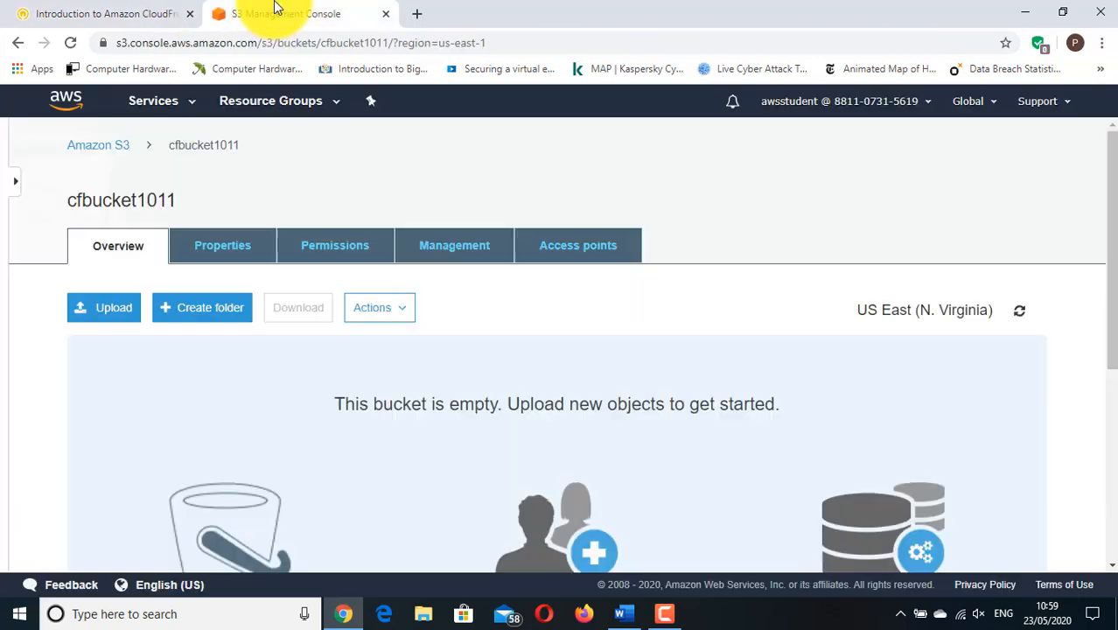
left_click(100, 312)
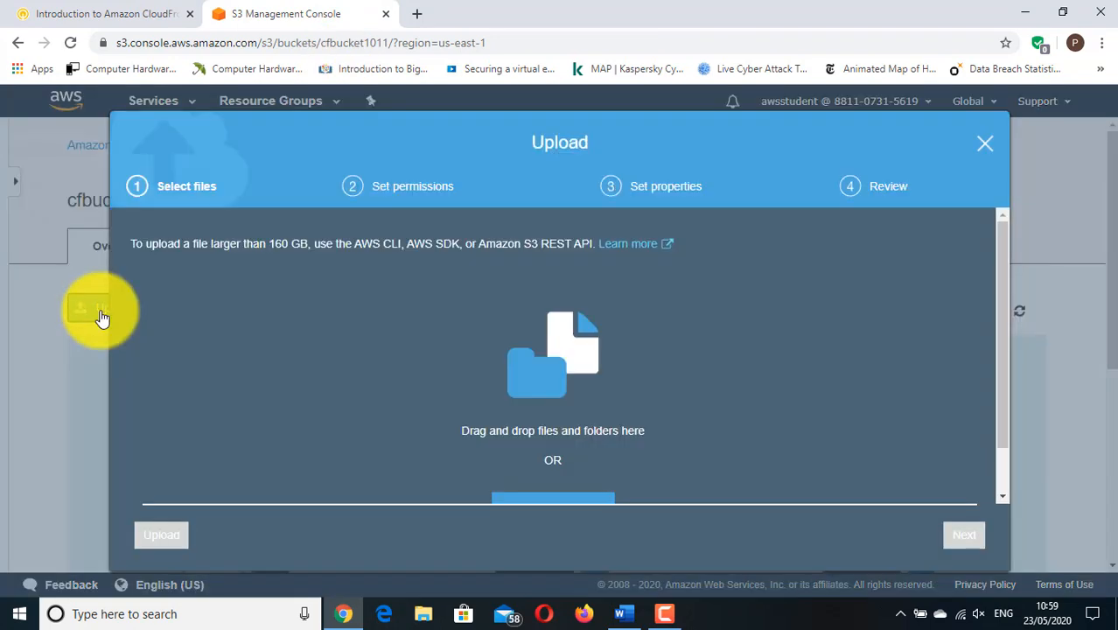
scroll(573, 401, "down", 1)
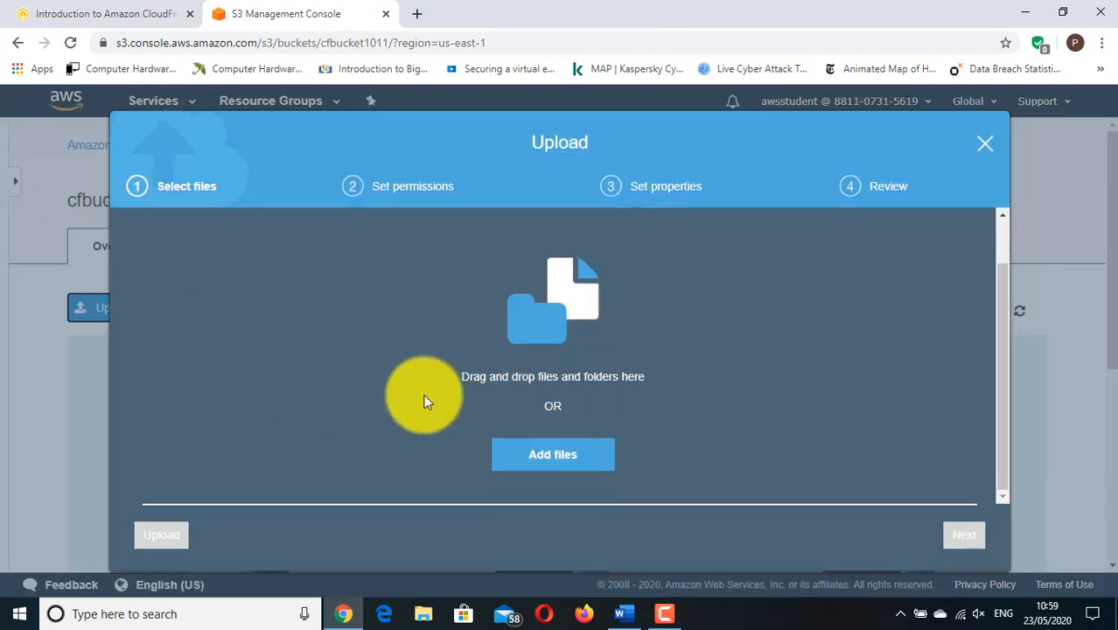
left_click(542, 455)
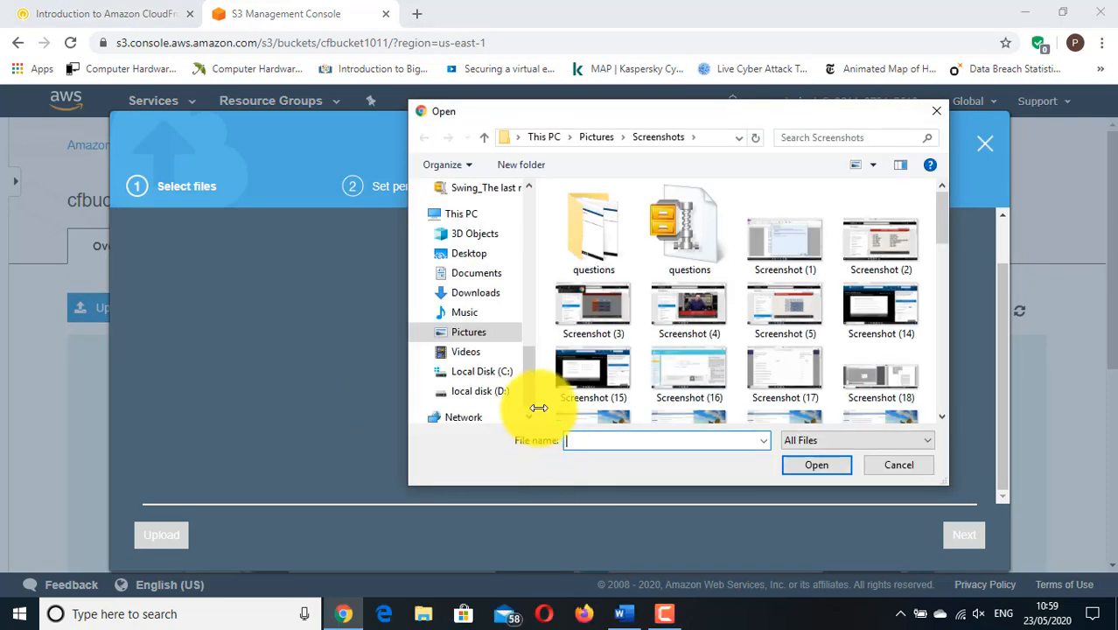
left_click(781, 253)
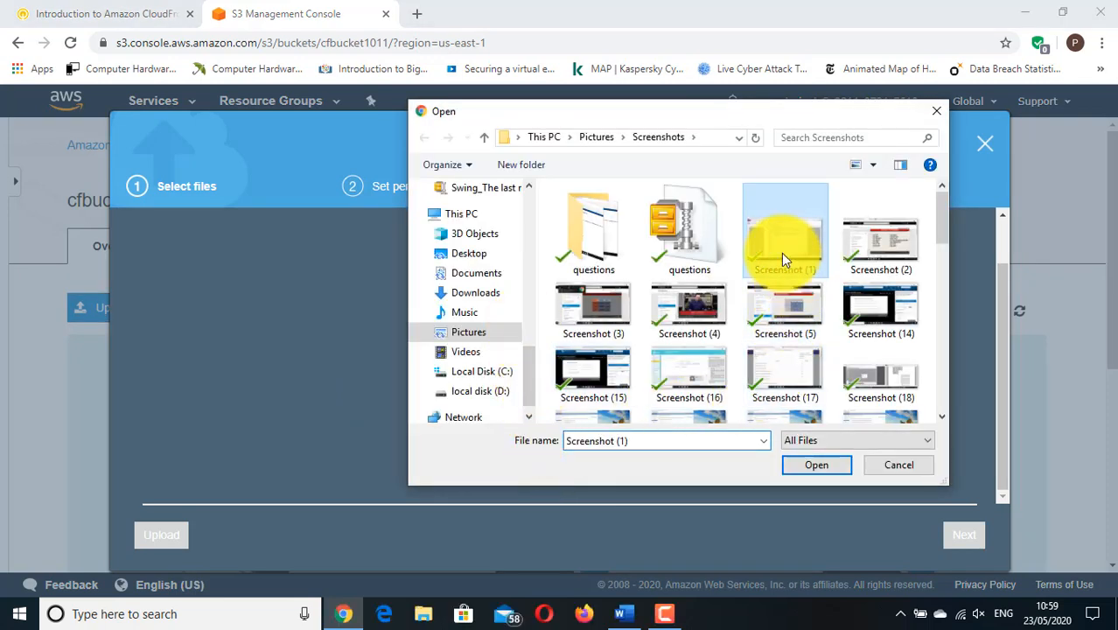
left_click(831, 458)
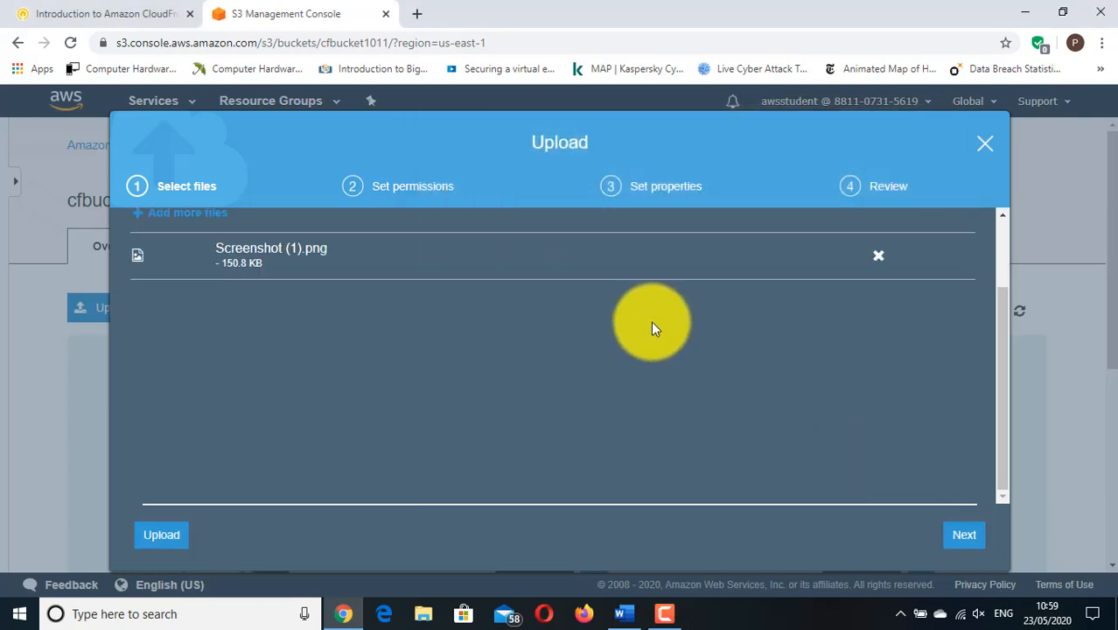
Set the public permissions to "Grant public read access to this object(s)" and upload the file with the default properties
left_click(963, 536)
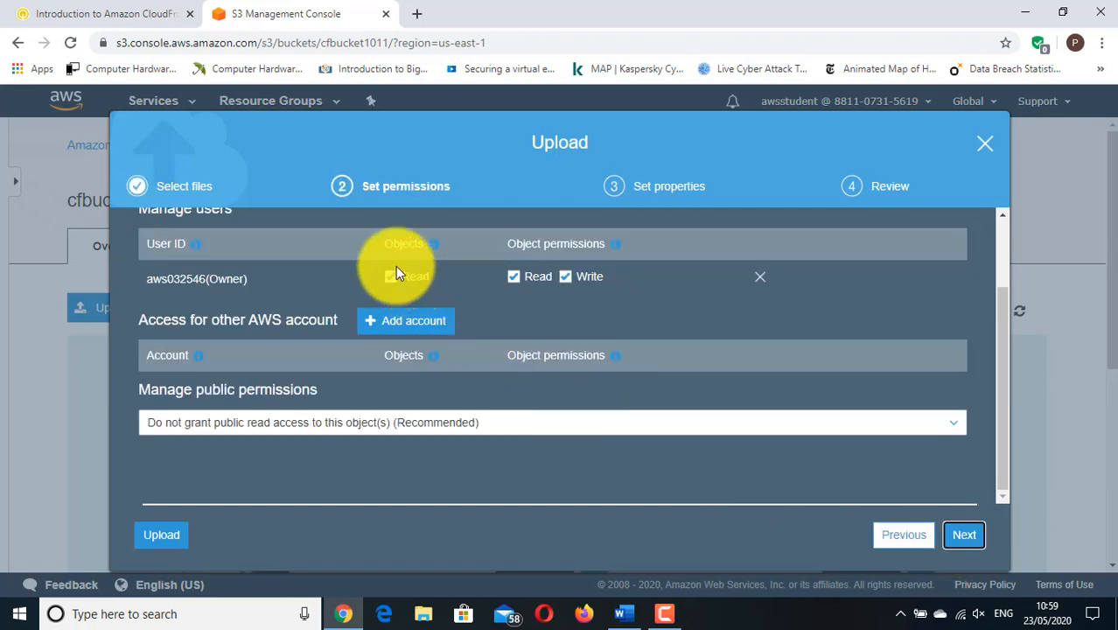
scroll(485, 330, "up", 2)
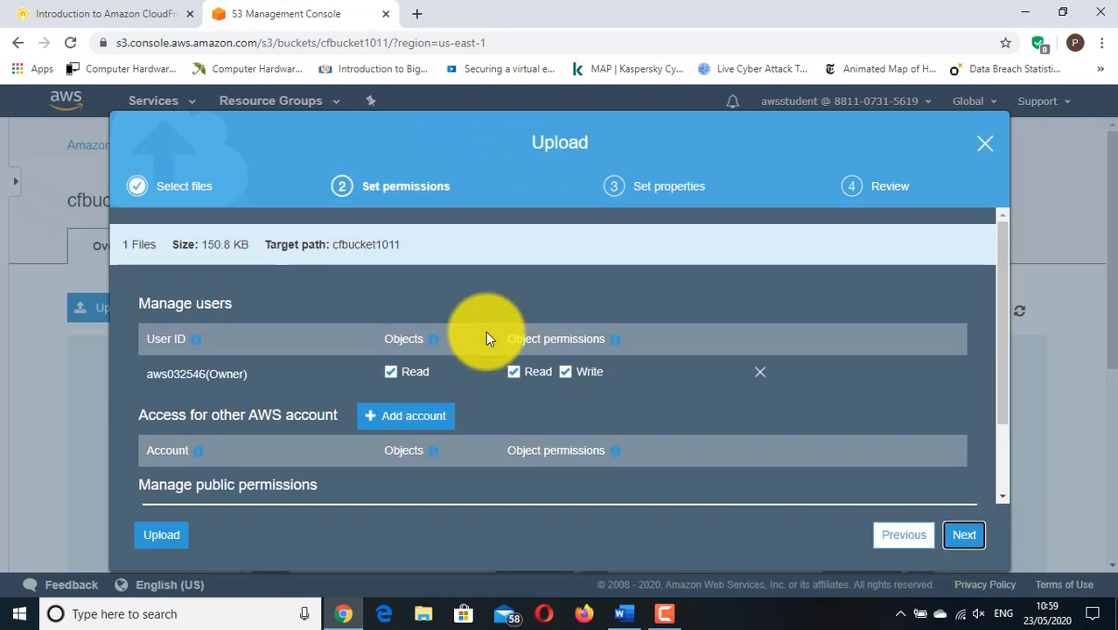
scroll(487, 339, "down", 2)
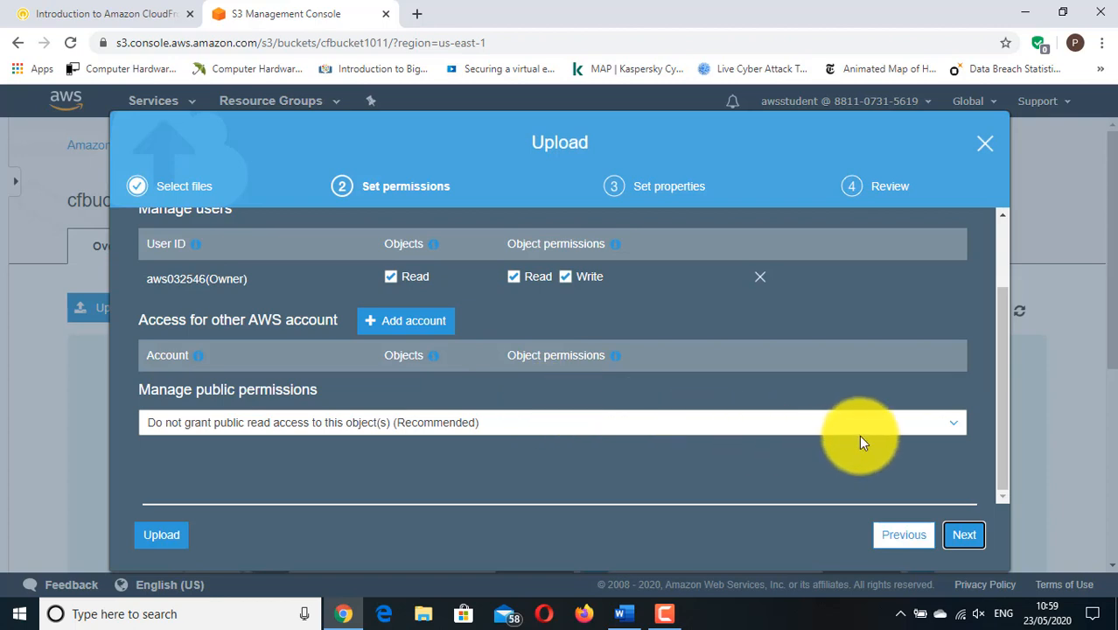
left_click(955, 429)
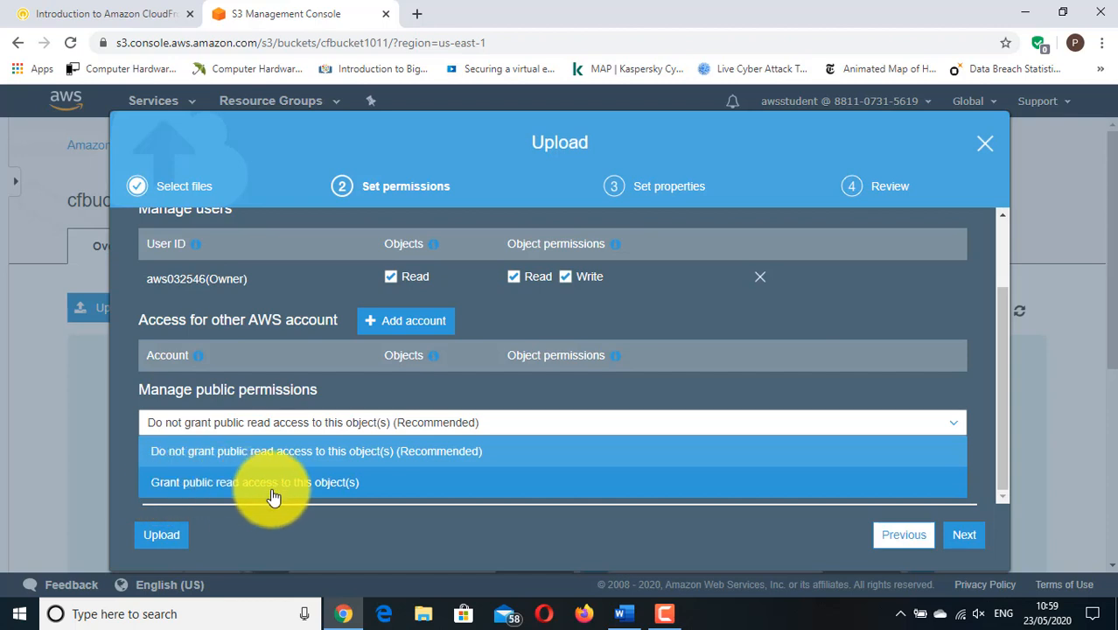
left_click(339, 482)
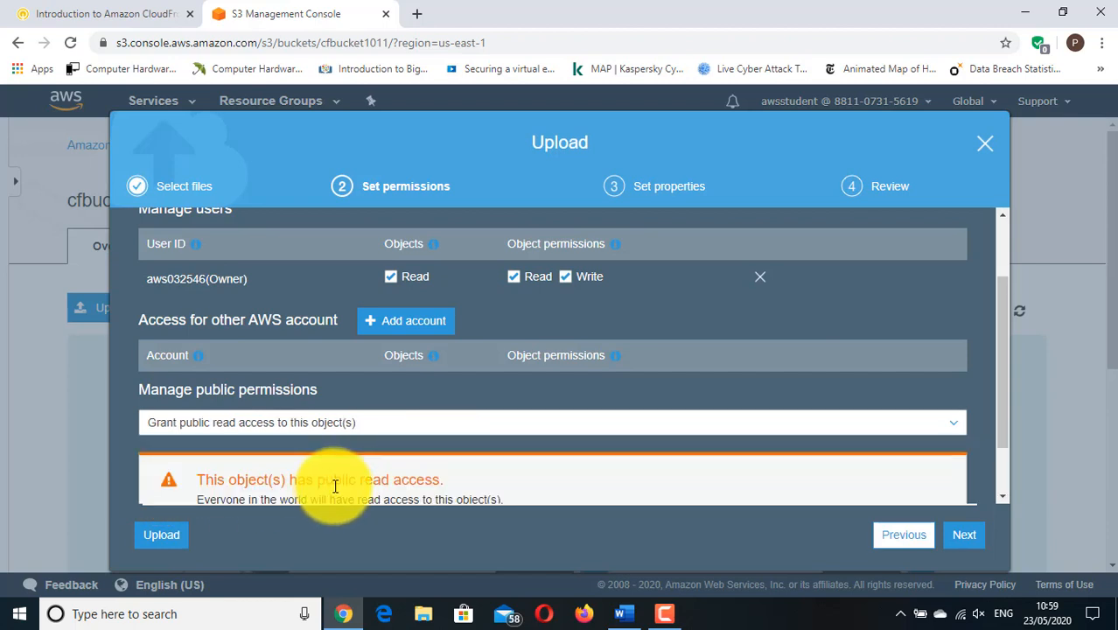
scroll(392, 434, "down", 1)
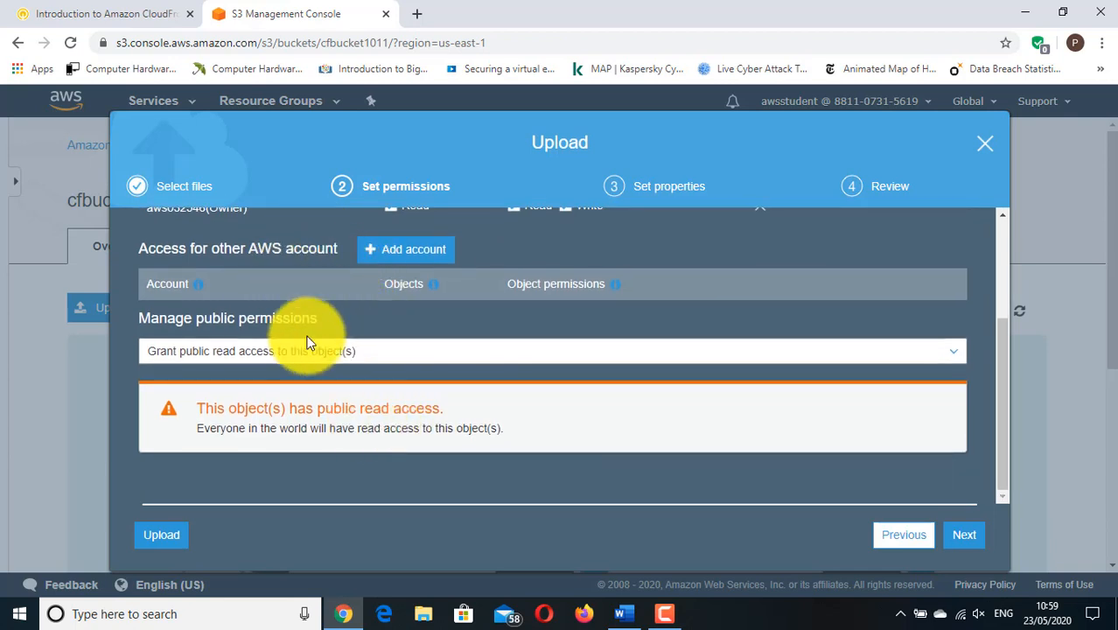
left_click(964, 534)
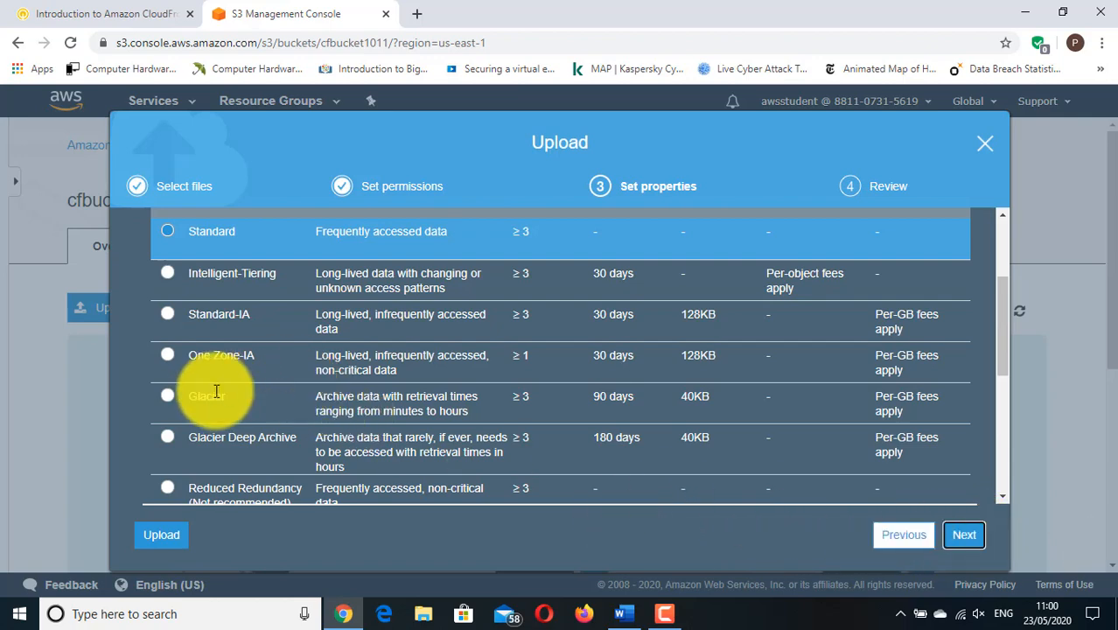
left_click(160, 542)
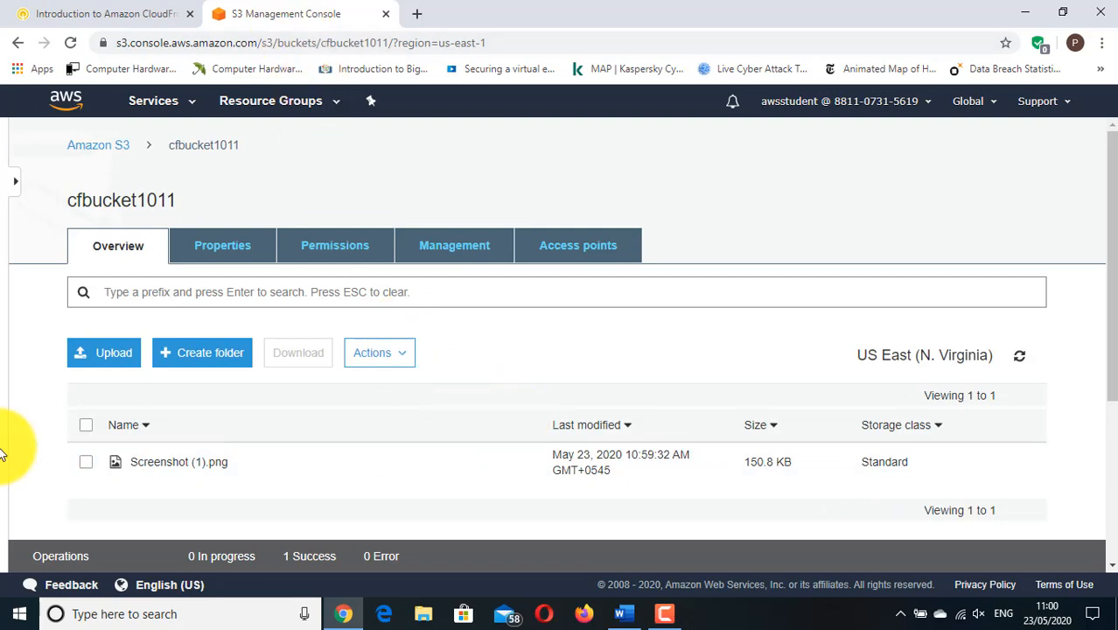
Following the lab guide, record the uploaded file's name, Screenshot (1).png, in a new Notepad document
left_click(50, 11)
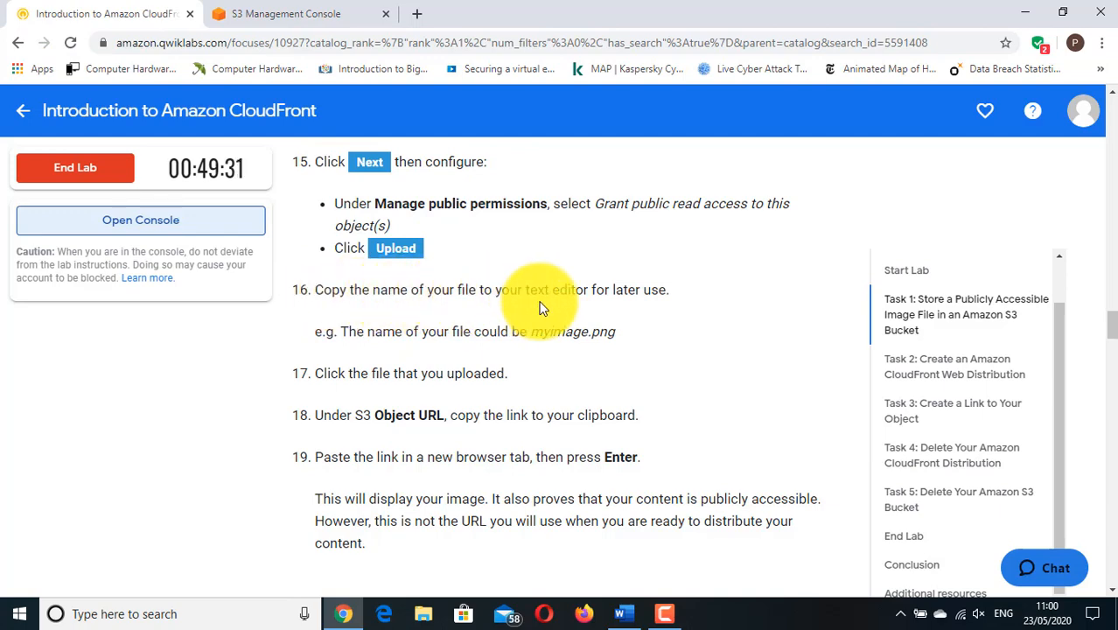
left_click(320, 10)
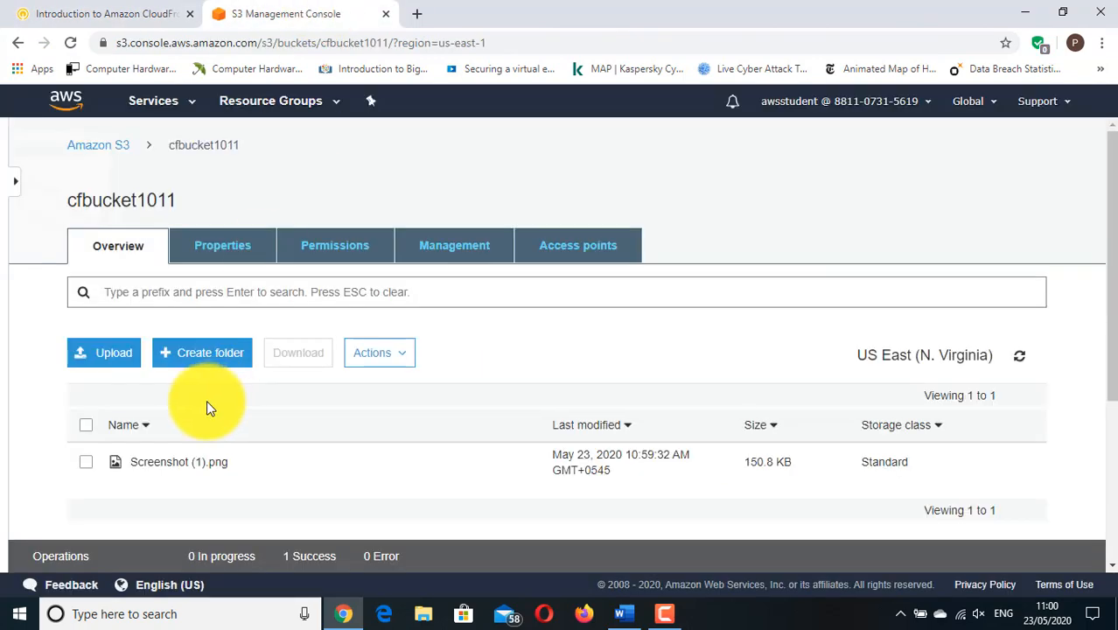
left_click(150, 474)
left_click(19, 613)
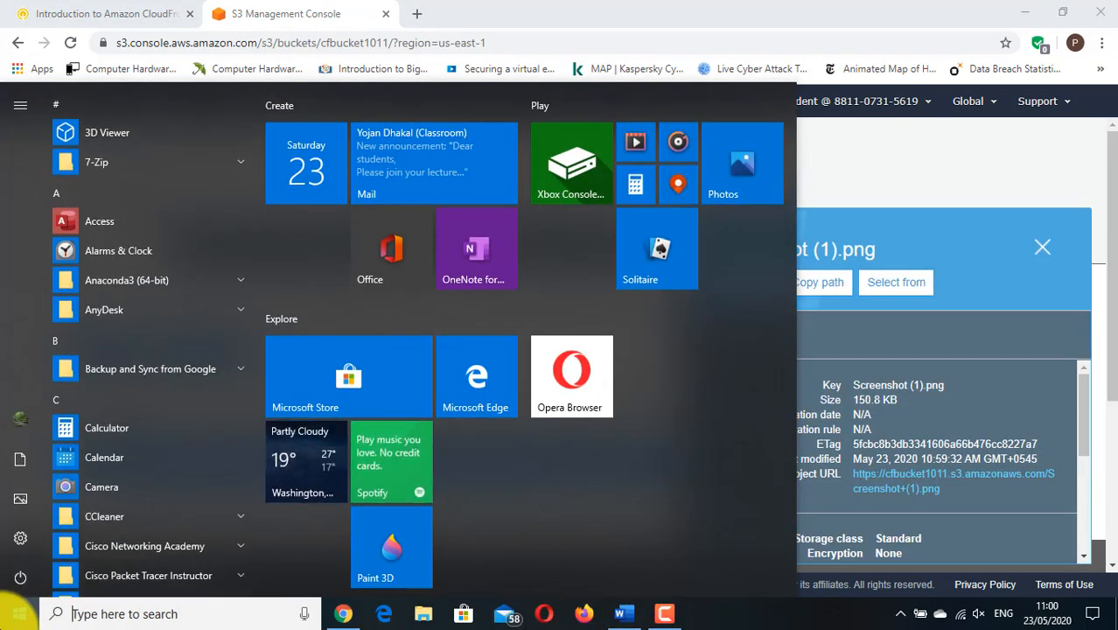
type("note")
key("Return")
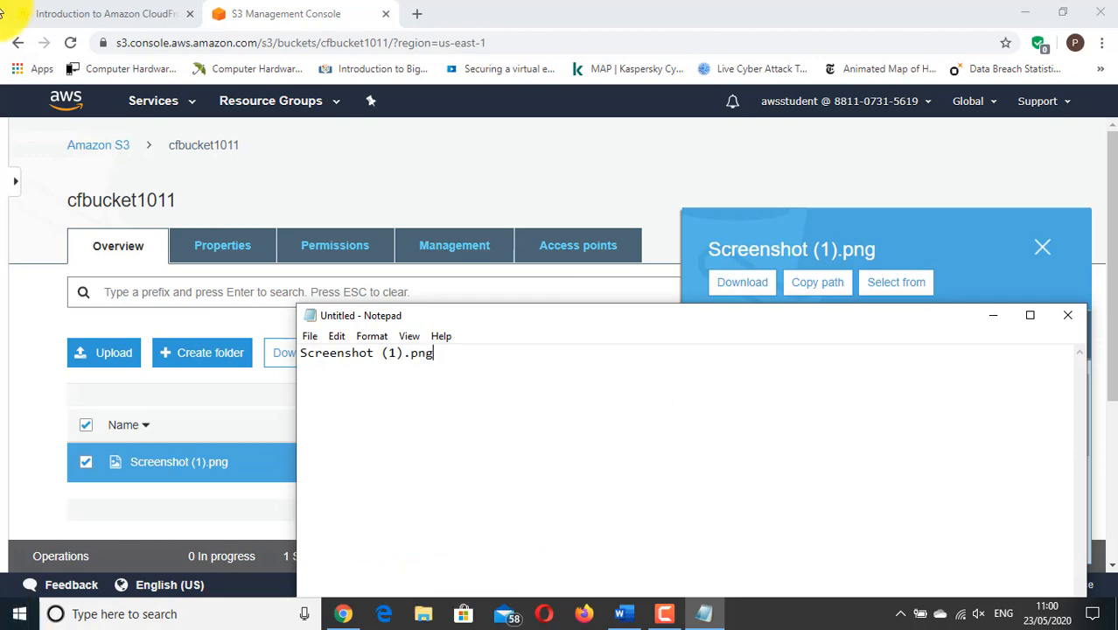
Check the lab guide's next instructions, open the full details of Screenshot (1).png in S3 and copy its Object URL
left_click(62, 12)
scroll(436, 399, "down", 1)
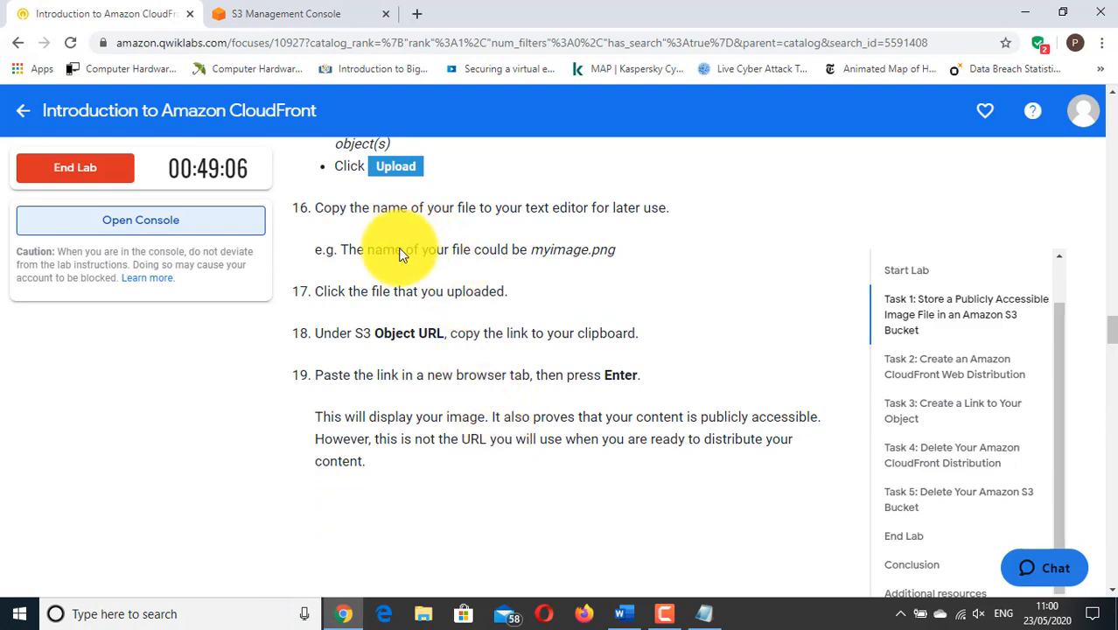
left_click(310, 13)
left_click(166, 14)
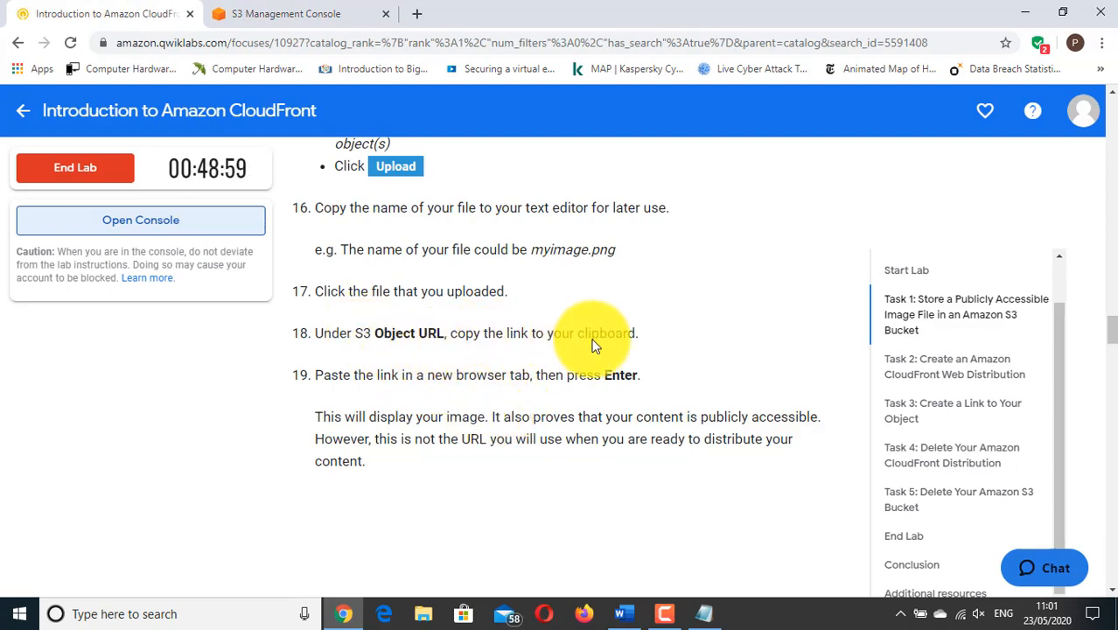
scroll(610, 336, "down", 2)
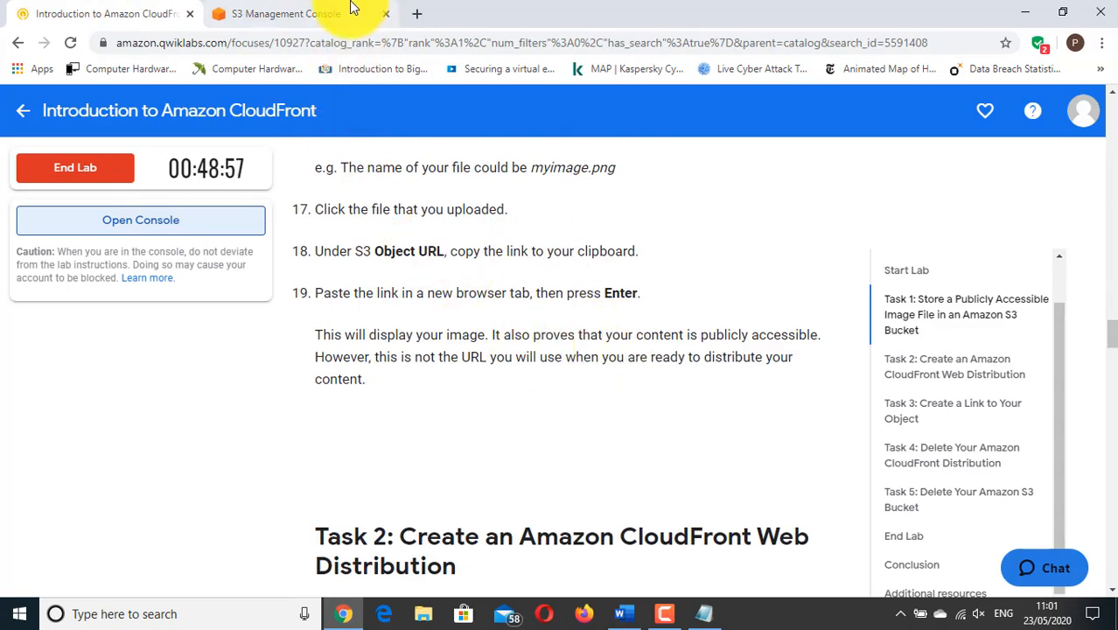
left_click(350, 13)
scroll(930, 457, "down", 3)
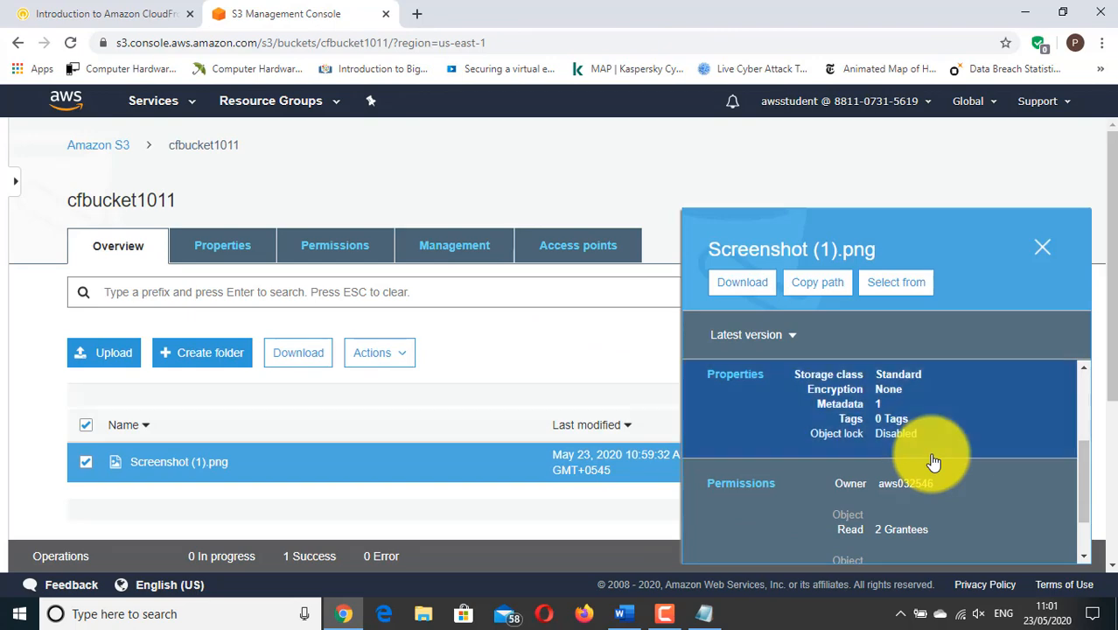
scroll(932, 459, "up", 3)
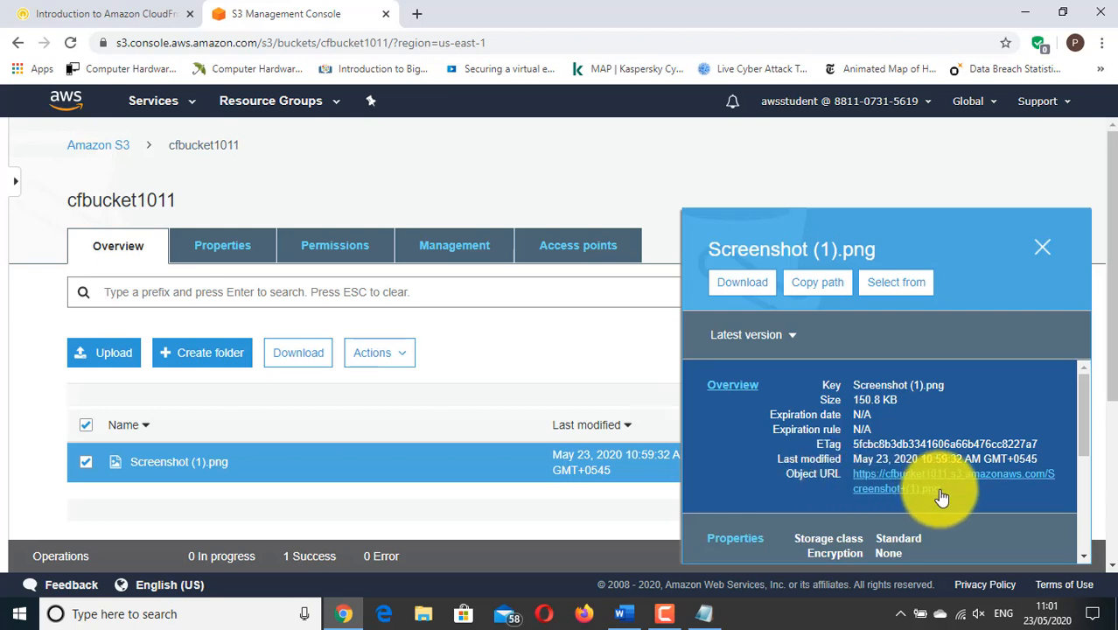
left_click(850, 478)
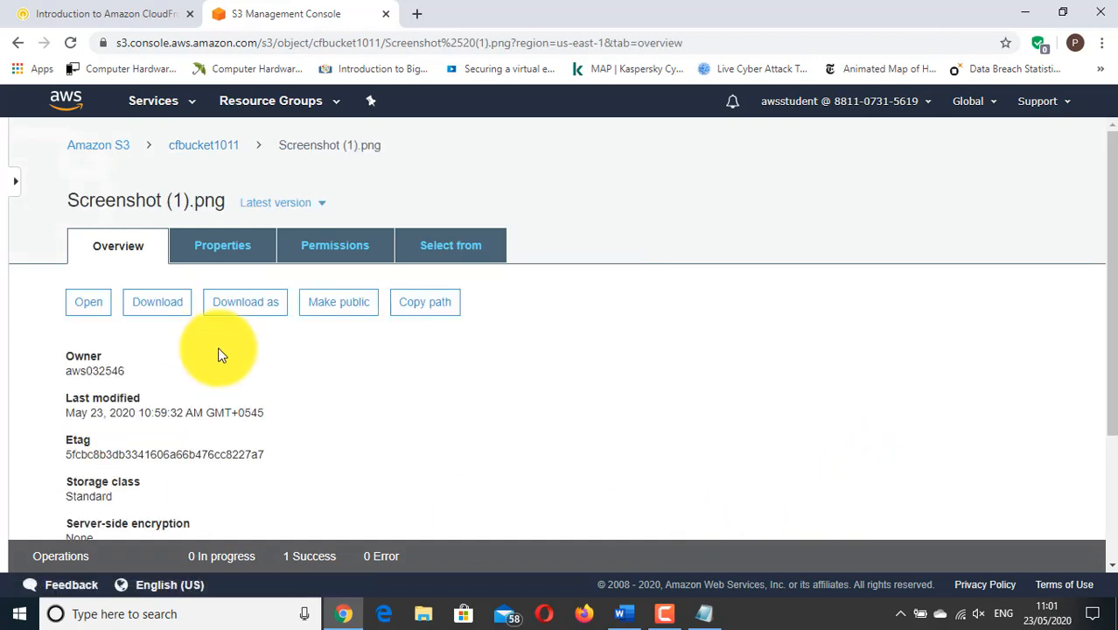
scroll(222, 352, "down", 3)
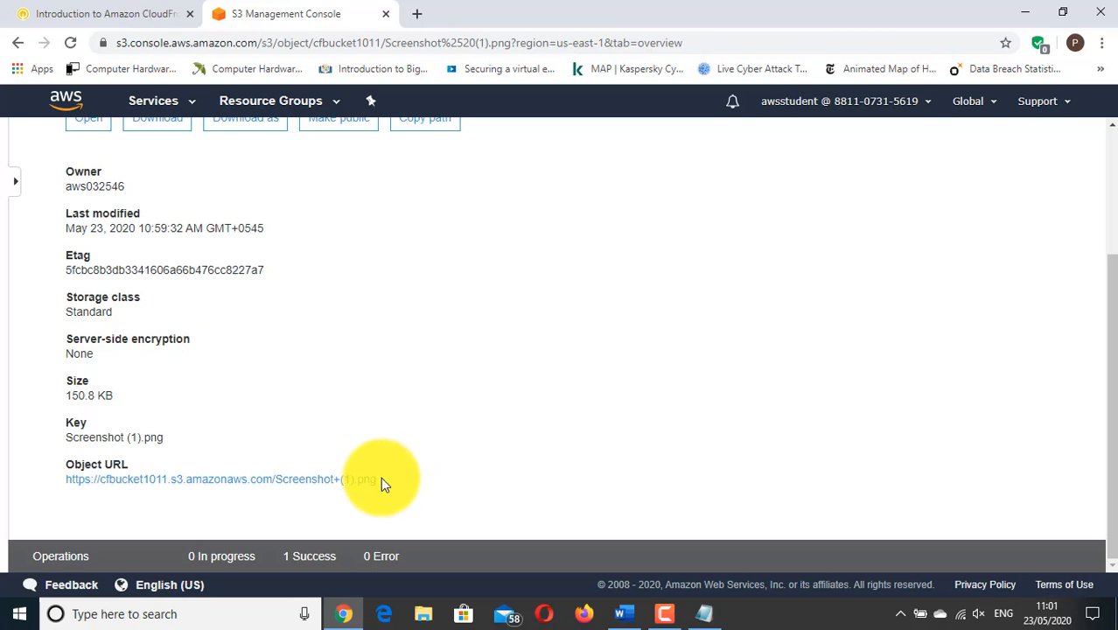
left_click_drag(382, 483, 72, 486)
key("ctrl+c")
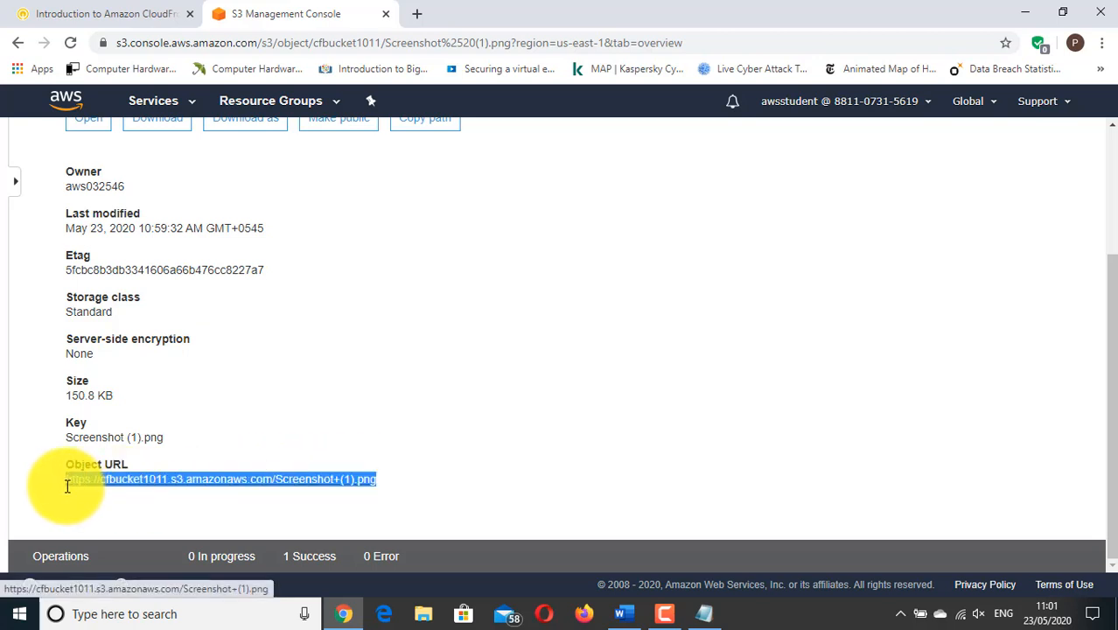
Load the copied Object URL in a new browser tab to test public access, and return to the lab guide at Task 2
left_click(122, 13)
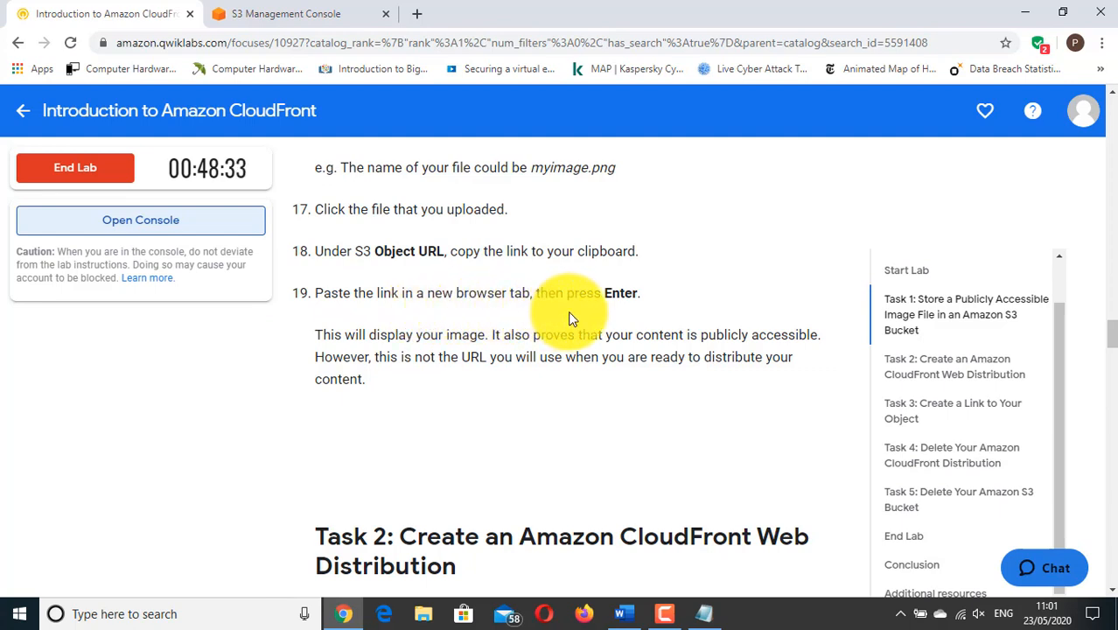
left_click(417, 7)
key("ctrl+v")
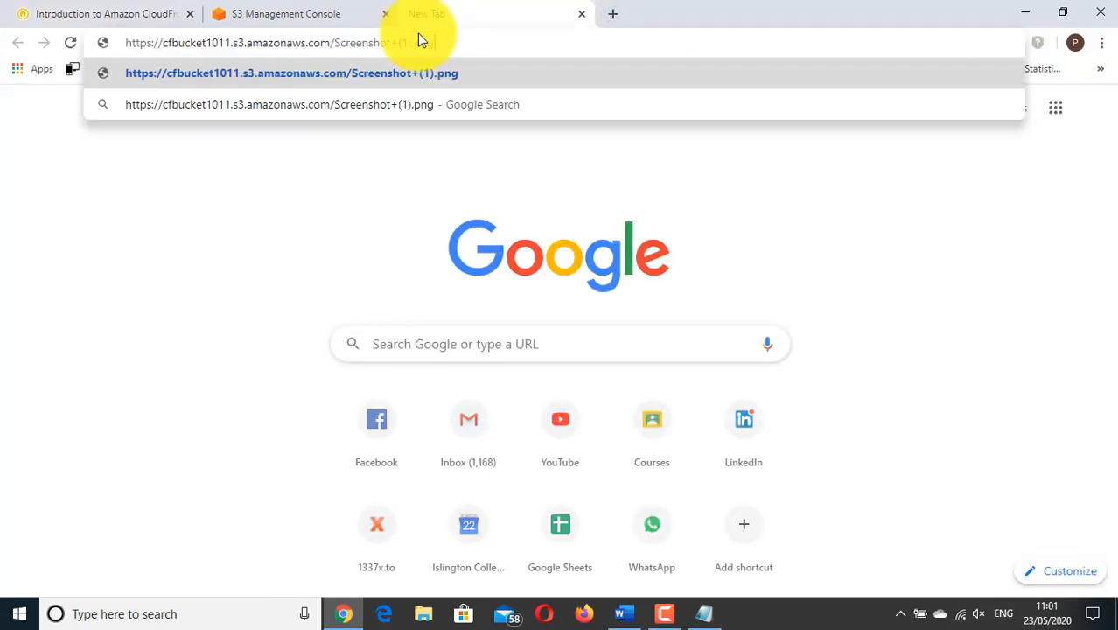
key("Return")
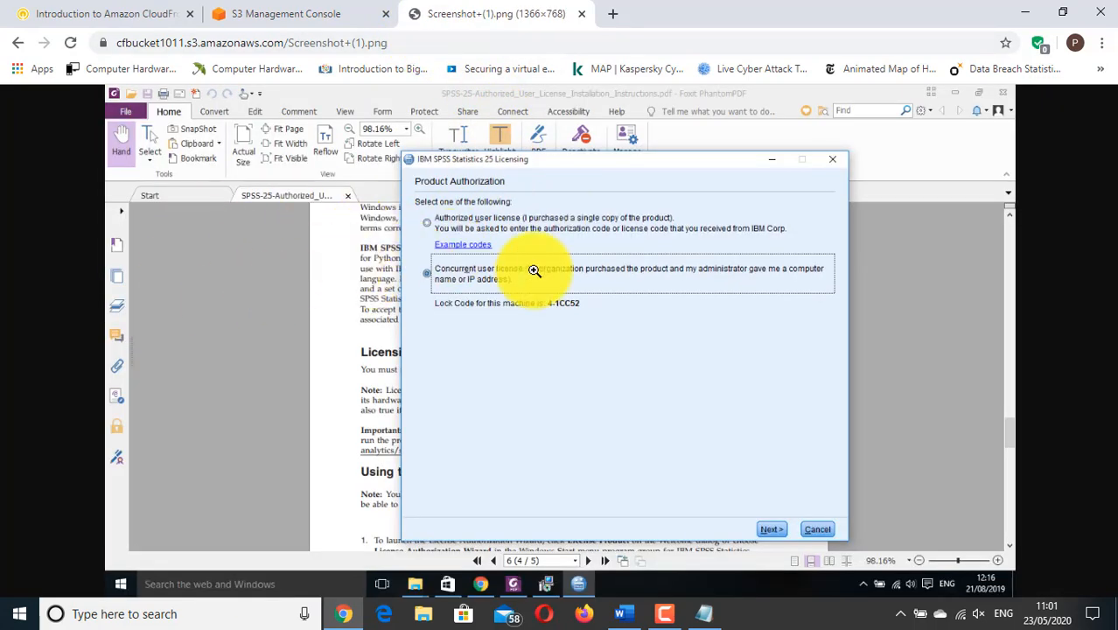
left_click(65, 12)
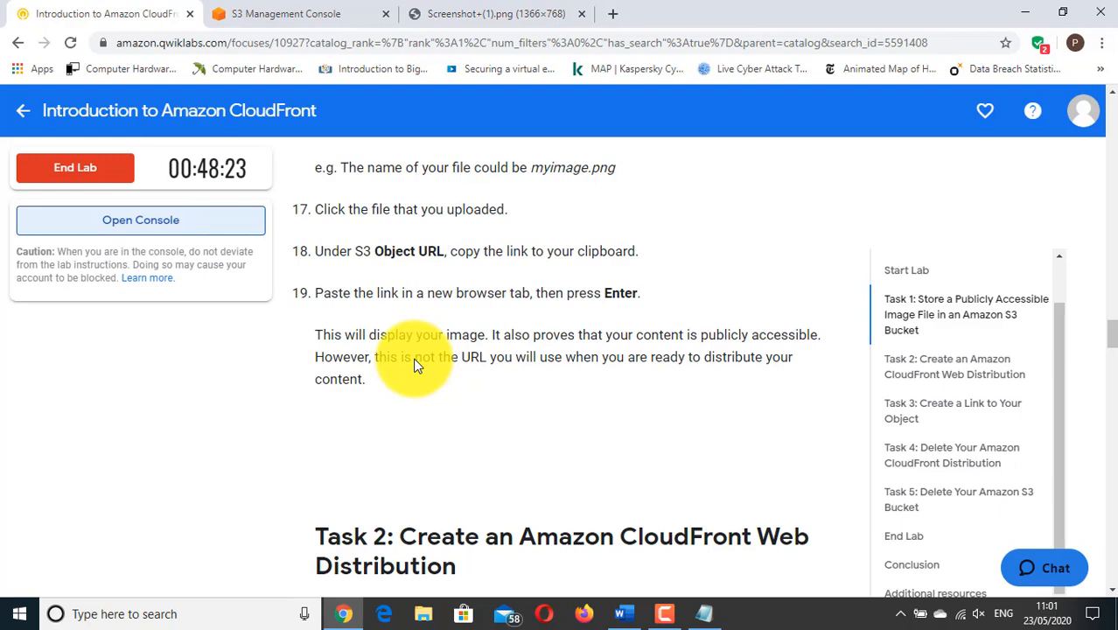
scroll(417, 365, "down", 1)
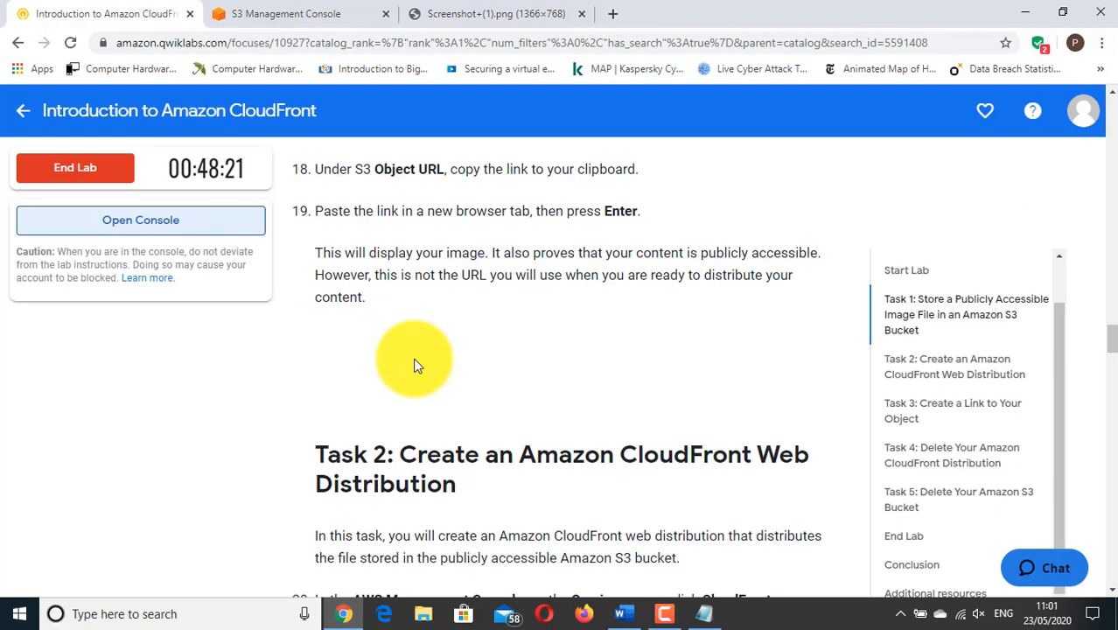
Read the lab guide's first Task 2 instructions and open the CloudFront service in the AWS console
scroll(417, 364, "down", 2)
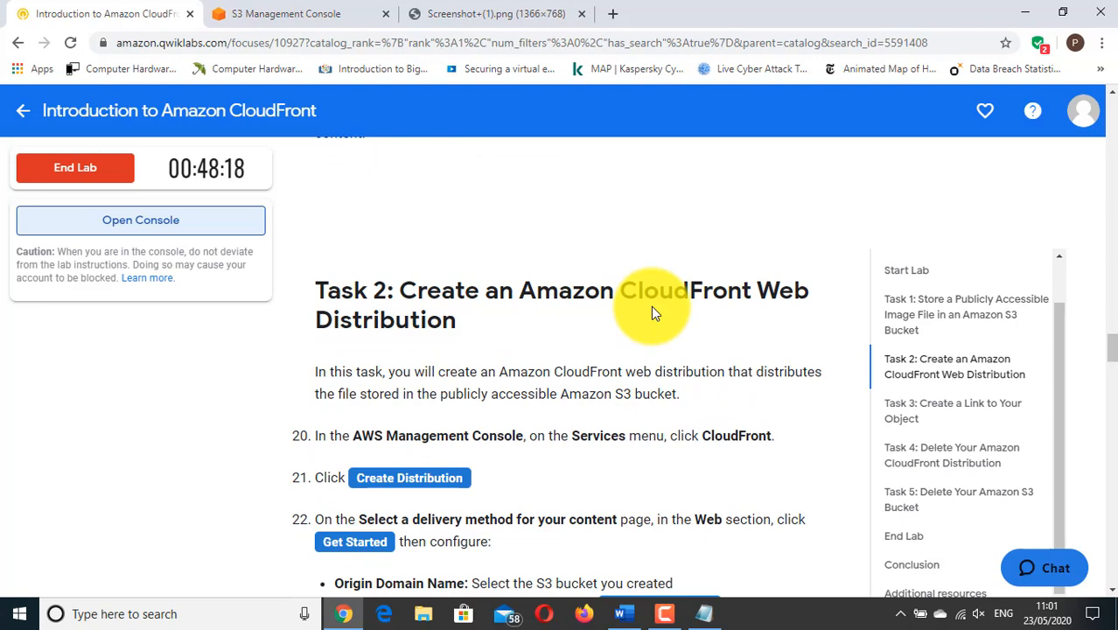
left_click(489, 13)
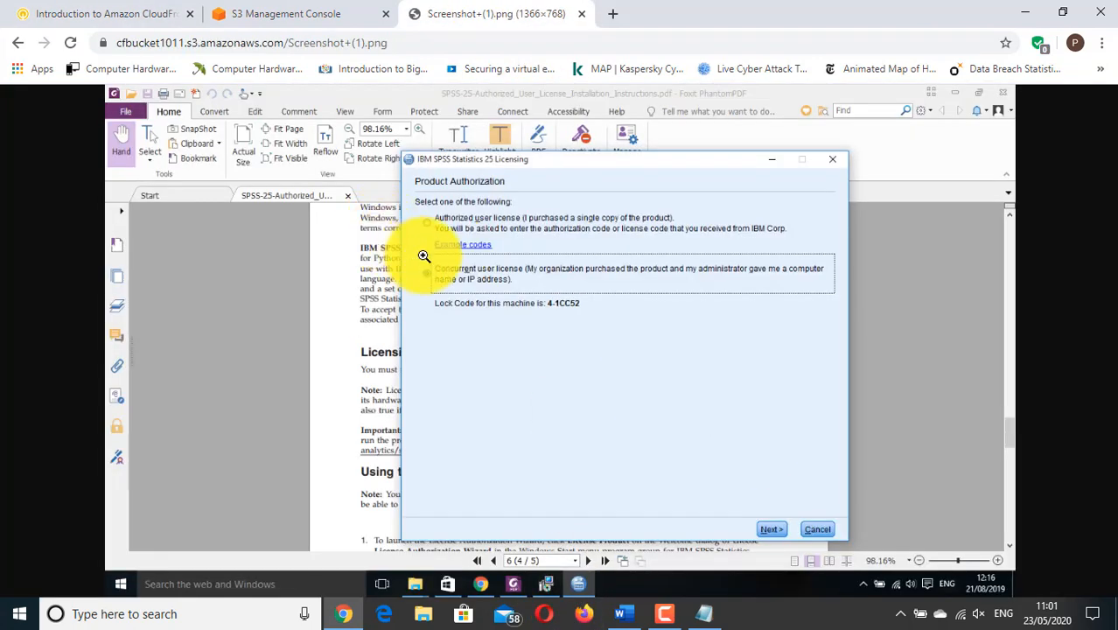
left_click(116, 12)
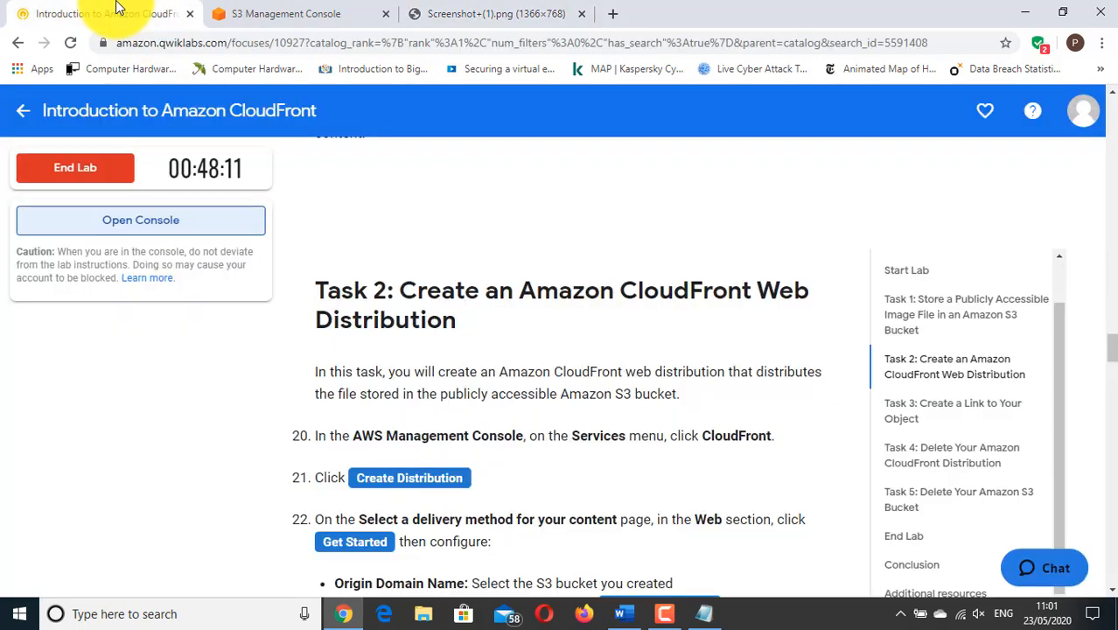
scroll(446, 319, "down", 1)
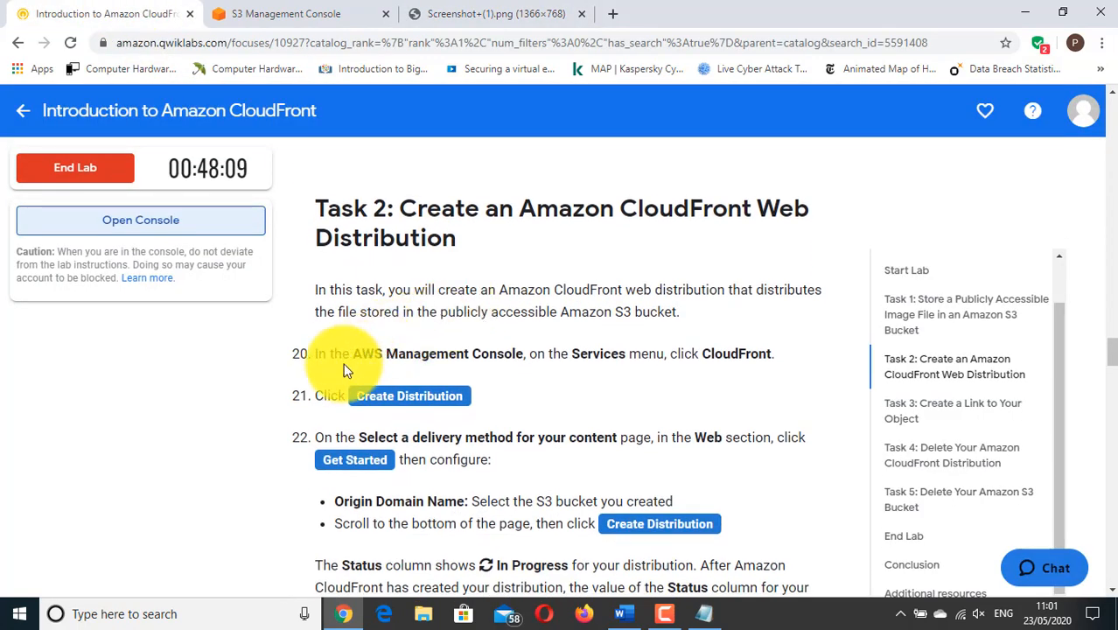
left_click(302, 13)
left_click(155, 103)
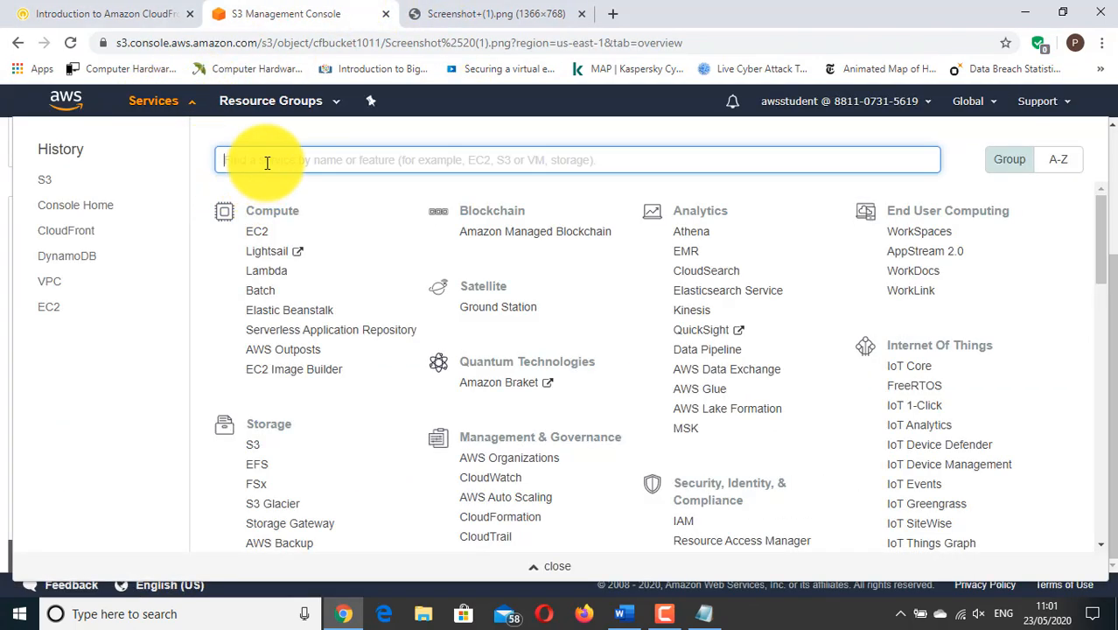
type("clou")
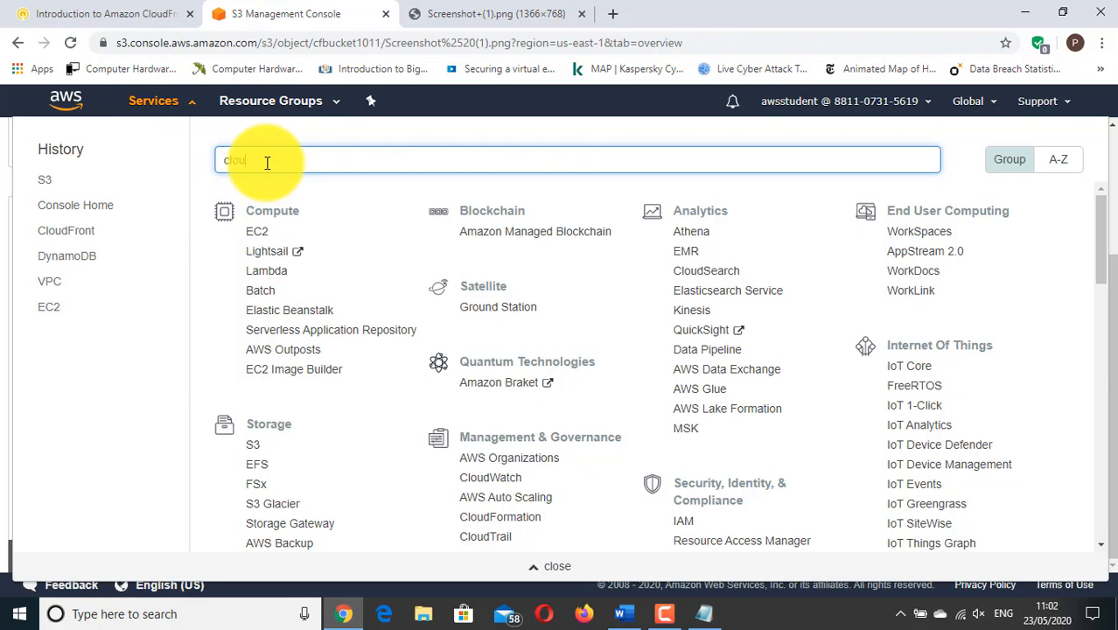
type("d")
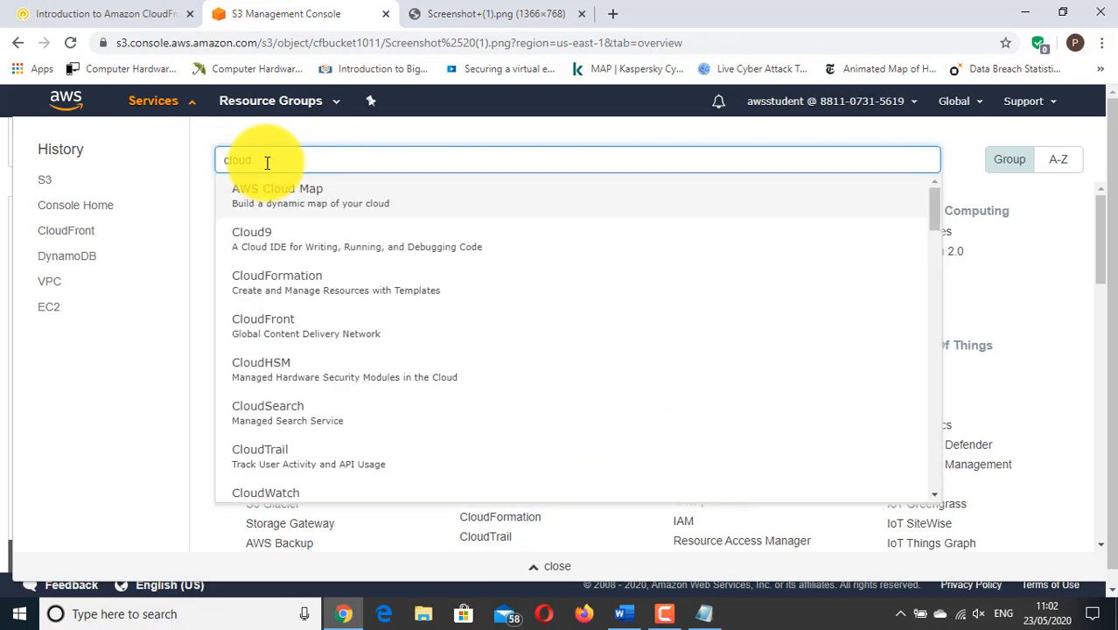
left_click(312, 335)
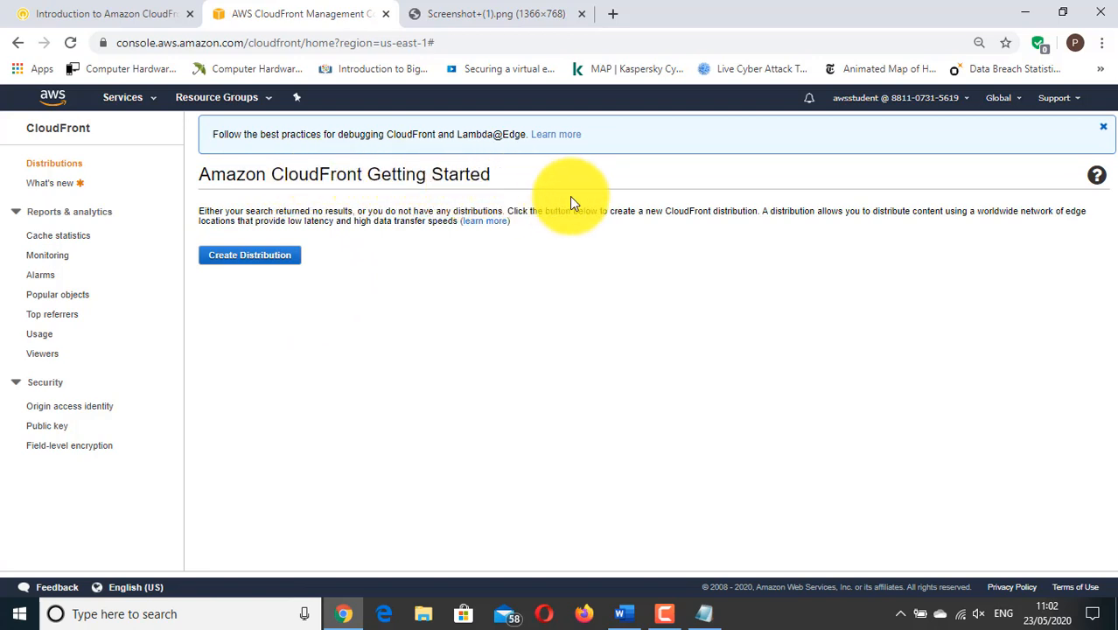
Start a new CloudFront web distribution and, following the lab guide, set its Origin Domain Name to cfbucket1011.s3.amazonaws.com
left_click(235, 256)
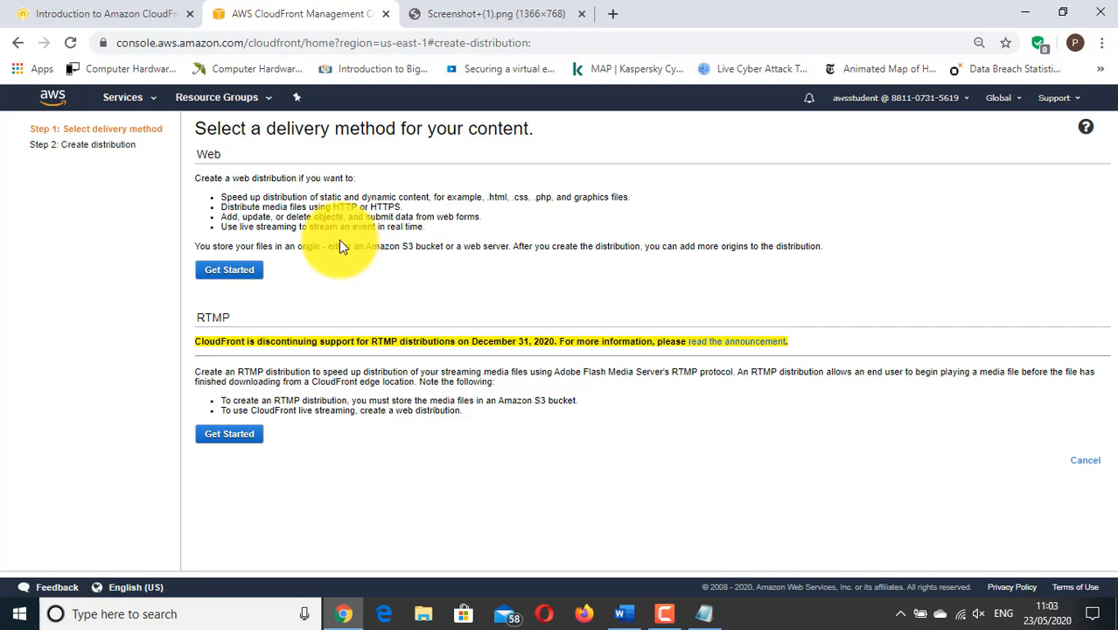
left_click(232, 269)
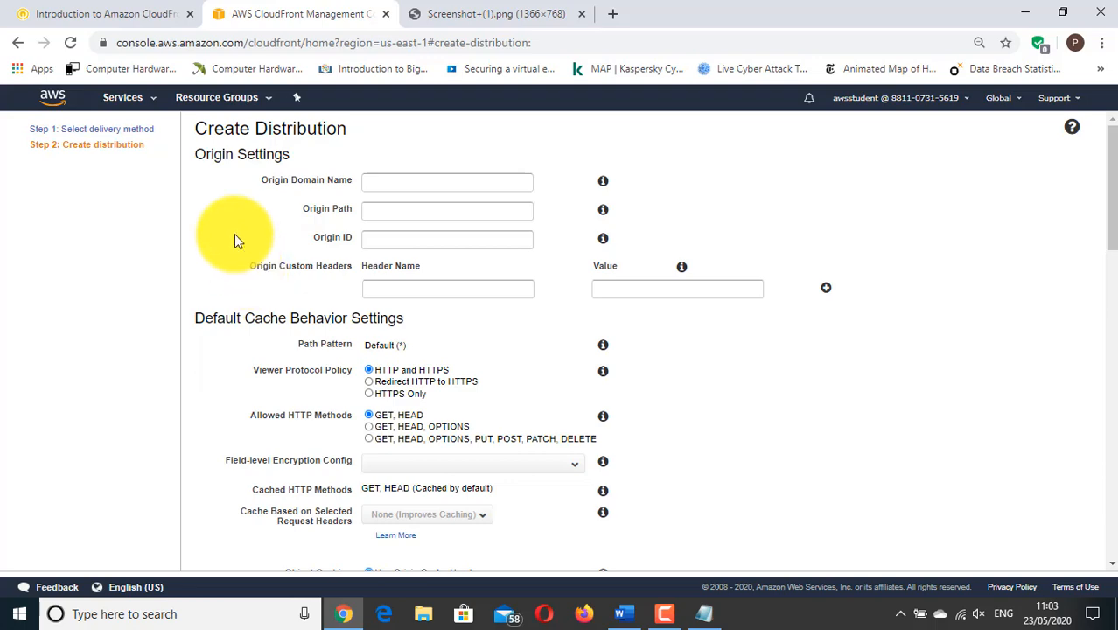
left_click(109, 12)
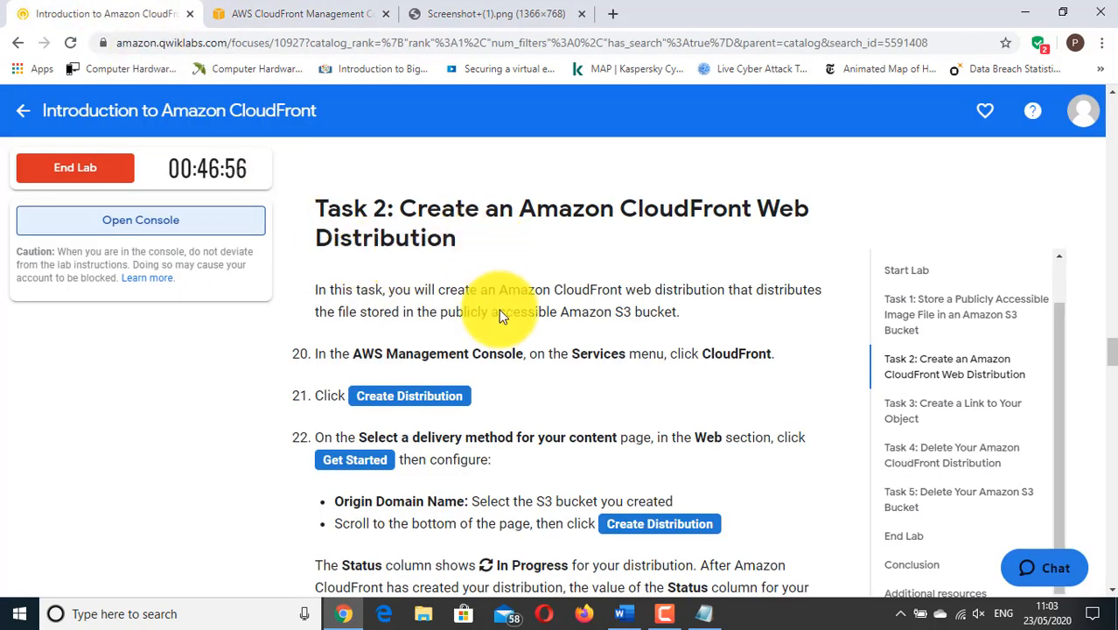
scroll(499, 309, "down", 2)
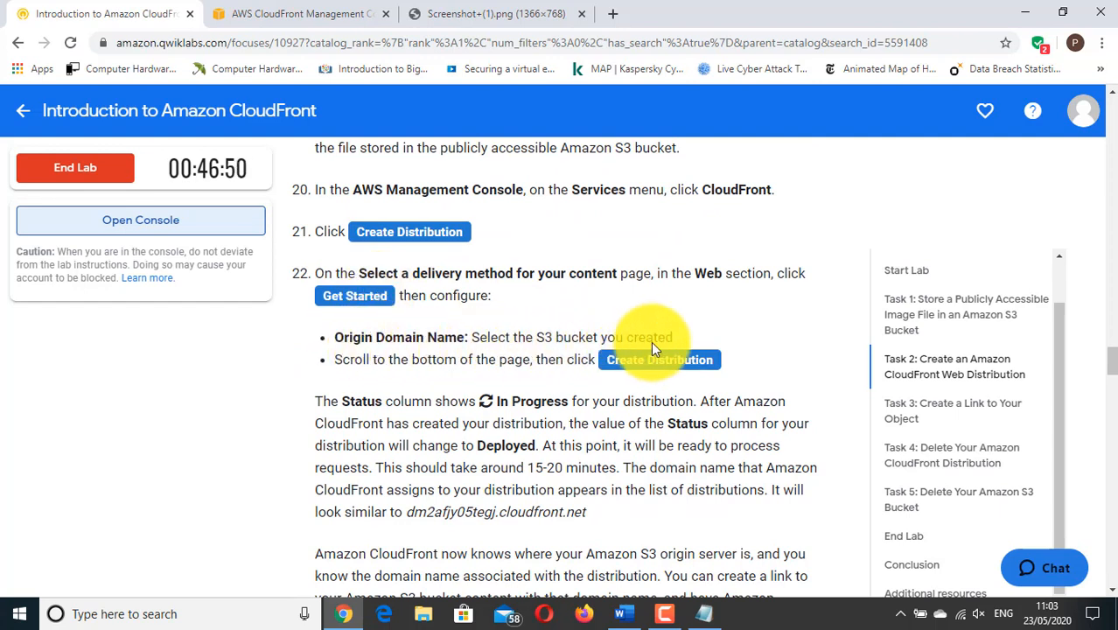
left_click(302, 13)
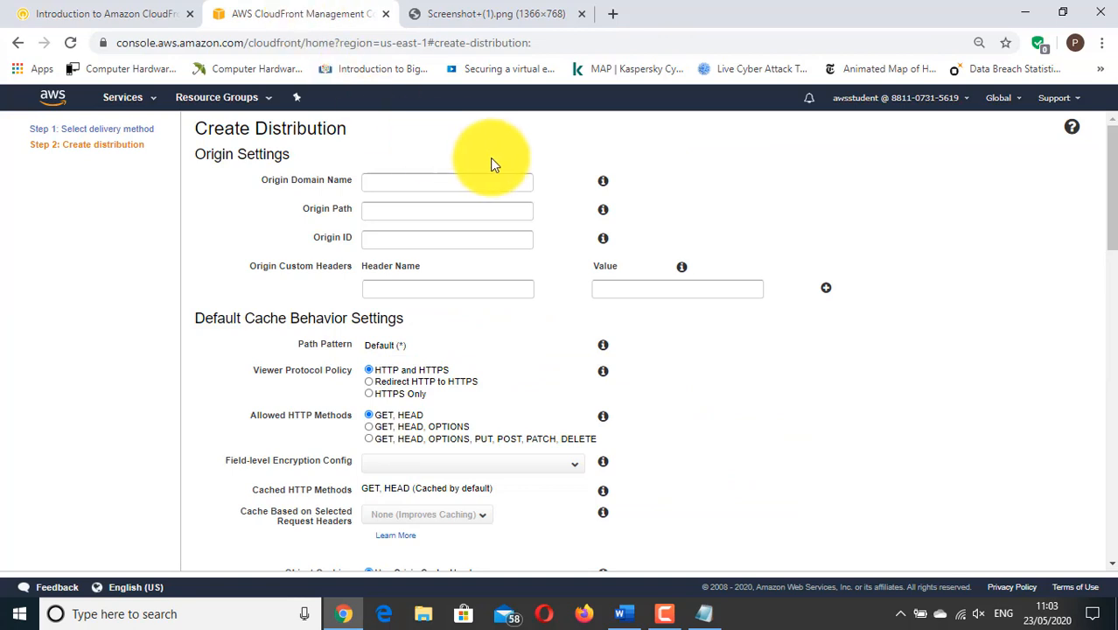
left_click(505, 182)
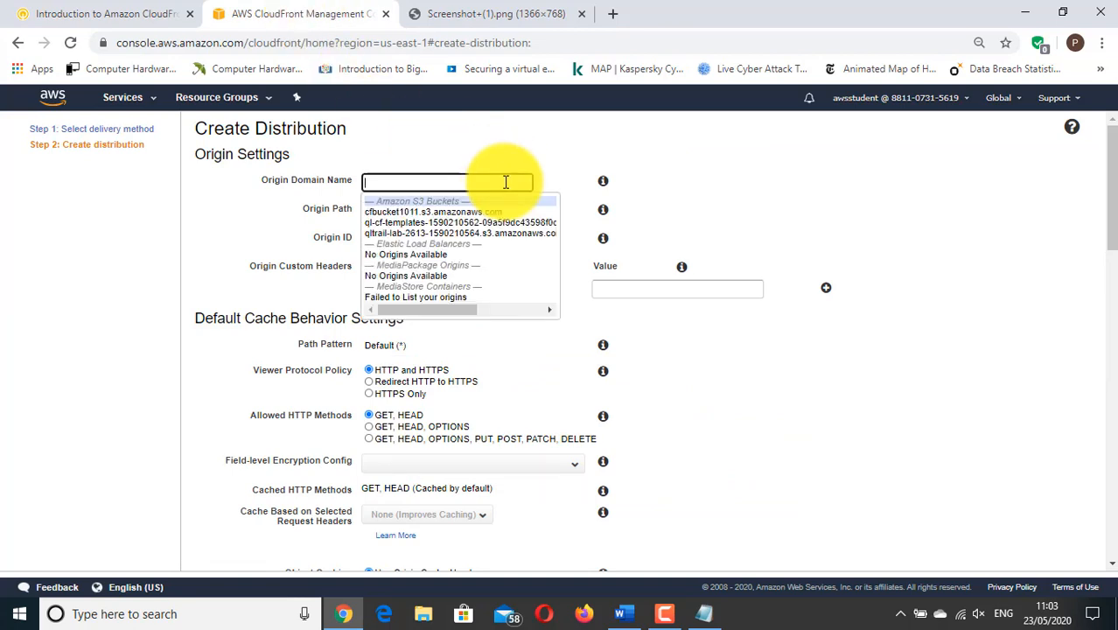
left_click(415, 213)
Check the lab guide's remaining distribution instructions and create the distribution with all other settings at their defaults
left_click(129, 10)
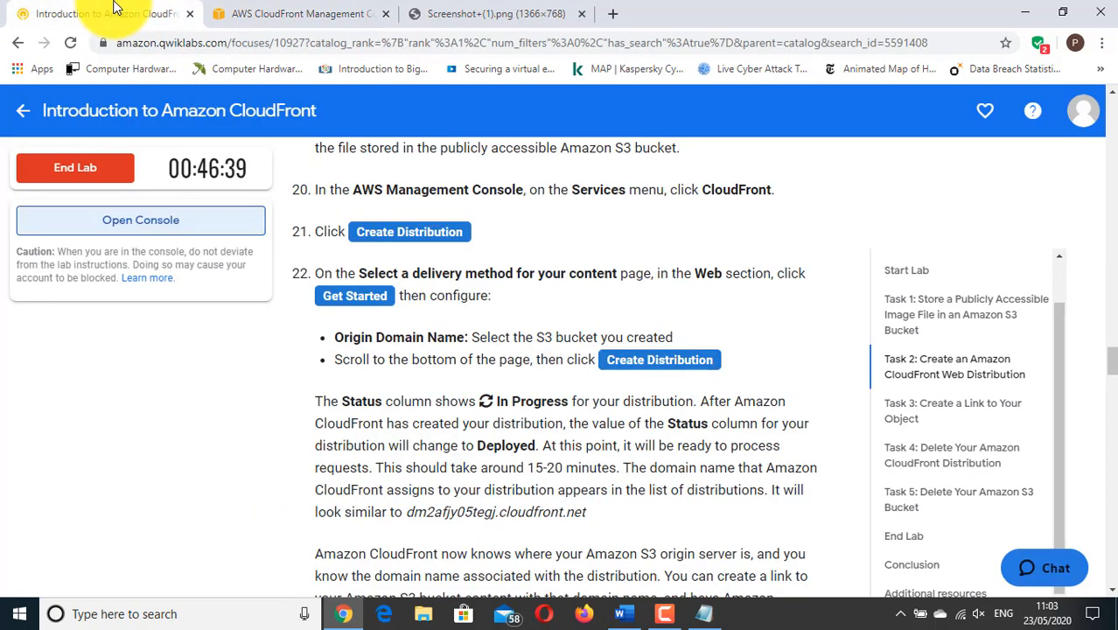
scroll(487, 345, "down", 1)
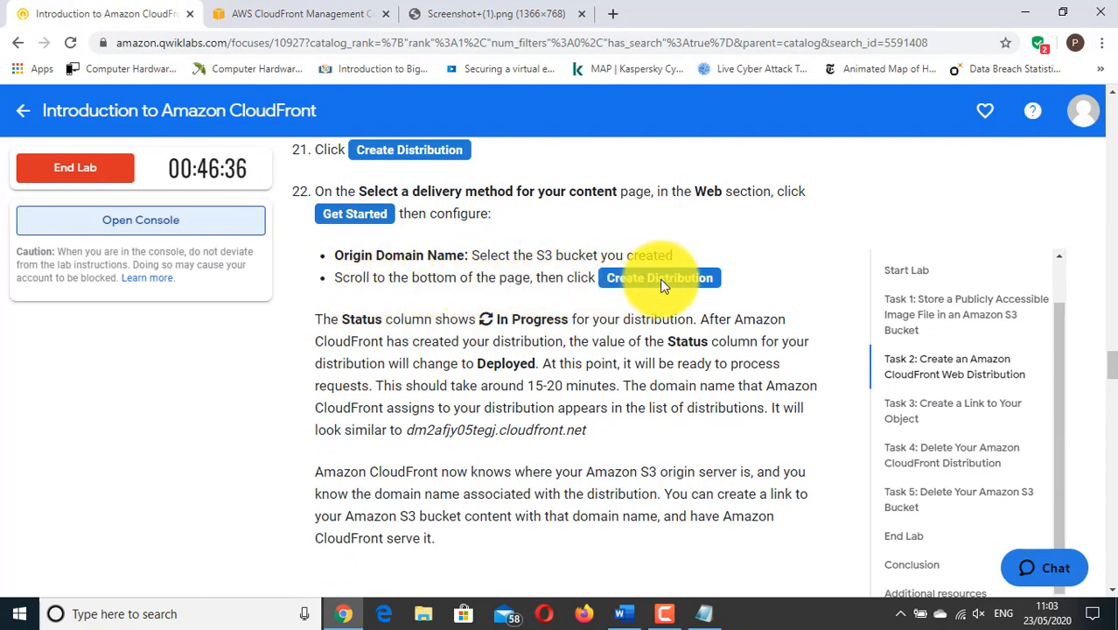
left_click(301, 12)
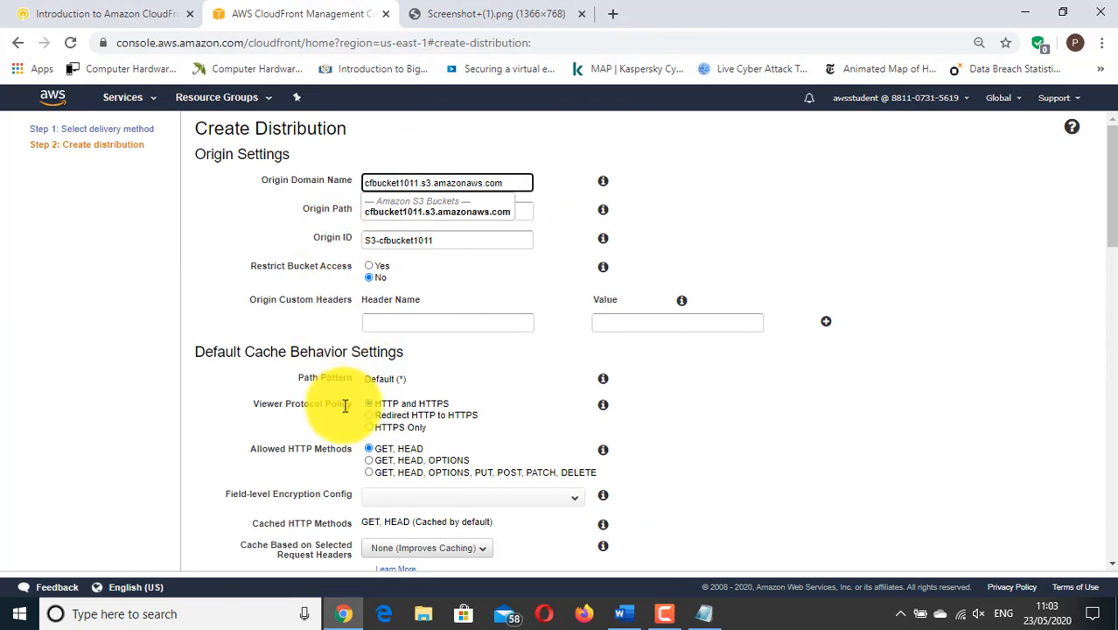
scroll(343, 323, "down", 4)
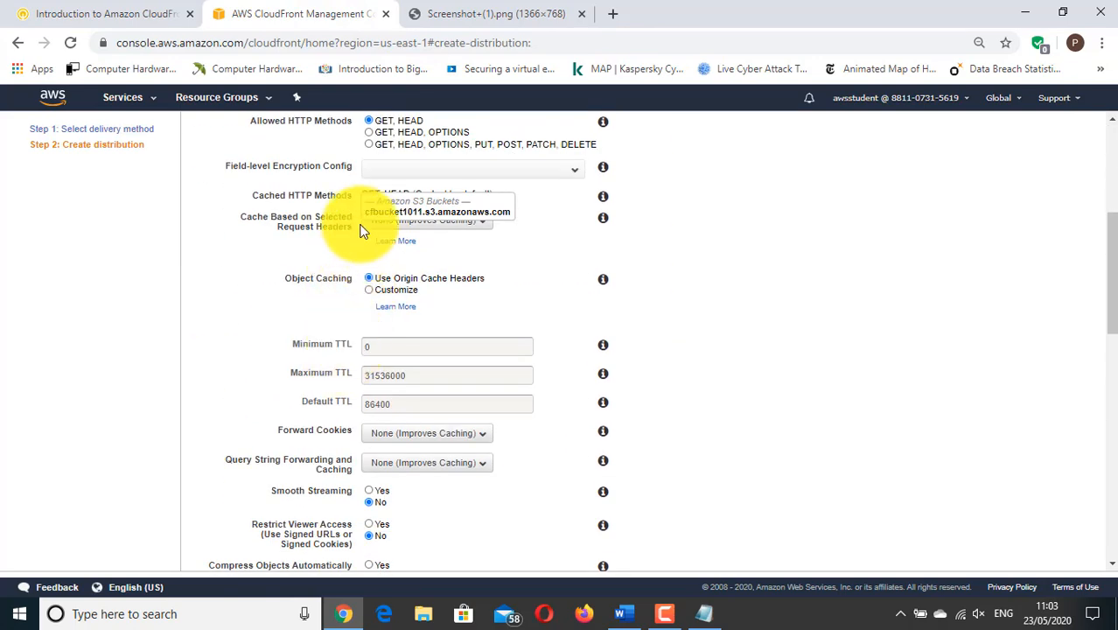
scroll(355, 258, "up", 4)
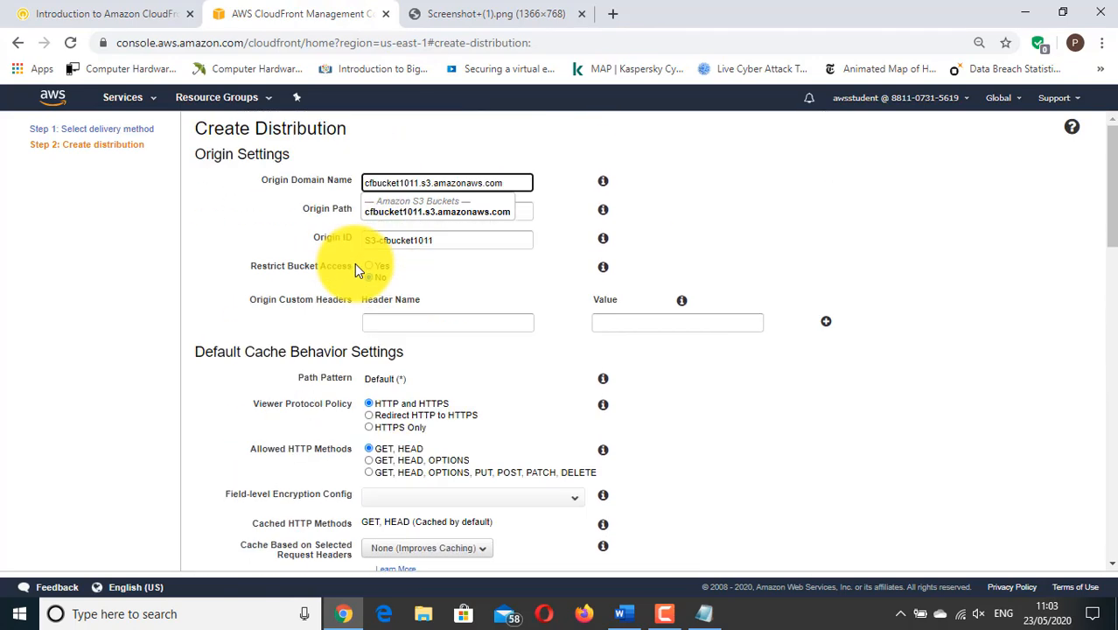
scroll(354, 263, "down", 6)
scroll(354, 278, "down", 8)
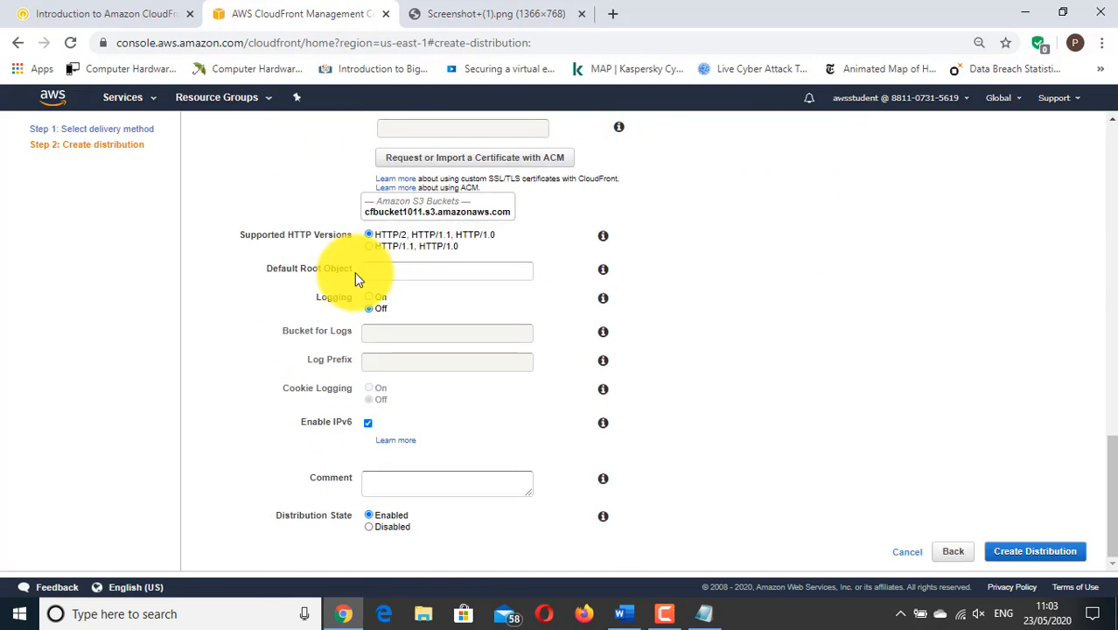
left_click(1025, 558)
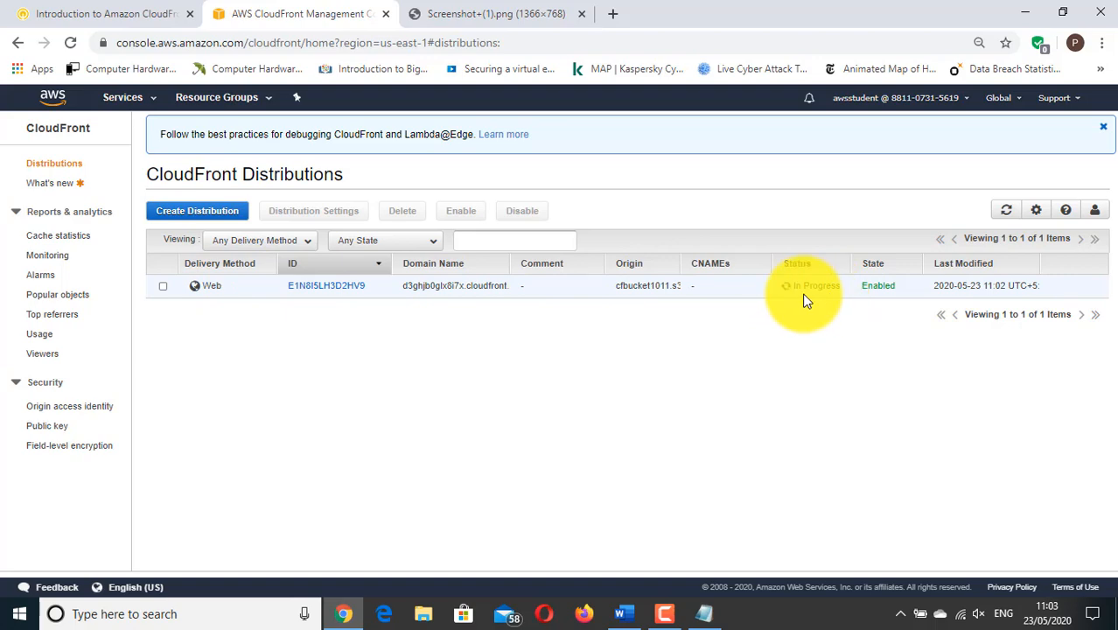
Compare the new distribution's status, origin and domain name with the lab guide's description, and monitor its deployment
key("ctrl+shift+Tab")
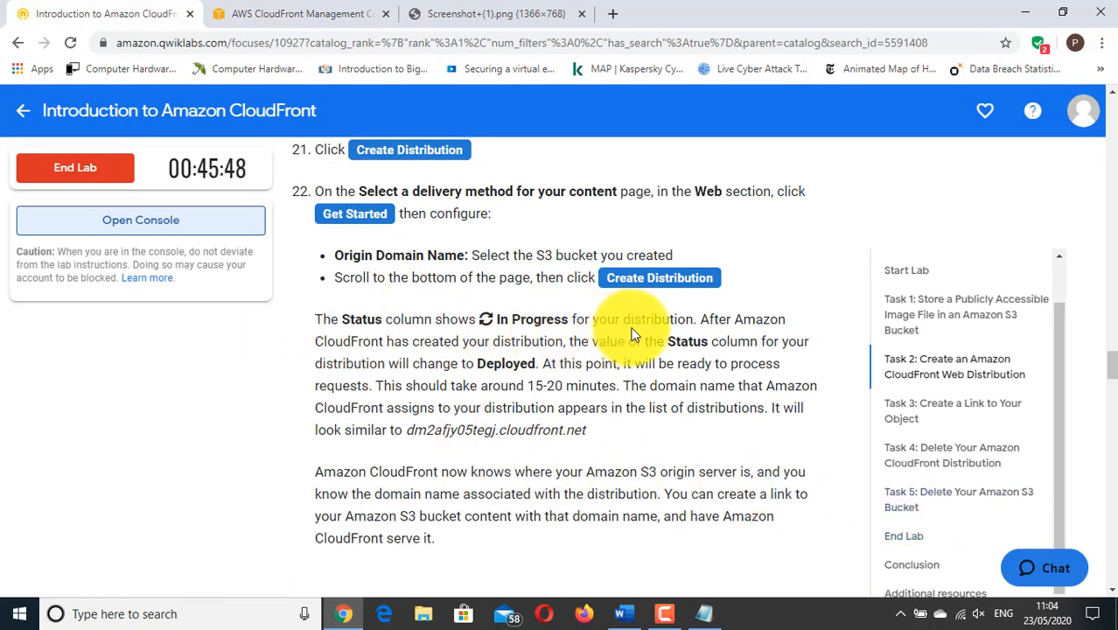
left_click(243, 13)
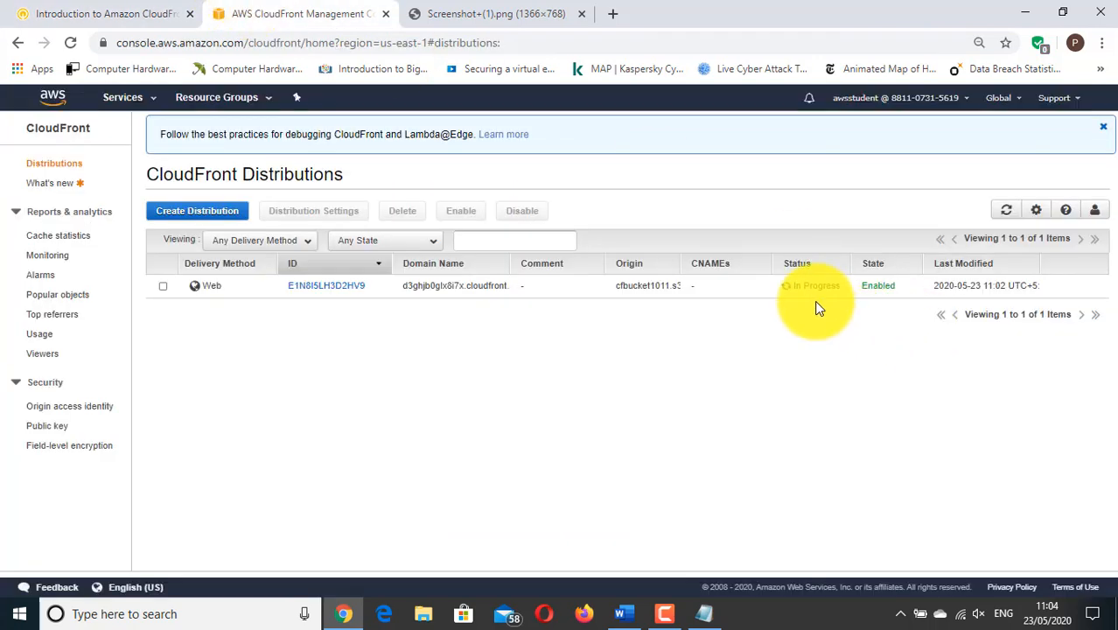
left_click(144, 11)
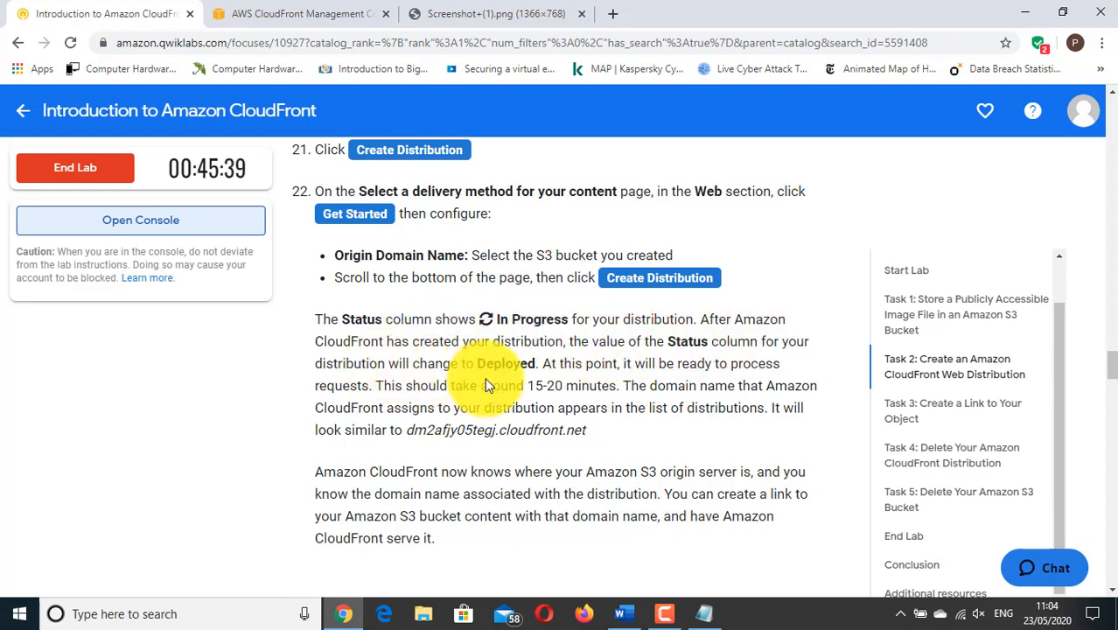
left_click(297, 13)
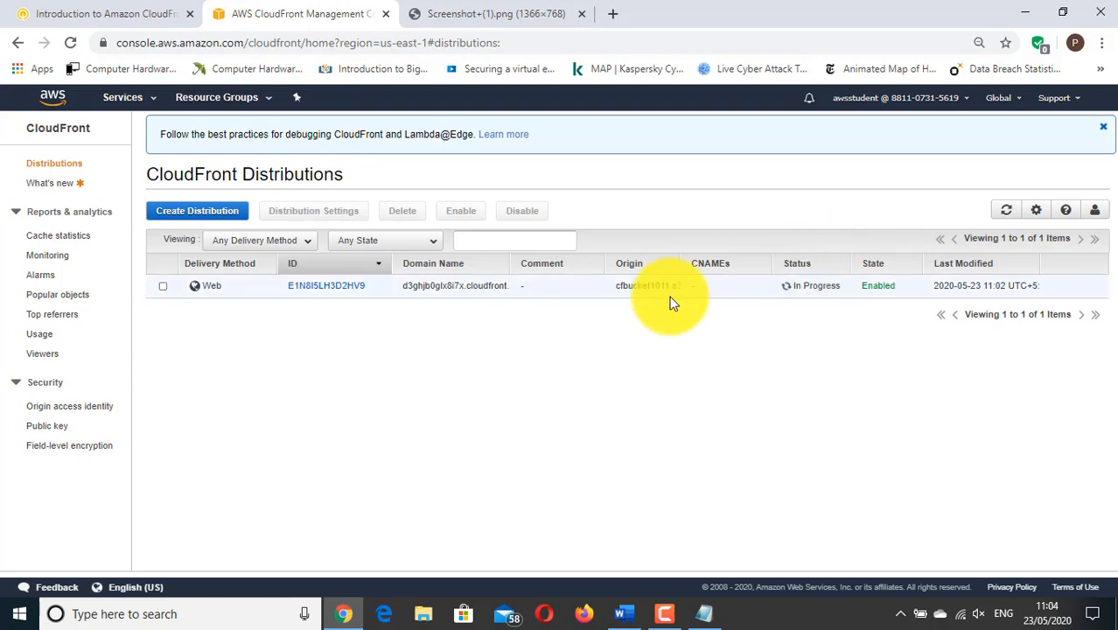
left_click(100, 13)
scroll(524, 329, "down", 1)
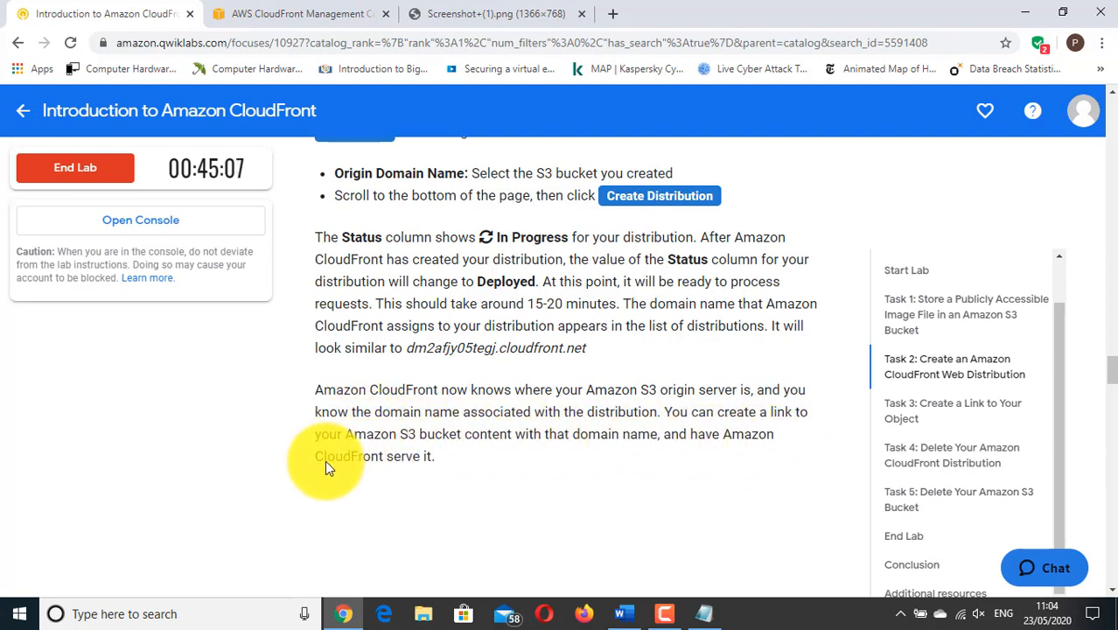
left_click(282, 14)
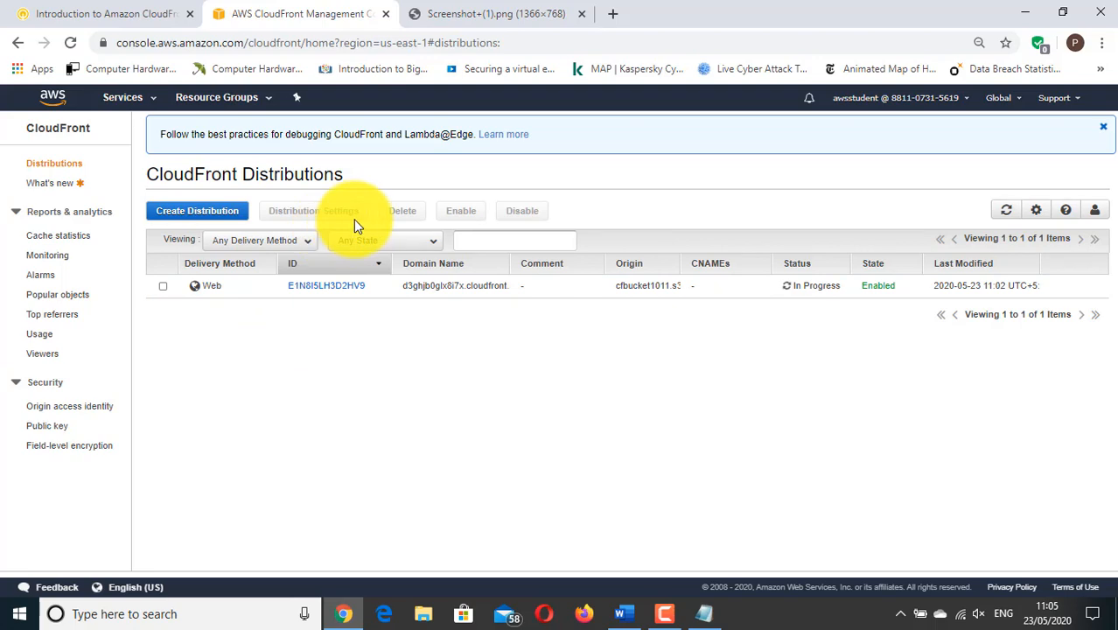
left_click(87, 13)
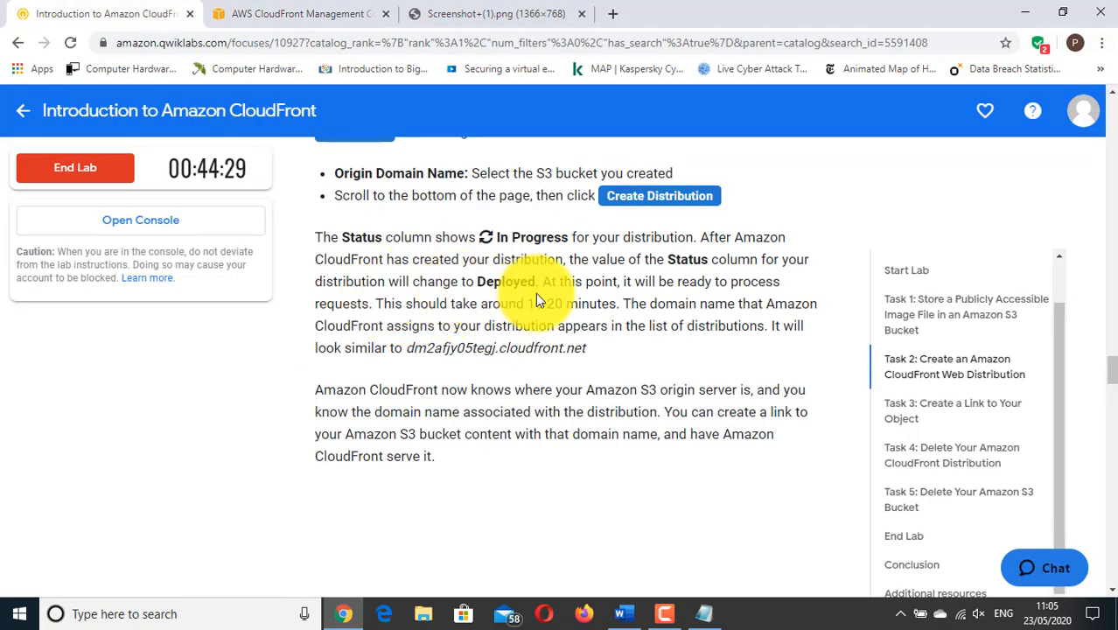
left_click(346, 13)
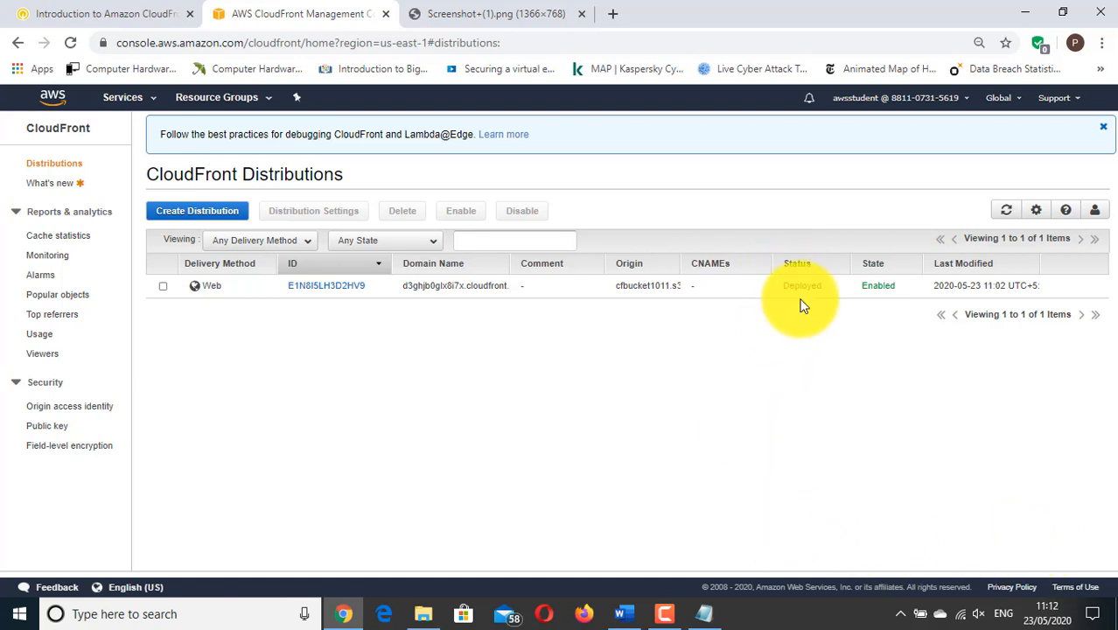
Copy the Task 3 HTML sample from the lab guide into the Notepad document below the recorded file name
left_click(125, 10)
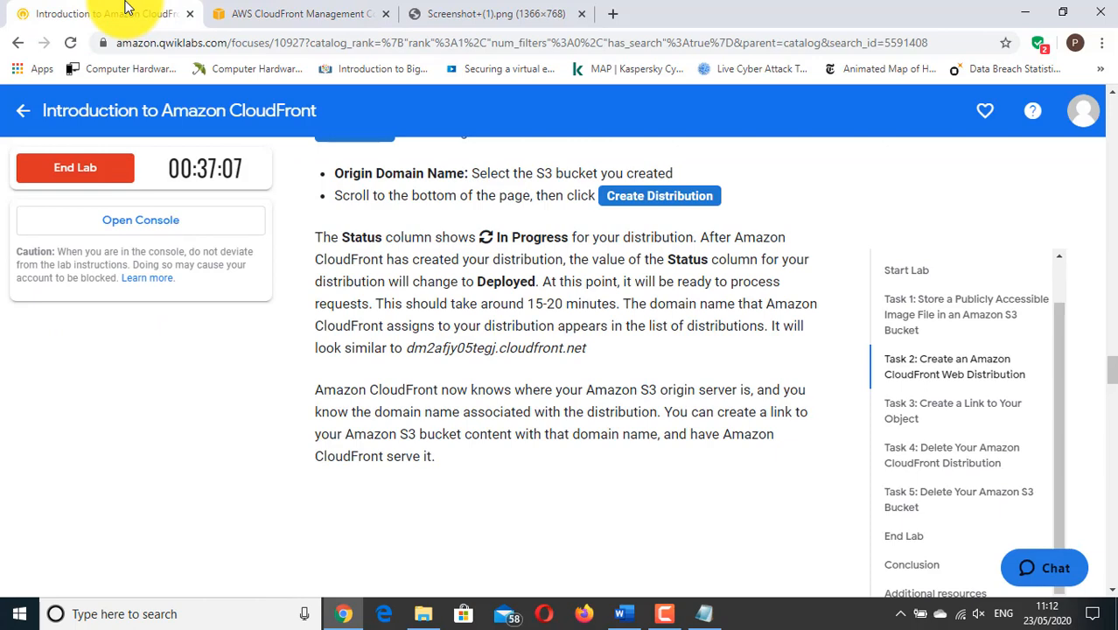
scroll(474, 282, "down", 5)
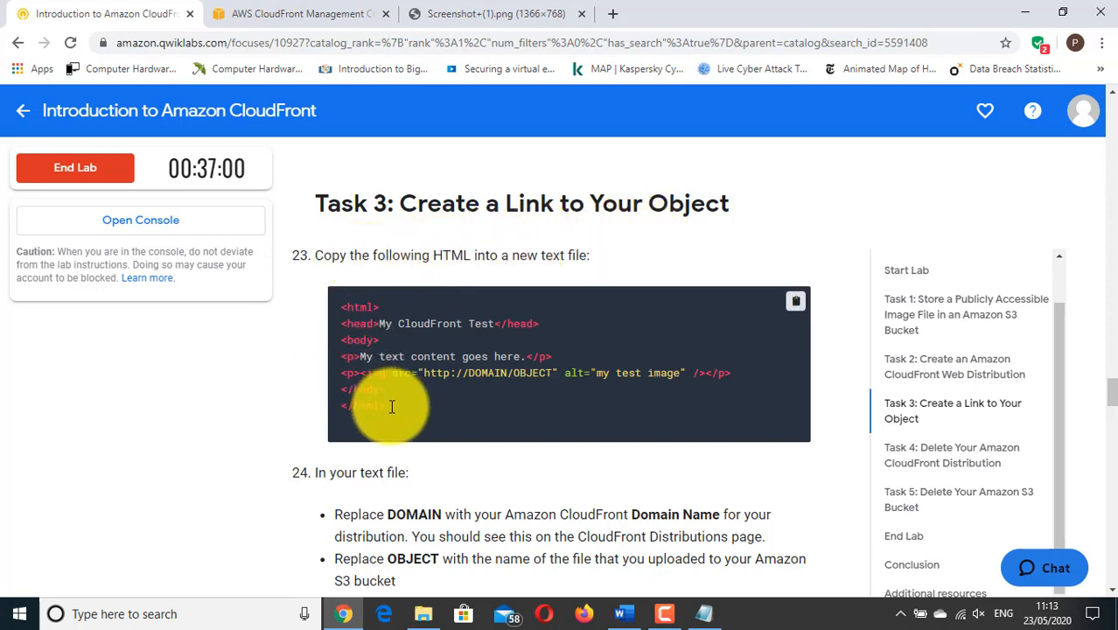
left_click(795, 306)
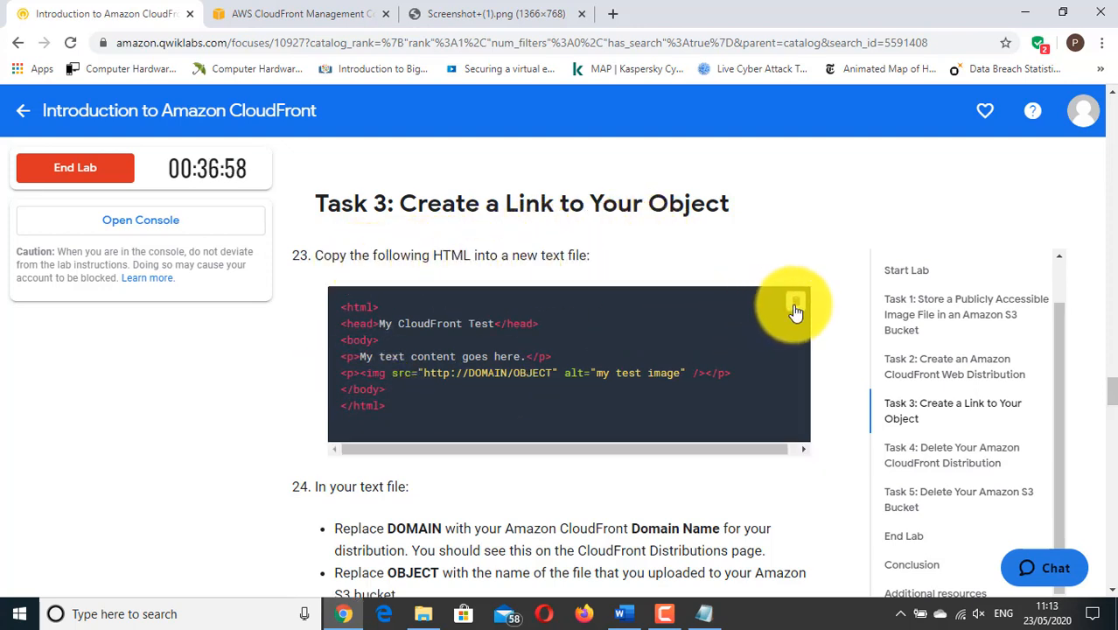
left_click(704, 612)
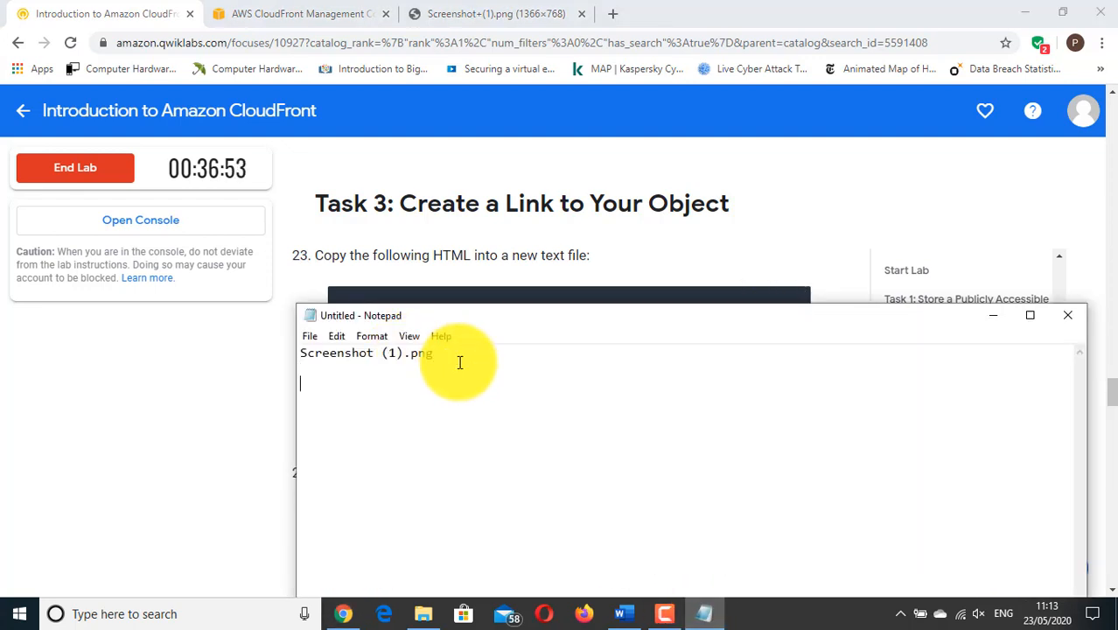
key("ctrl+v")
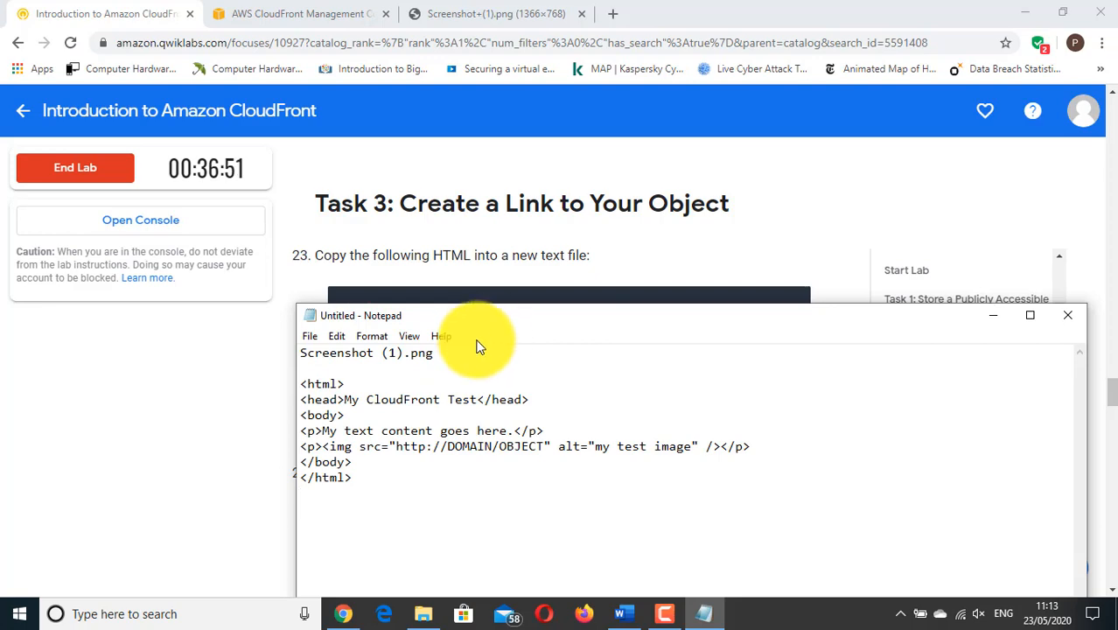
left_click_drag(472, 316, 502, 247)
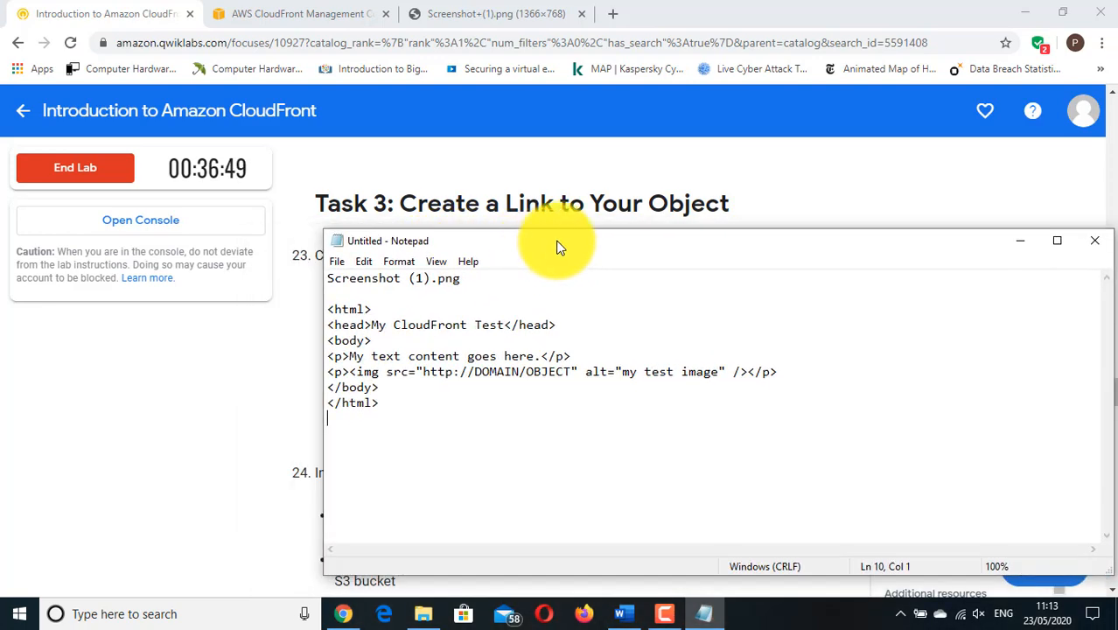
Following the lab guide, replace DOMAIN in the Notepad HTML with the distribution's domain name, d3ghjb0glx8i7x.cloudfront.net, copied from the CloudFront console
left_click(1021, 245)
scroll(411, 367, "down", 1)
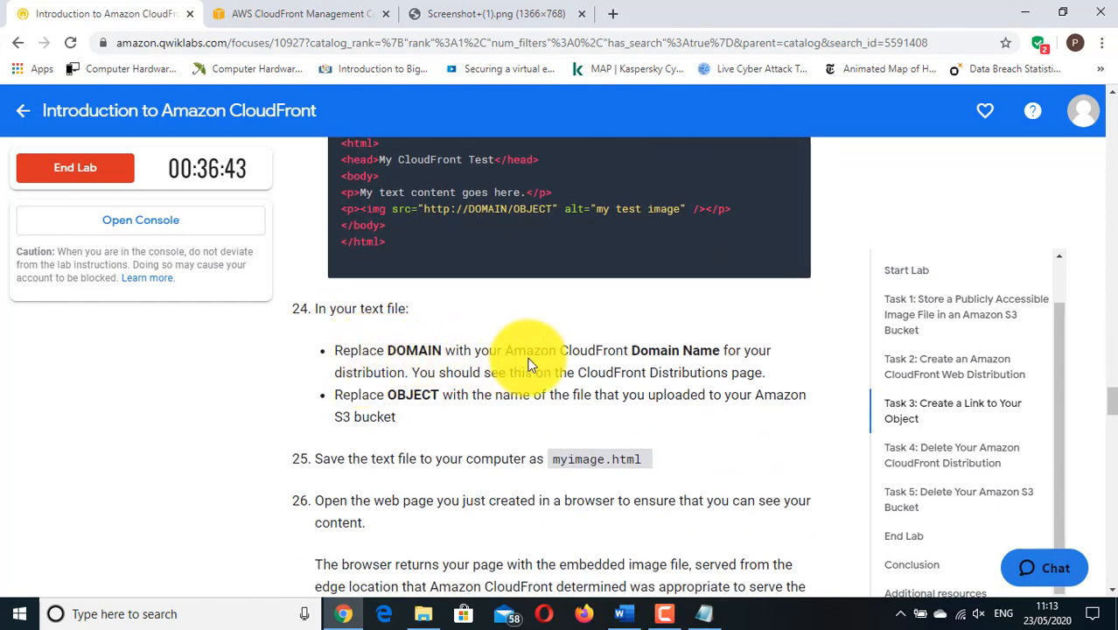
left_click(298, 13)
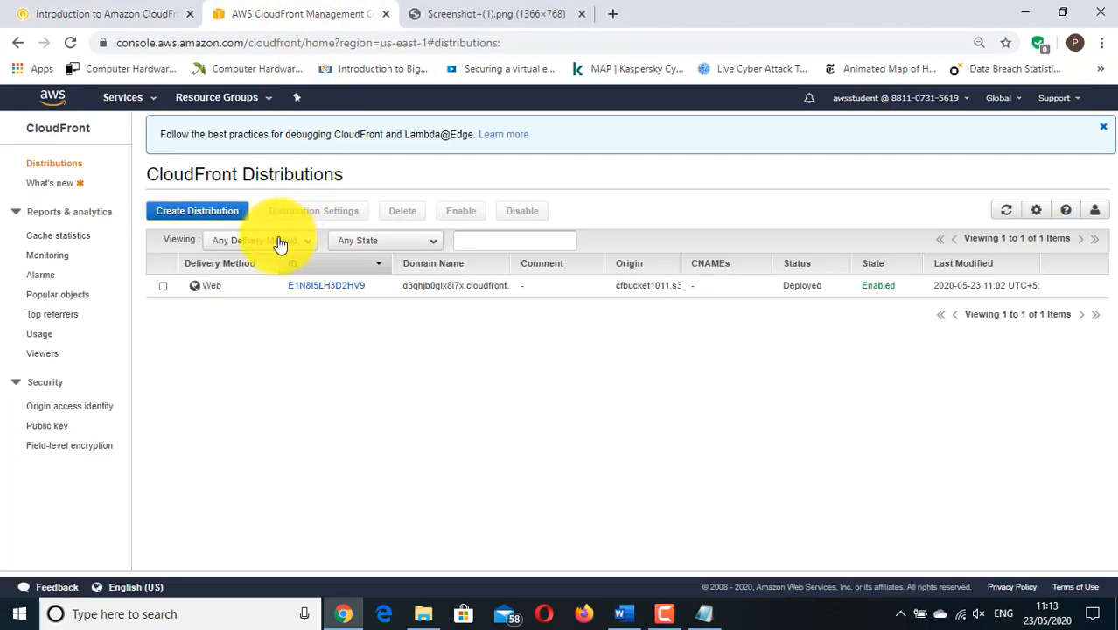
double_click(455, 287)
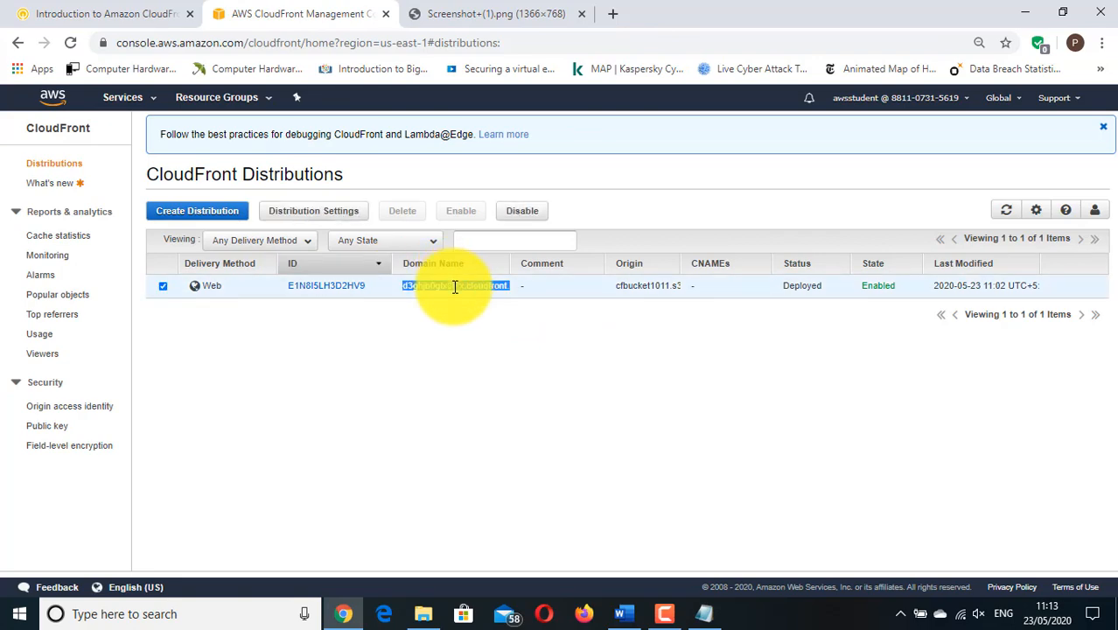
left_click(704, 613)
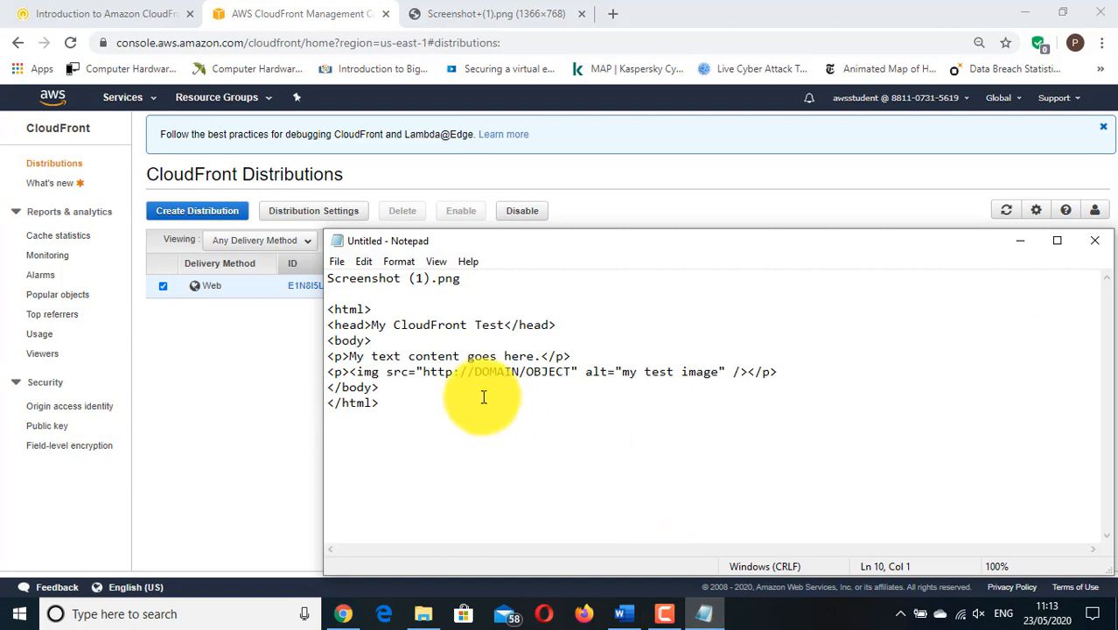
double_click(498, 372)
left_click(498, 371)
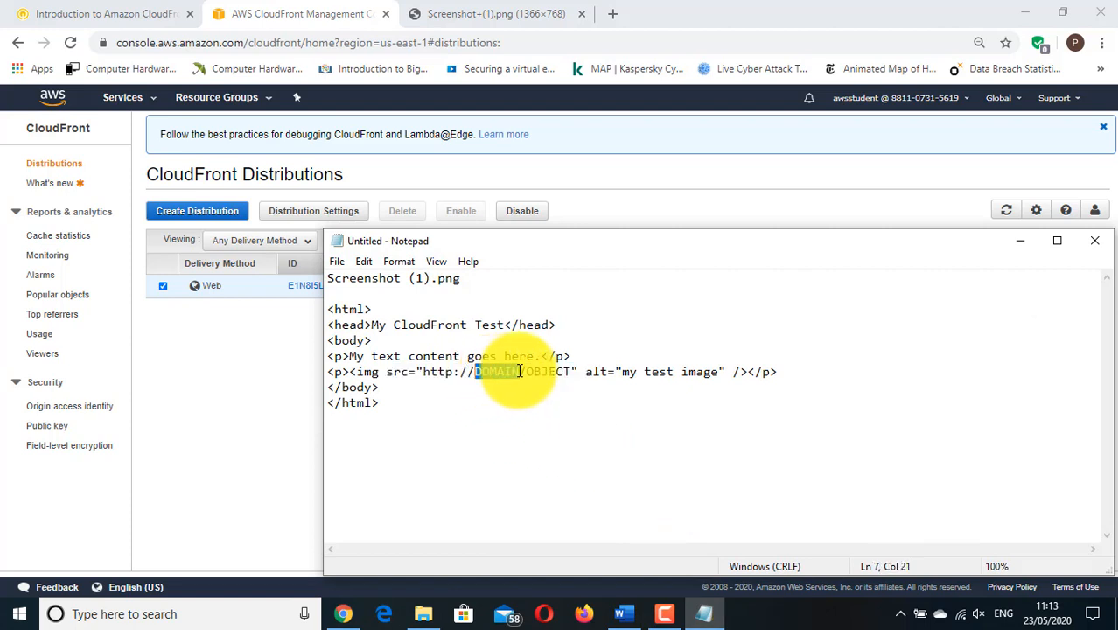
key("ctrl+v")
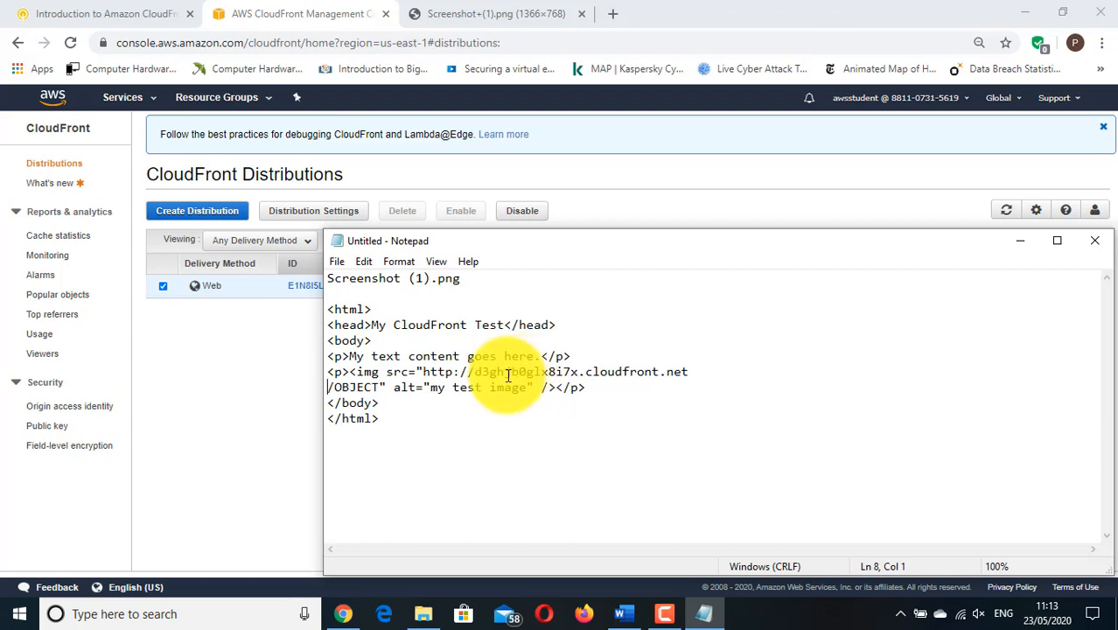
Move the file name Screenshot (1).png from the first line of the Notepad document into the image link, replacing OBJECT
left_click(363, 387)
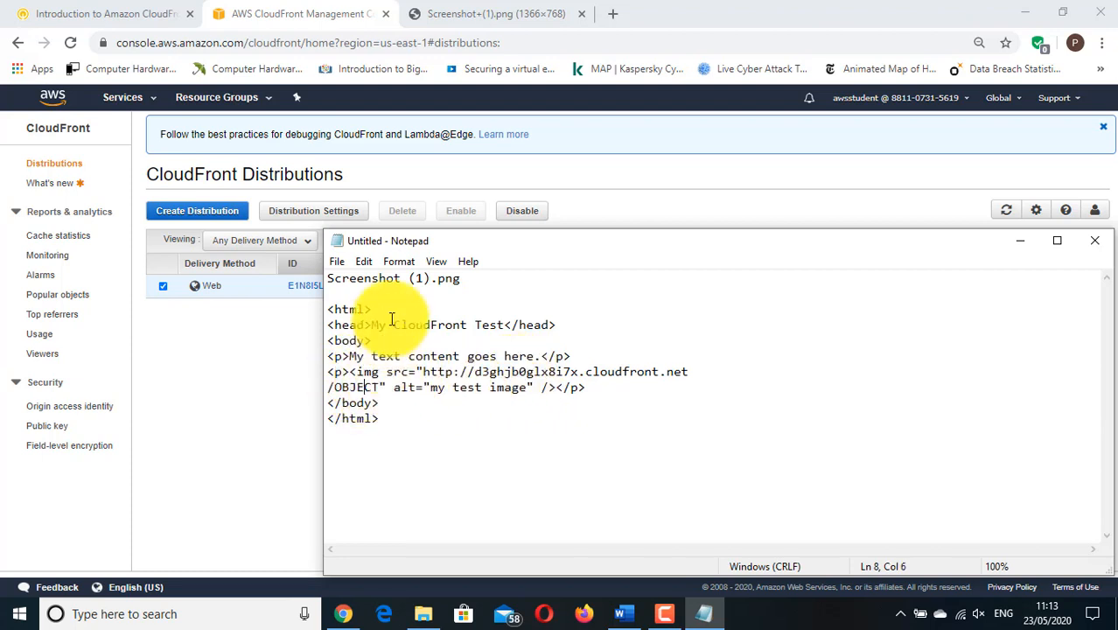
left_click(401, 278)
left_click_drag(464, 278, 294, 282)
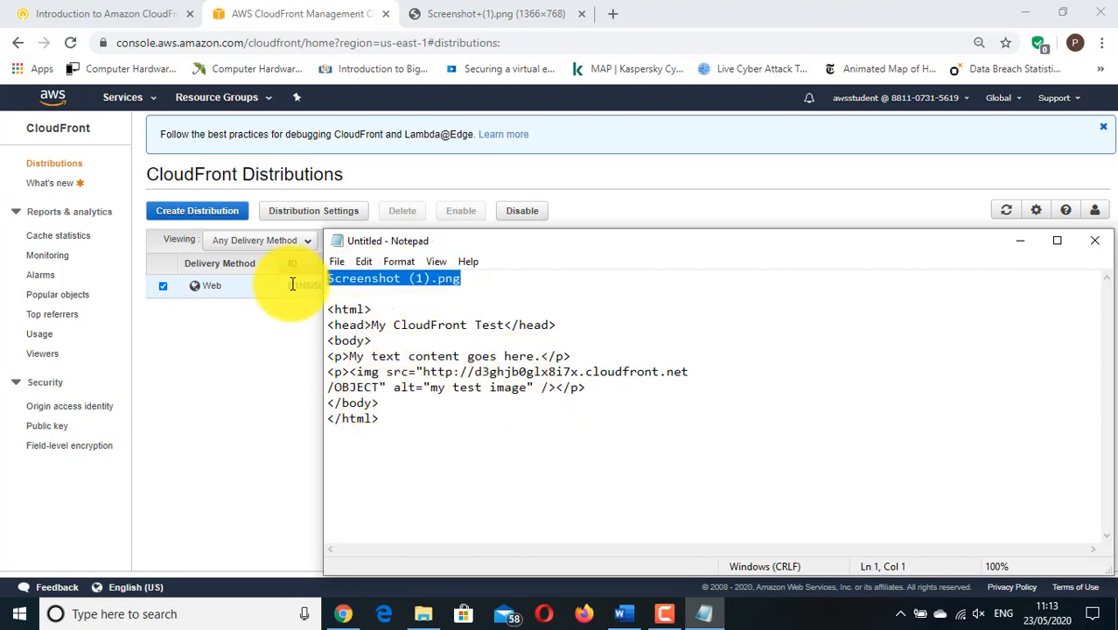
key("BackSpace")
left_click(382, 388)
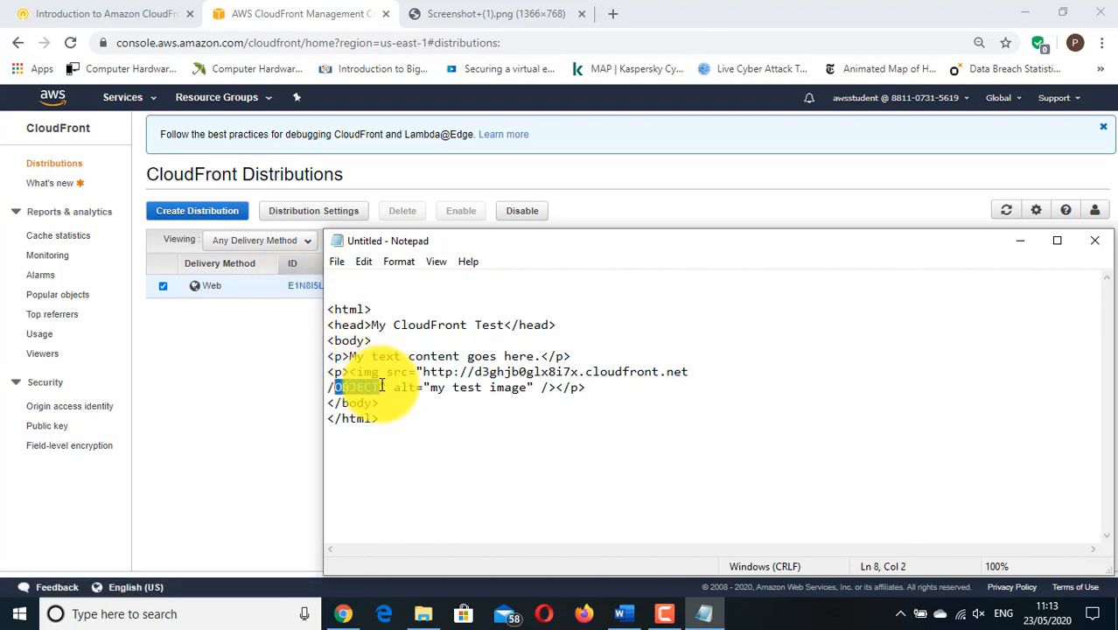
key("ctrl+v")
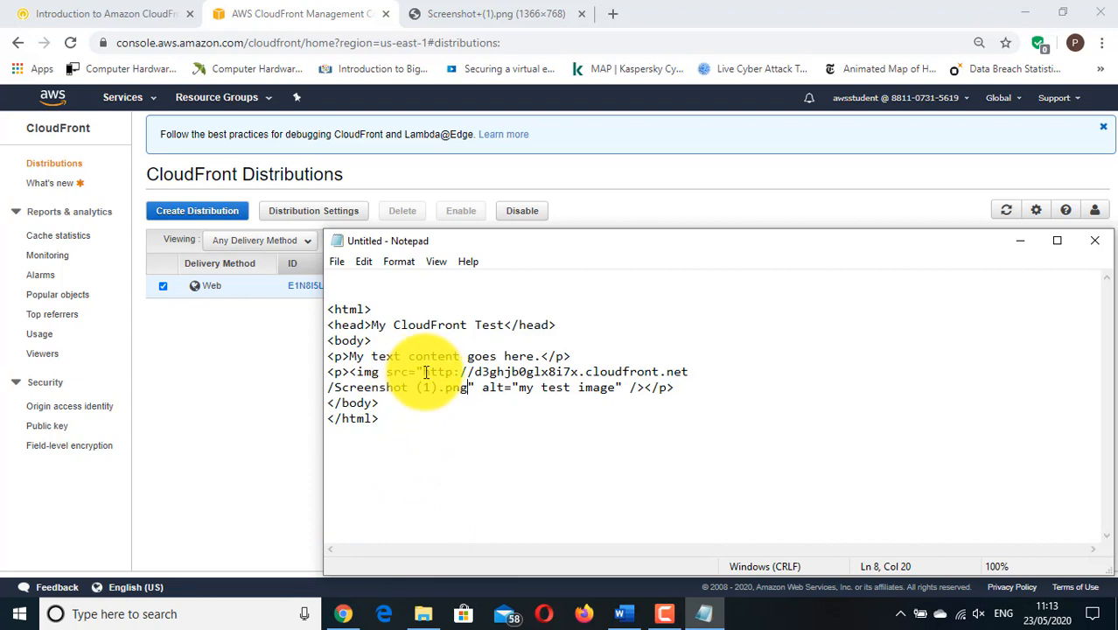
Review the domain and file name in the image link, and check the lab guide's instructions for saving and opening the file
left_click_drag(425, 371, 667, 372)
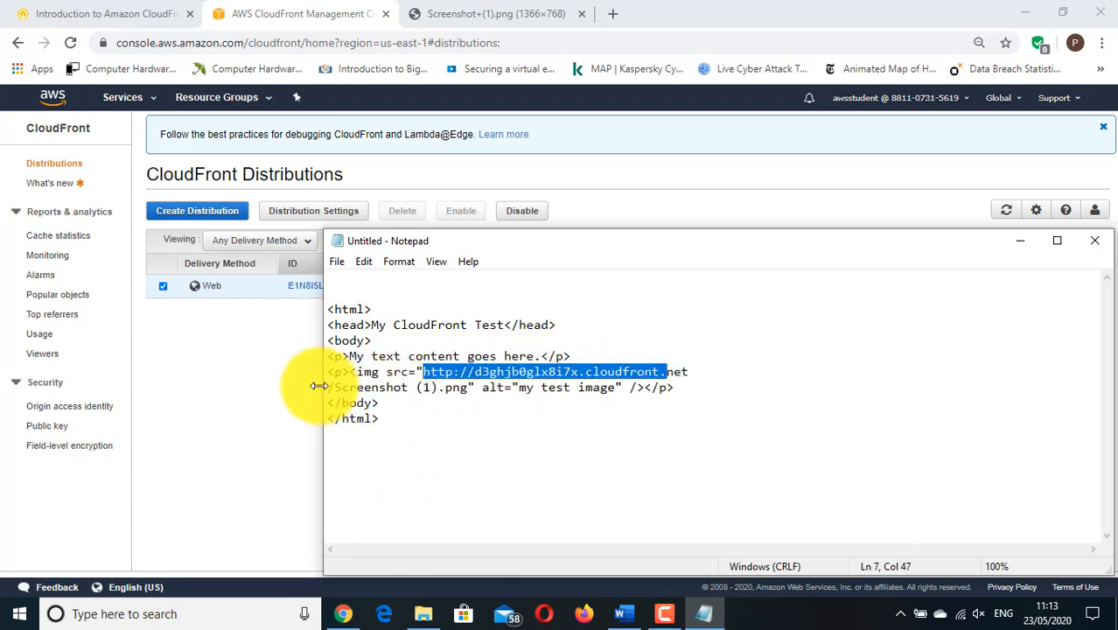
left_click_drag(335, 388, 462, 386)
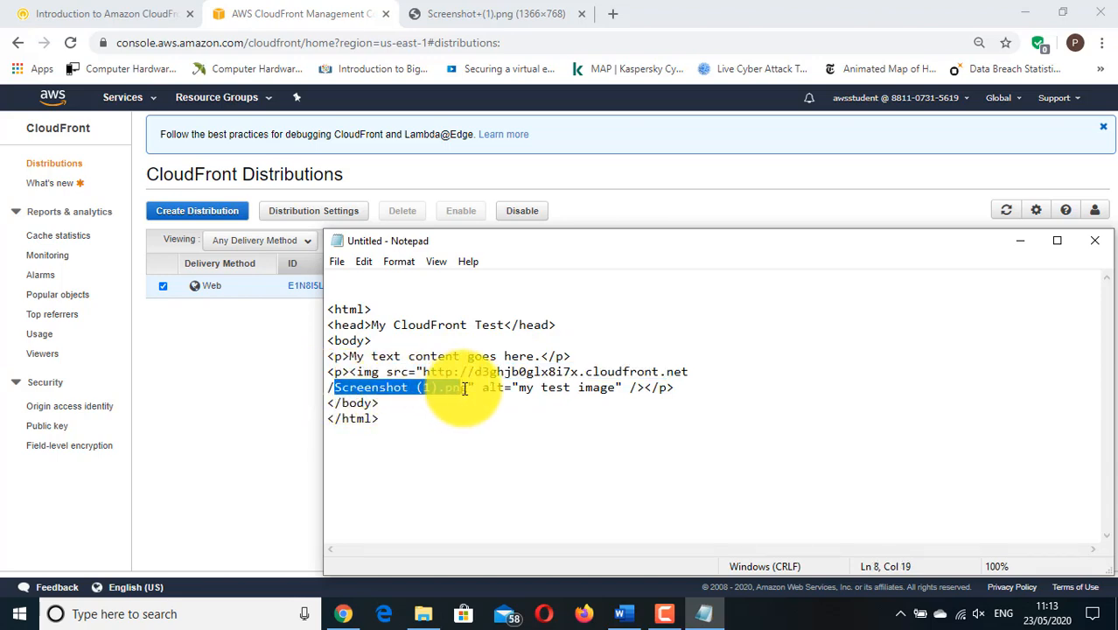
left_click(267, 17)
left_click(120, 11)
scroll(499, 324, "down", 1)
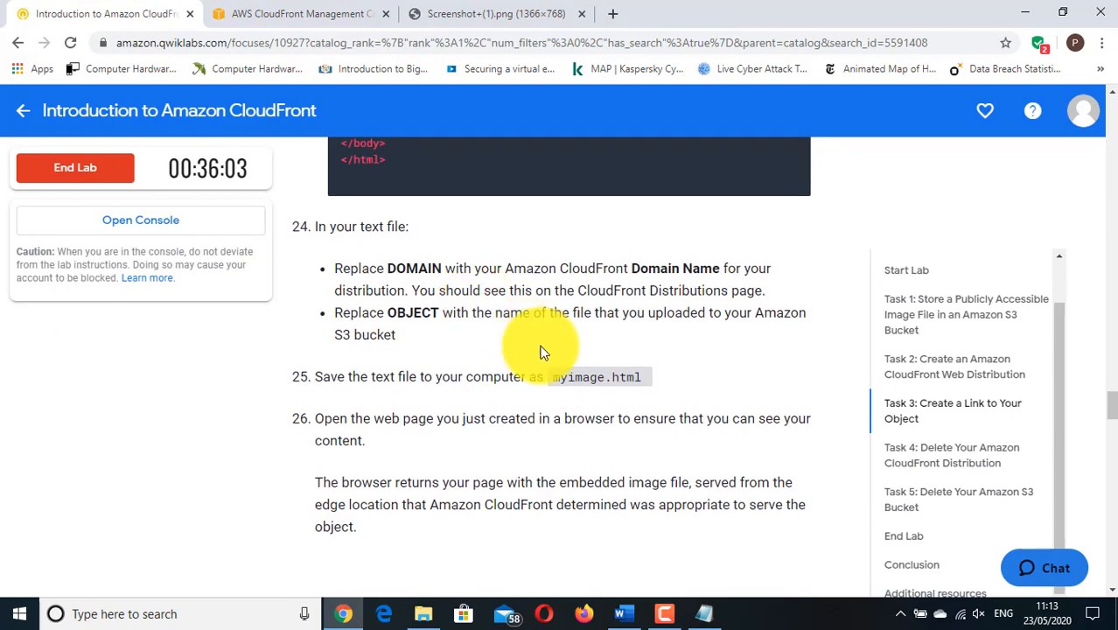
left_click(273, 13)
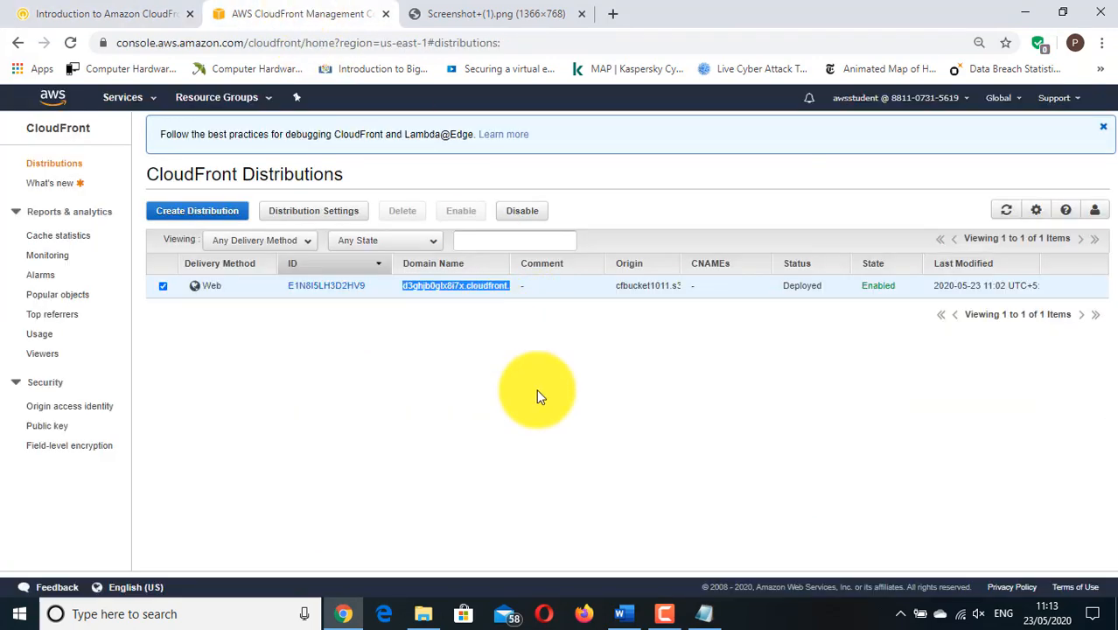
Save the Notepad document to the Desktop as myimage.html, replacing the existing file, and close Notepad
left_click(707, 619)
left_click(654, 448)
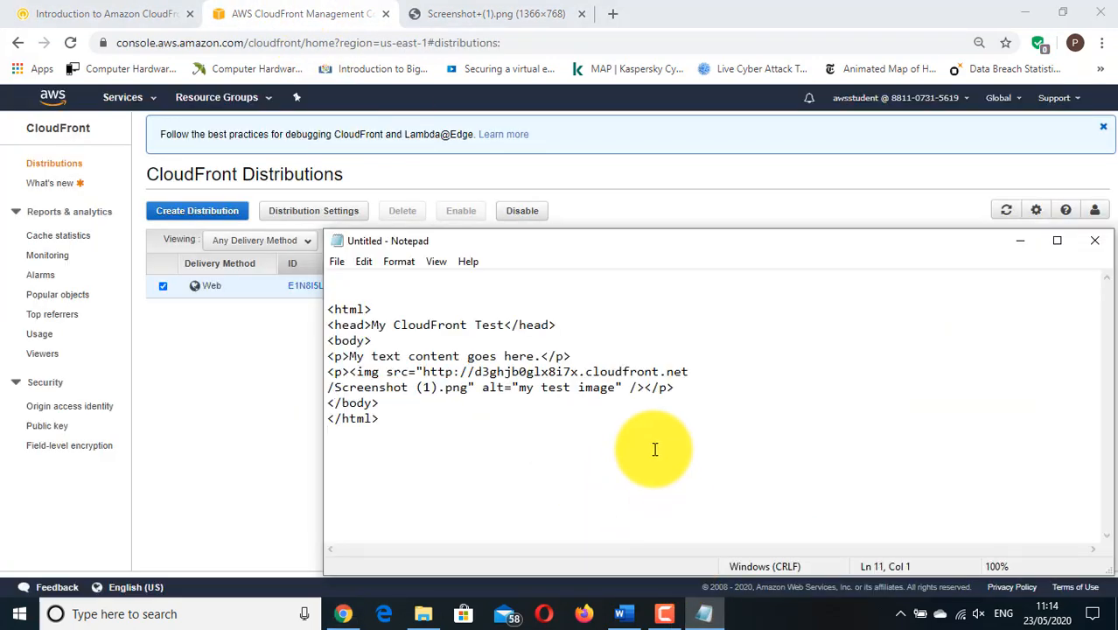
key("ctrl+s")
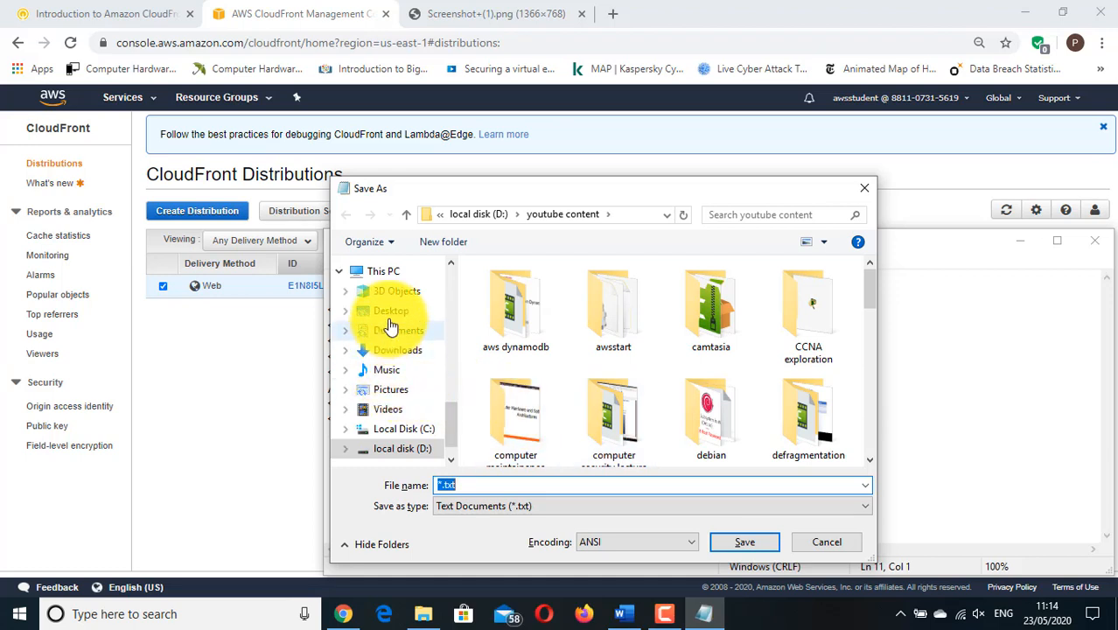
left_click(389, 311)
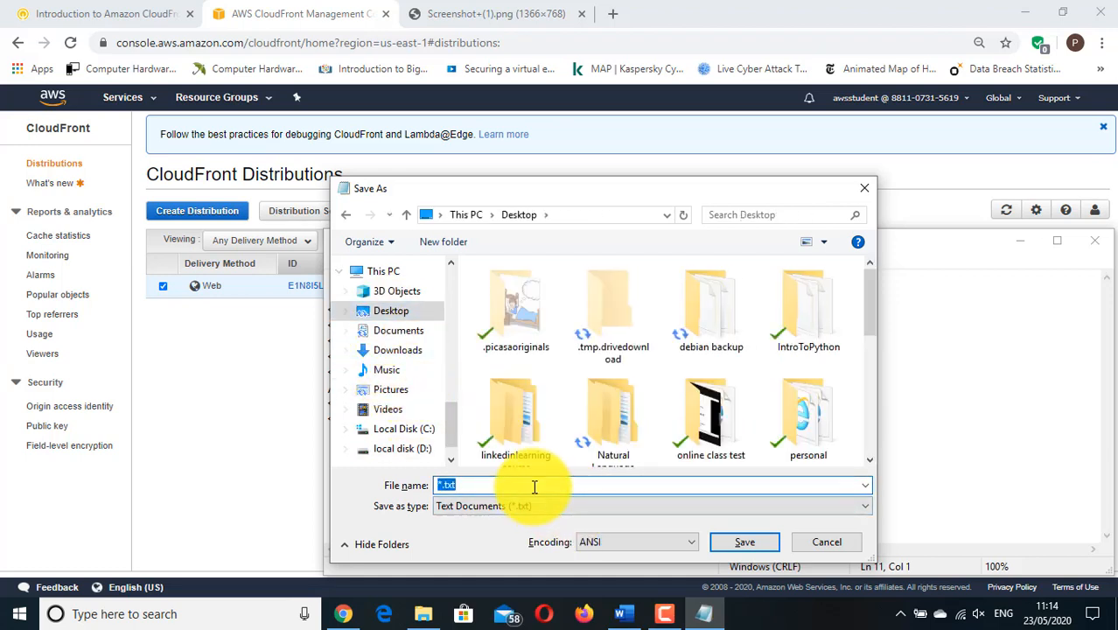
type("my")
key("Down")
key("Return")
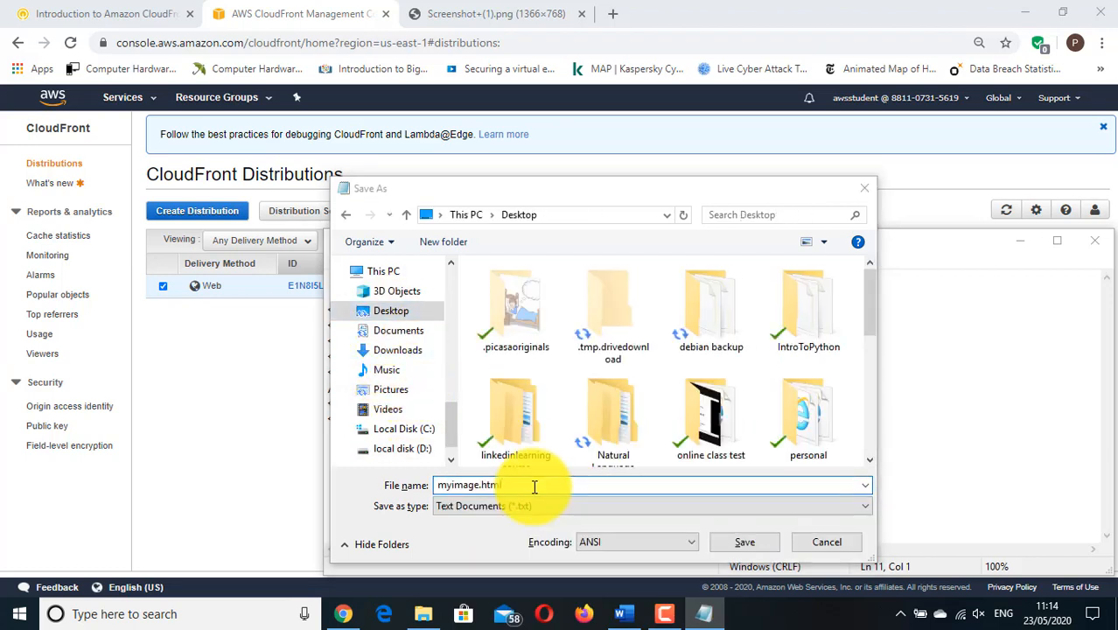
left_click(601, 306)
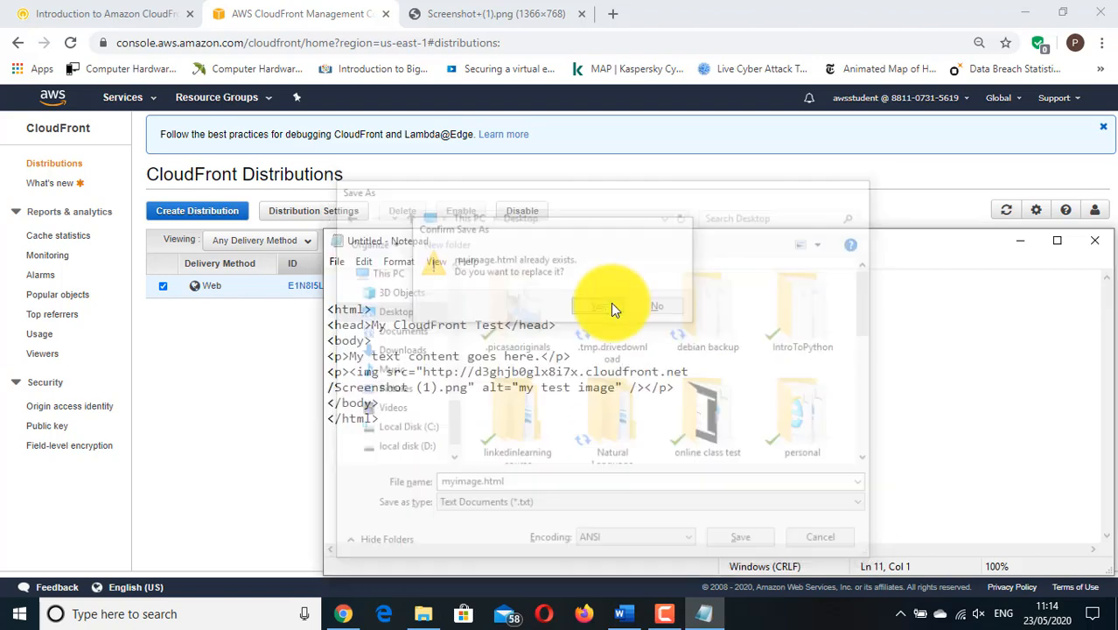
left_click_drag(625, 252, 430, 226)
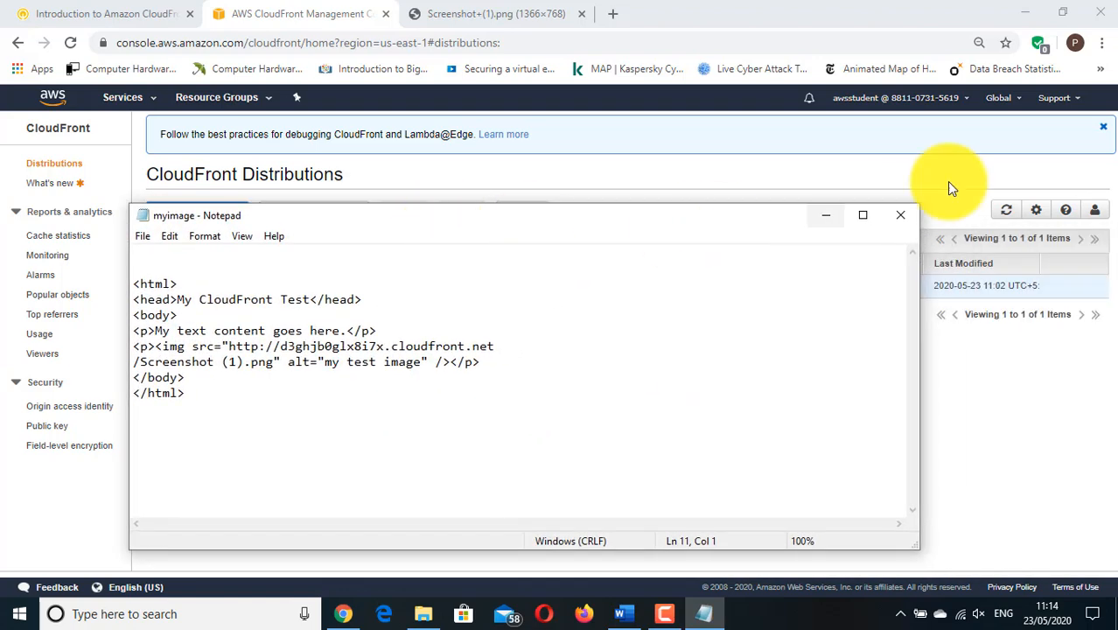
left_click(899, 215)
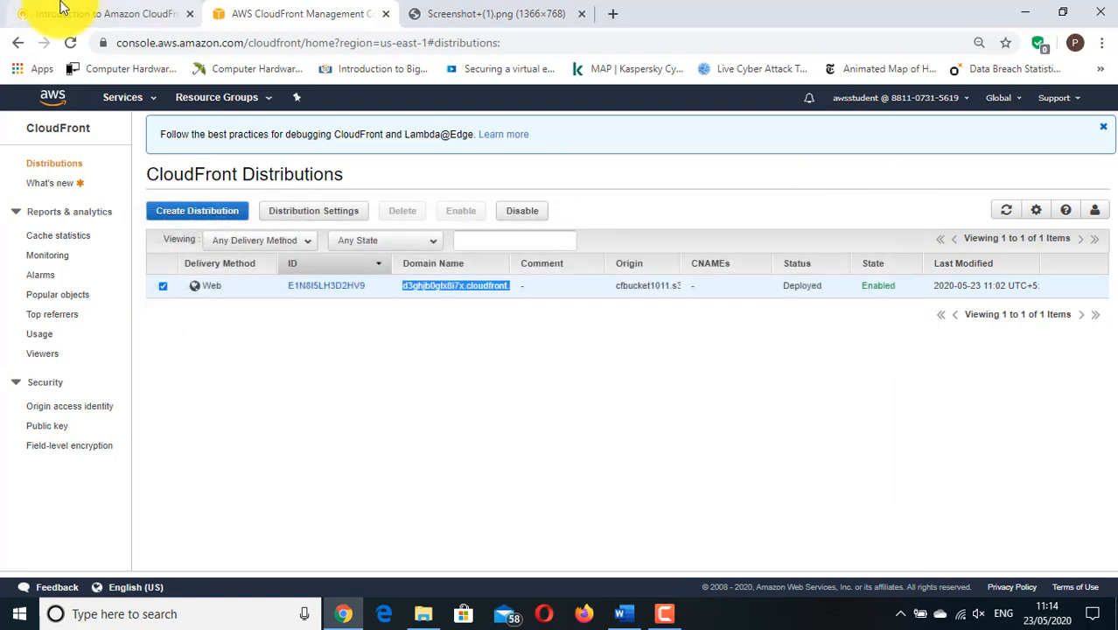
Check the lab guide's next instruction and open the Desktop file myimage from File Explorer in Google Chrome
left_click(100, 13)
scroll(391, 269, "down", 3)
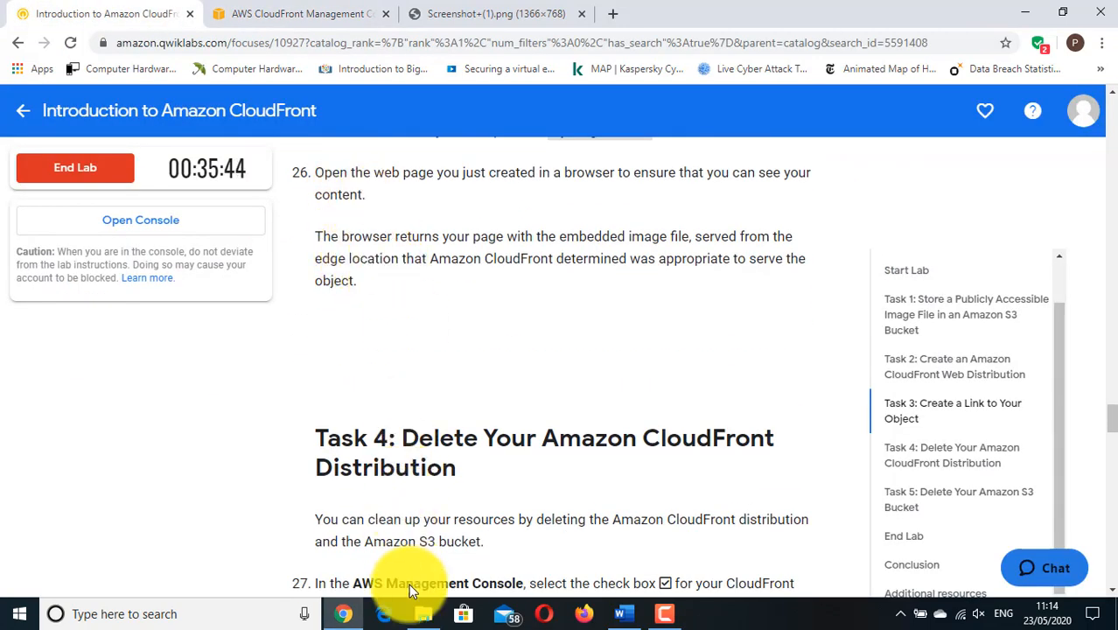
left_click(422, 613)
left_click(65, 416)
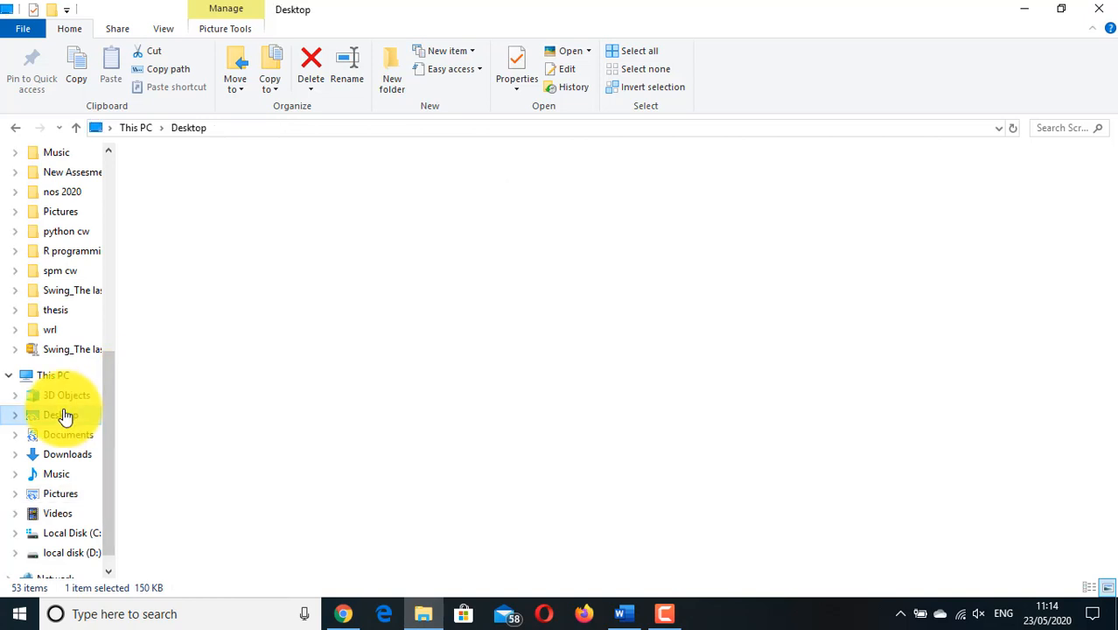
left_click(768, 422)
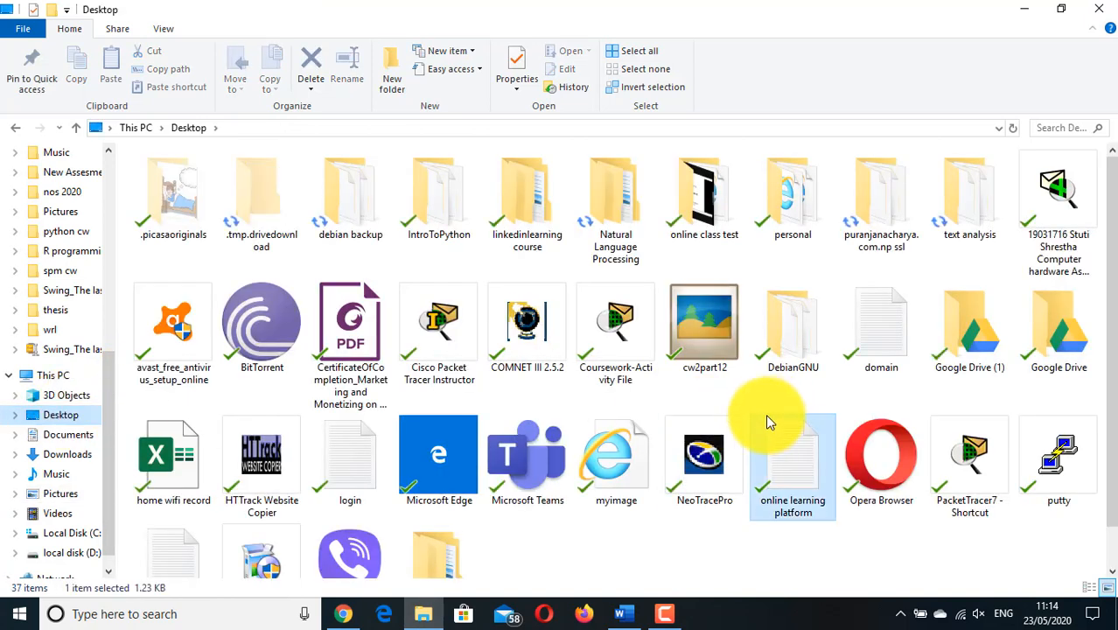
left_click(615, 444)
right_click(615, 444)
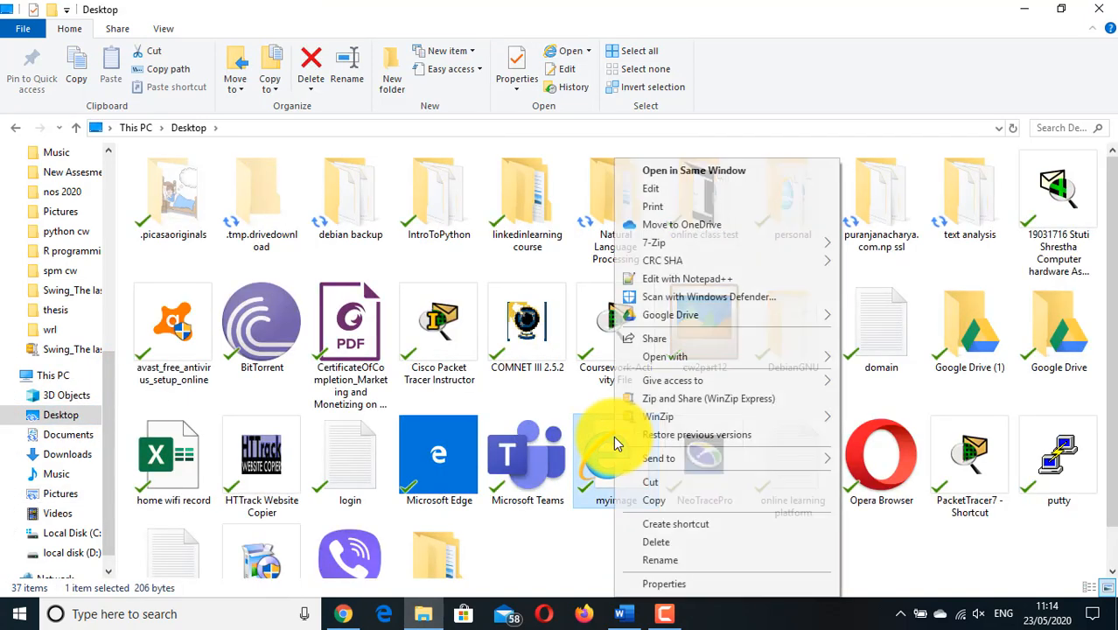
mouse_move(727, 358)
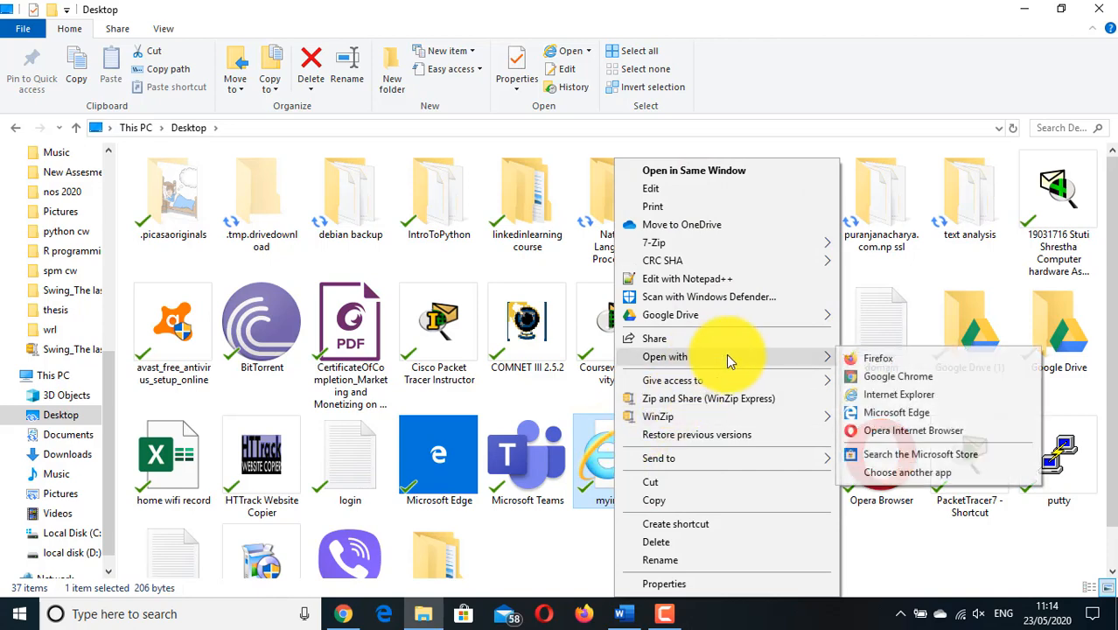
left_click(904, 379)
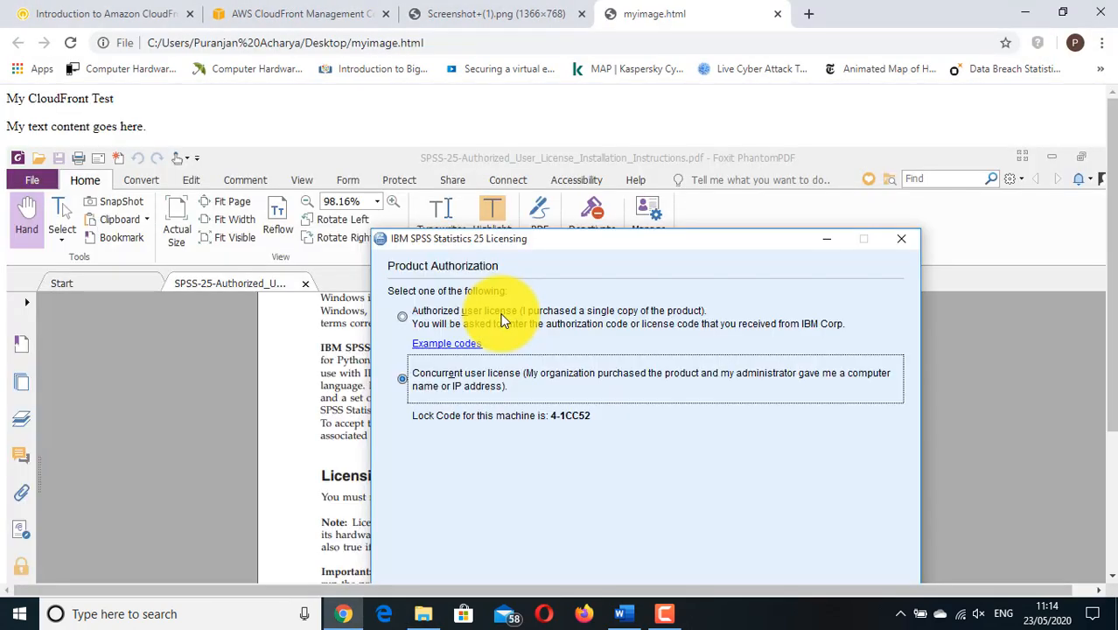
Examine the text and embedded image on the myimage.html page, comparing them with the result described in the lab guide
left_click_drag(3, 103, 130, 111)
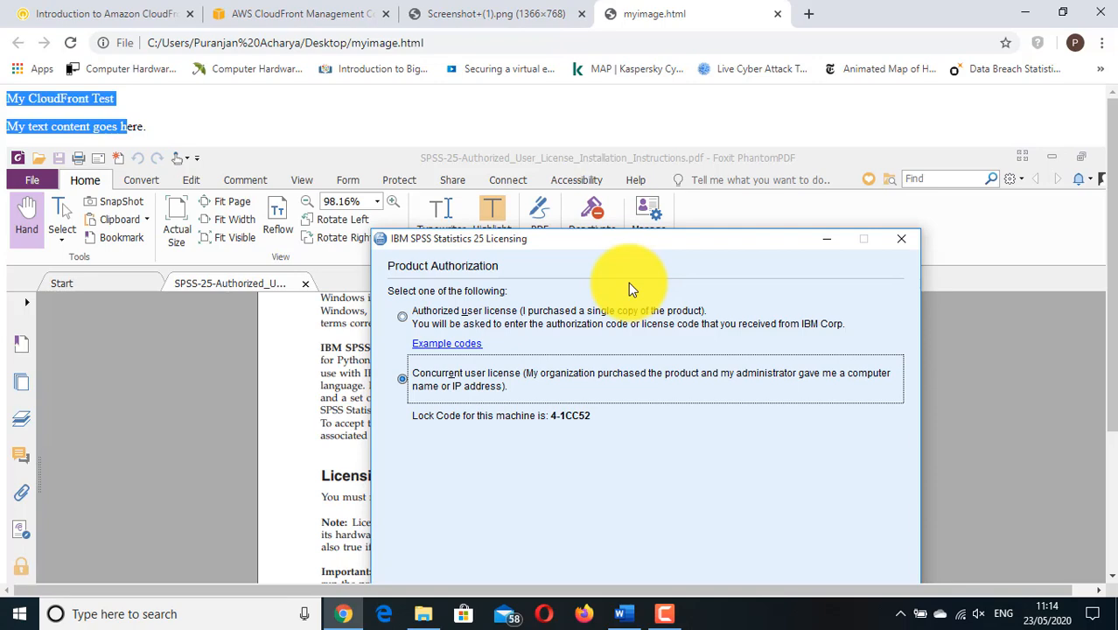
left_click(241, 21)
left_click(74, 10)
scroll(551, 394, "down", 2)
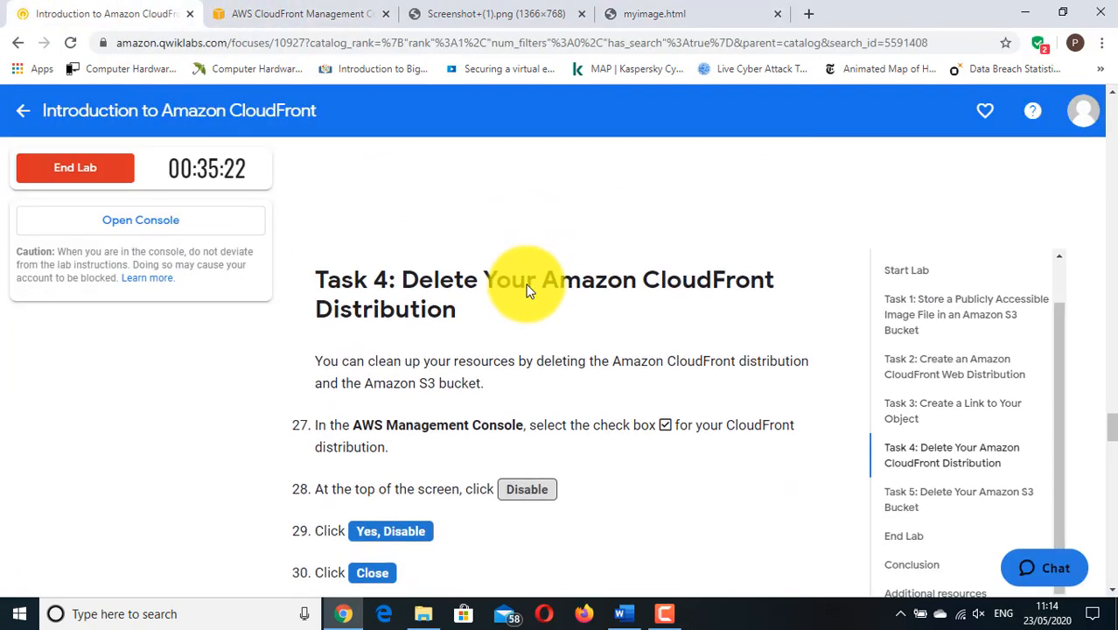
scroll(465, 284, "up", 2)
scroll(463, 282, "down", 1)
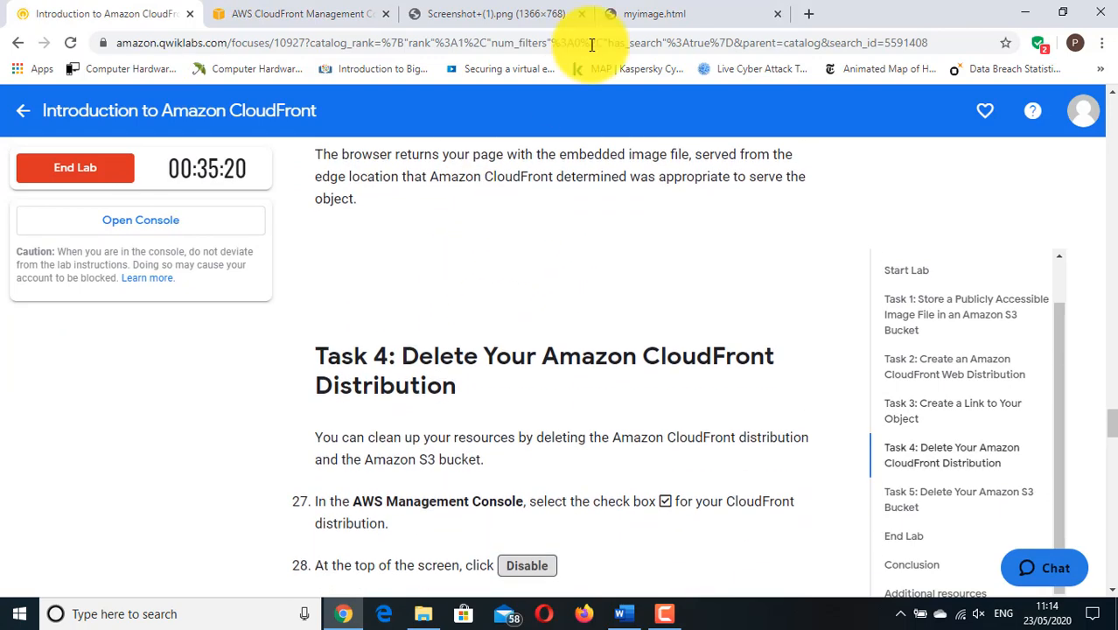
left_click(643, 10)
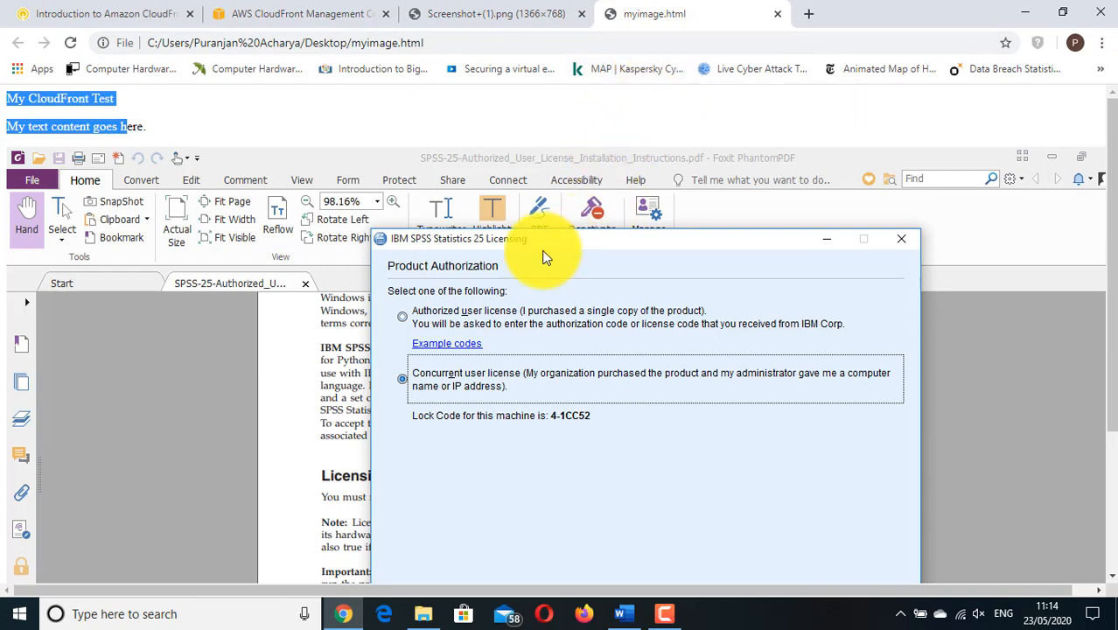
Follow Task 4 of the lab guide to disable the CloudFront distribution whose origin is cfbucket1011, and dismiss the confirmation
left_click(100, 12)
scroll(486, 262, "down", 1)
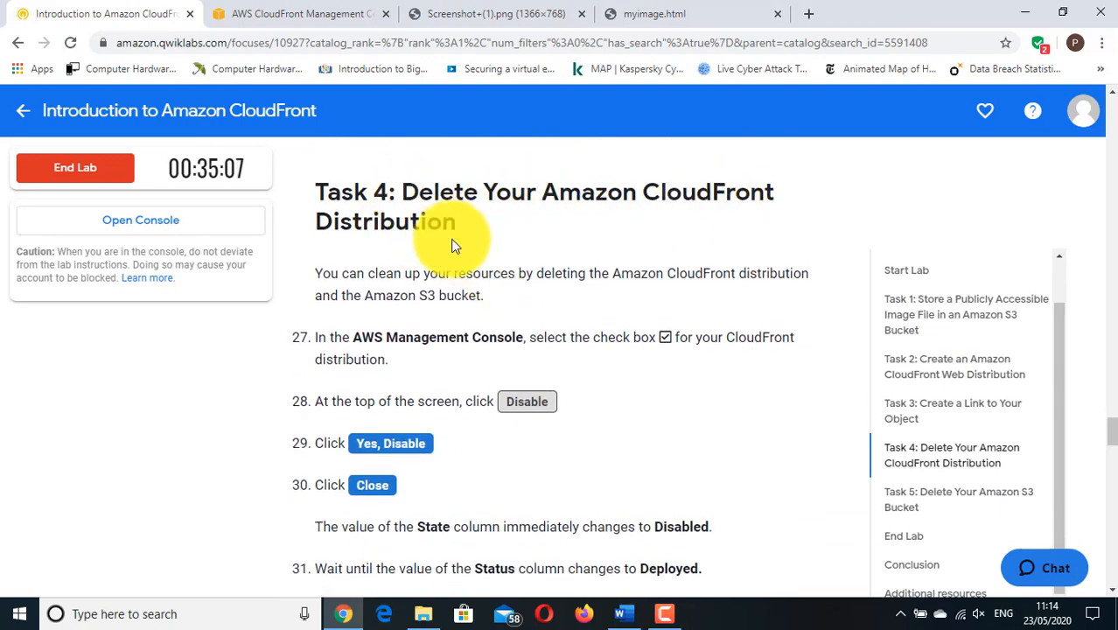
left_click(280, 13)
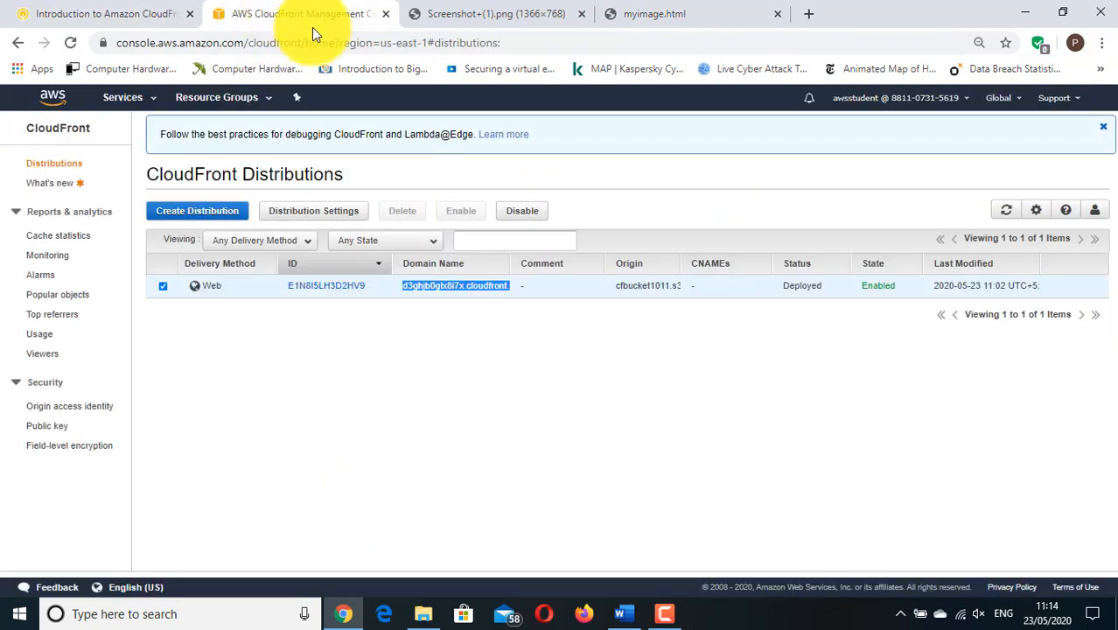
left_click(163, 288)
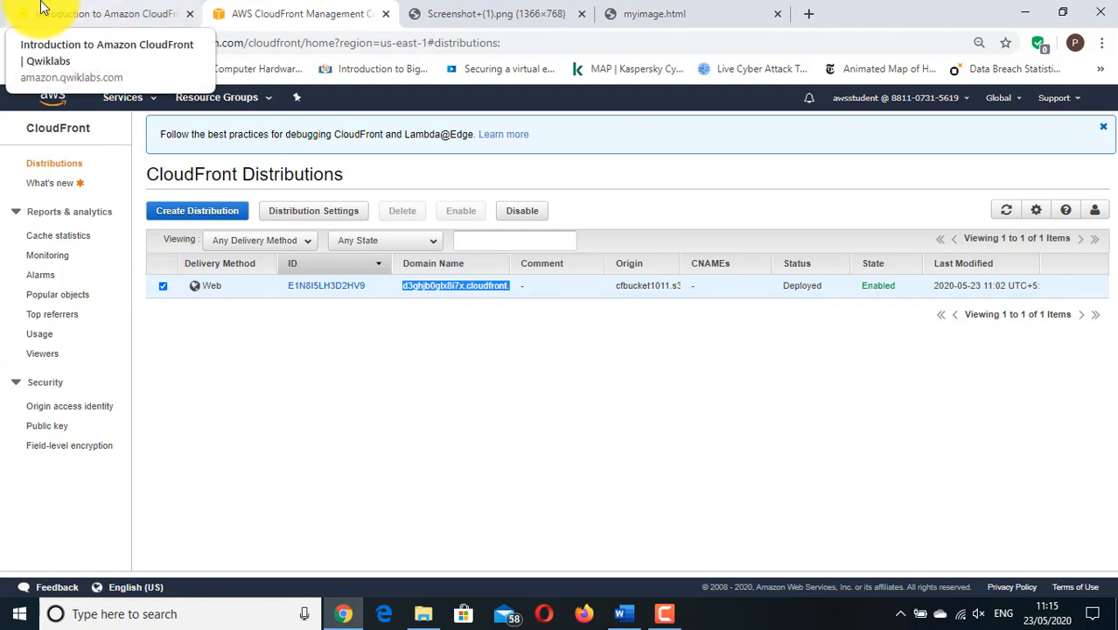
left_click(42, 7)
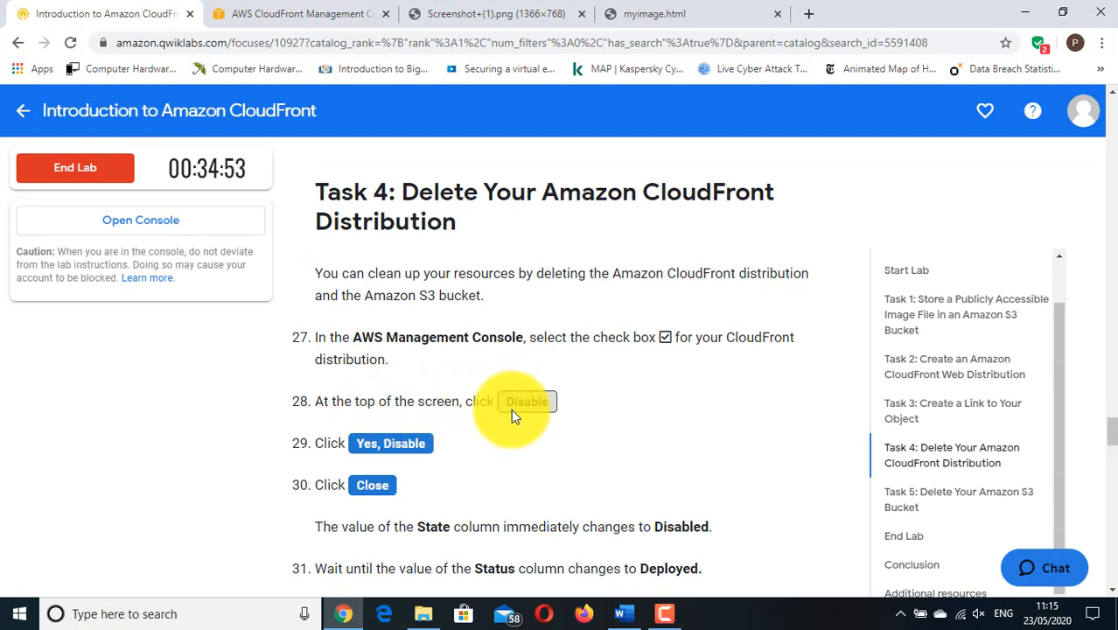
left_click(346, 9)
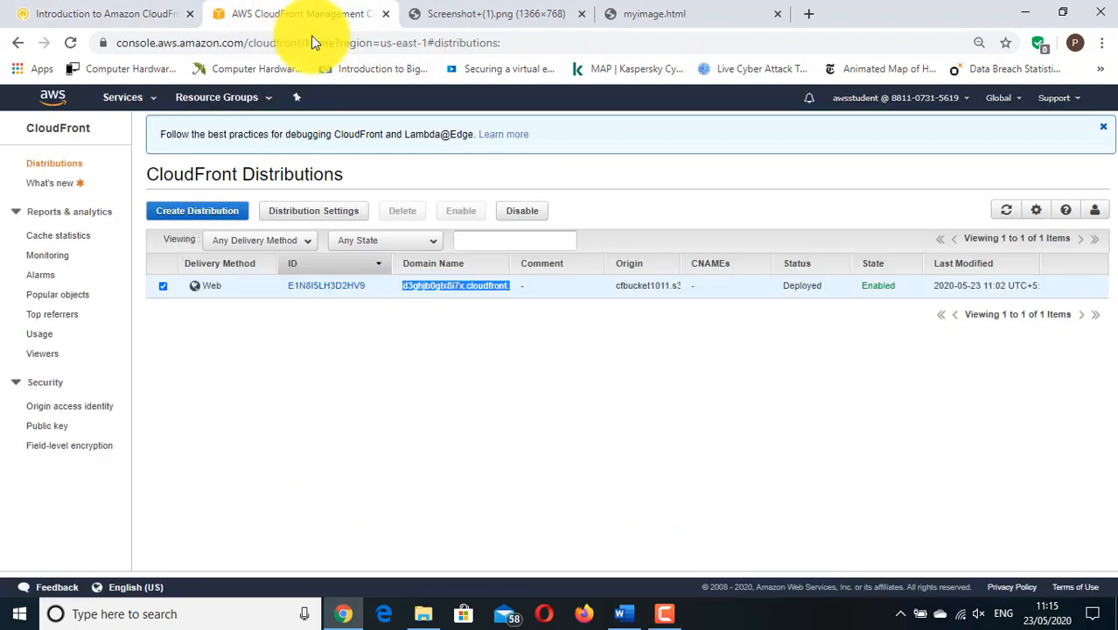
left_click(512, 214)
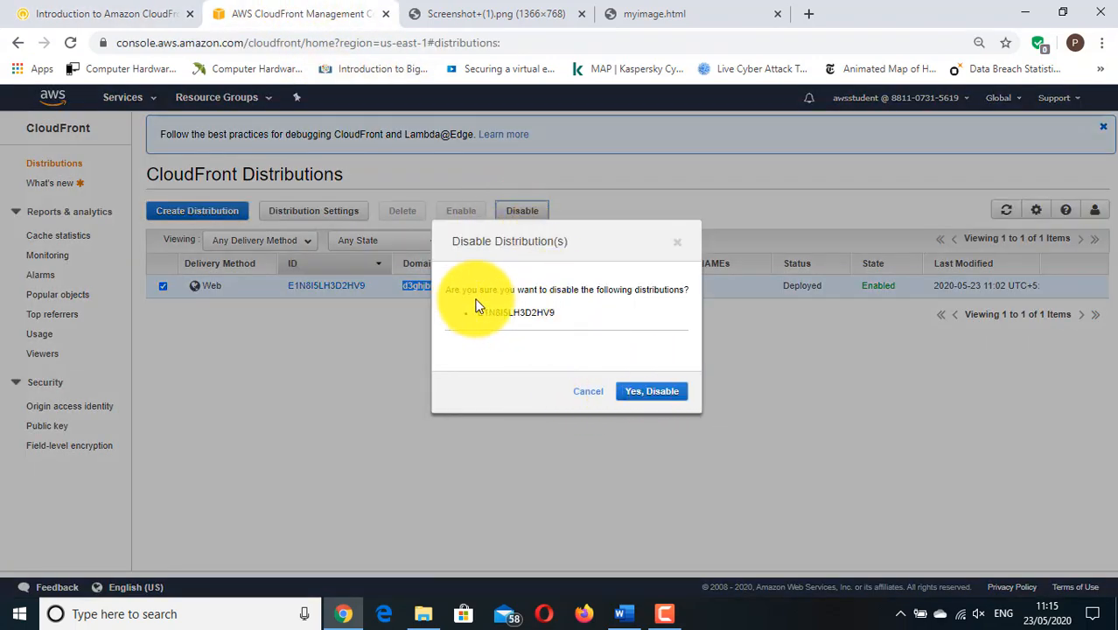
left_click(663, 393)
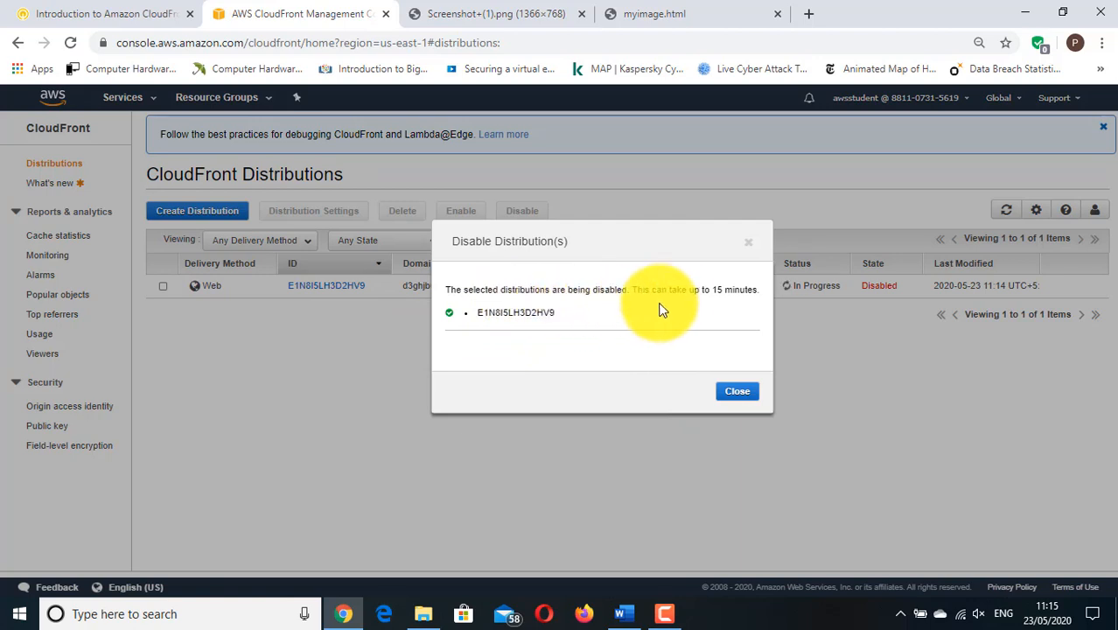
left_click(736, 391)
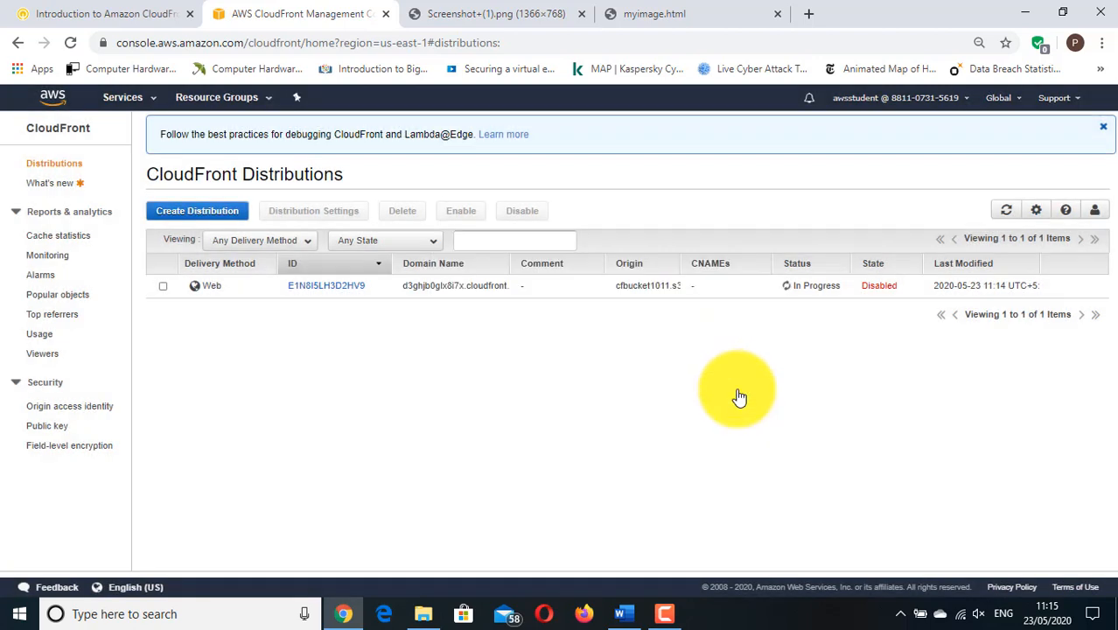
Check the guide's instructions for deleting the distribution, then check the distribution's status and the image on the myimage.html page
left_click(53, 7)
scroll(638, 392, "down", 3)
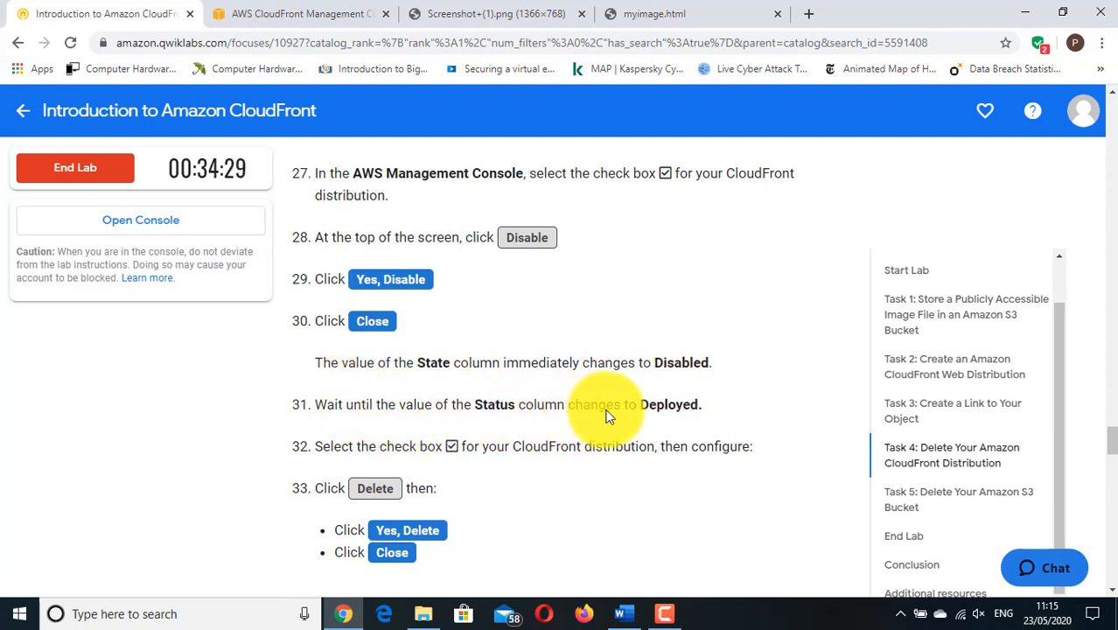
left_click(316, 13)
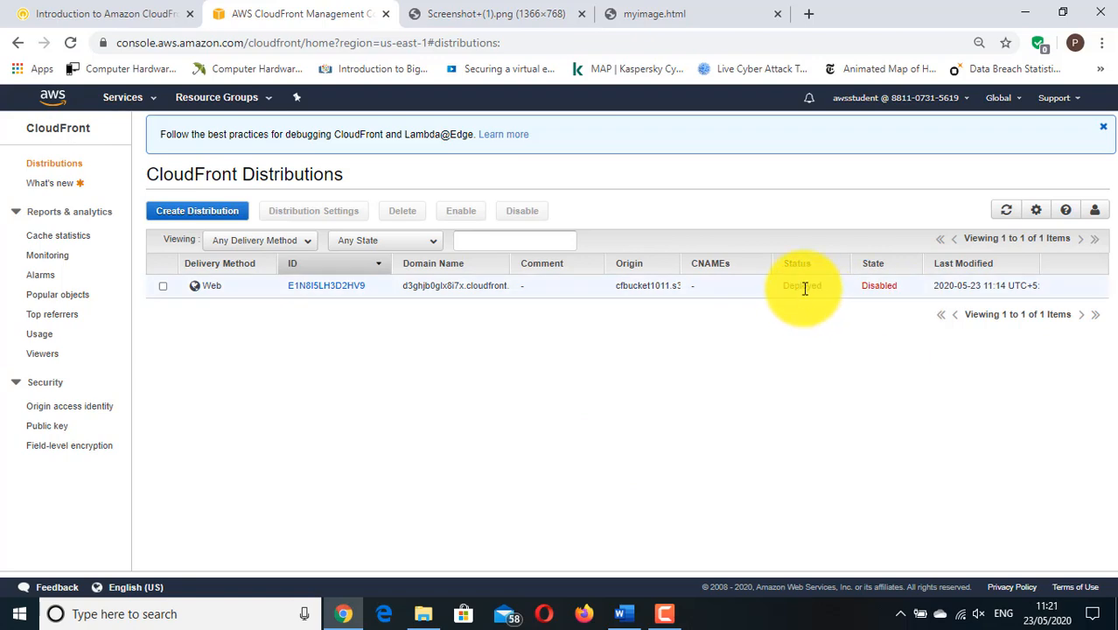
left_click(685, 7)
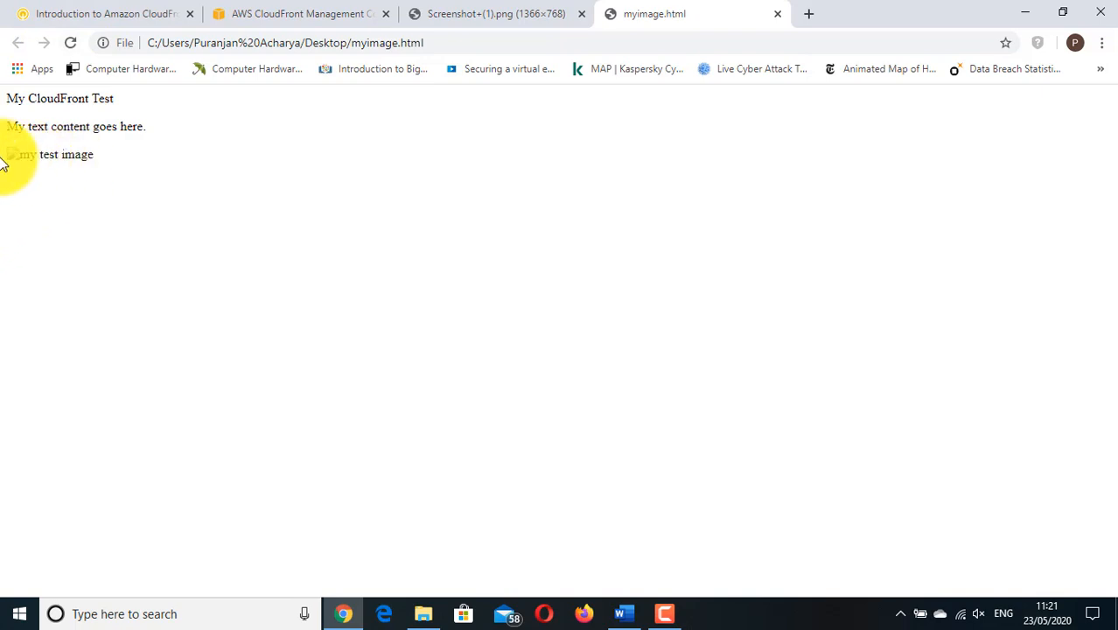
left_click(279, 11)
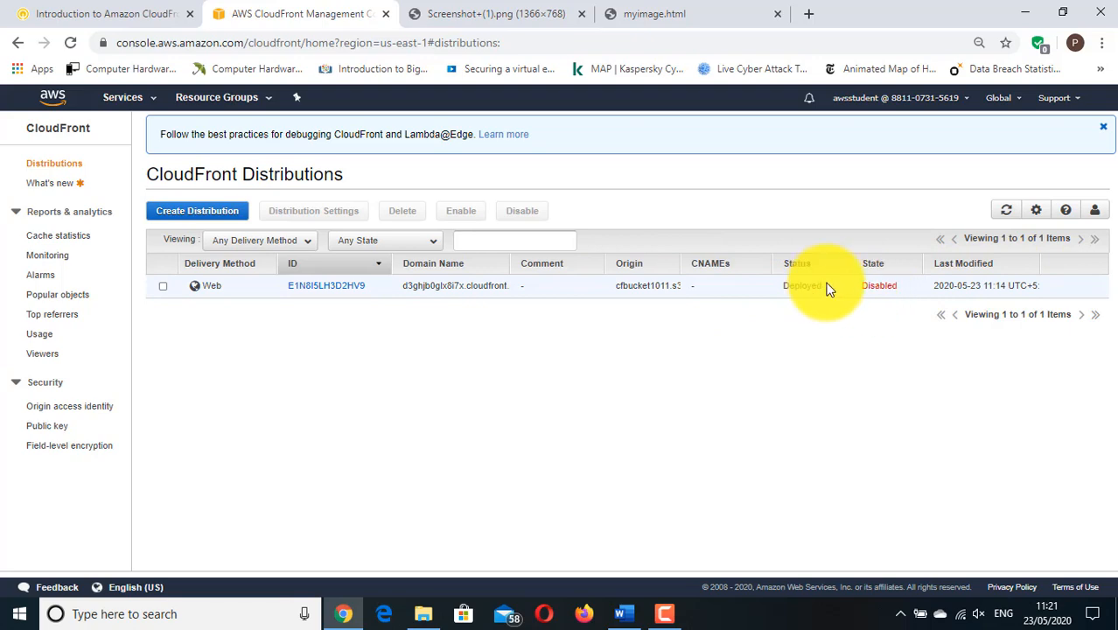
Delete the disabled CloudFront distribution for cfbucket1011 and confirm the deletion
left_click(162, 285)
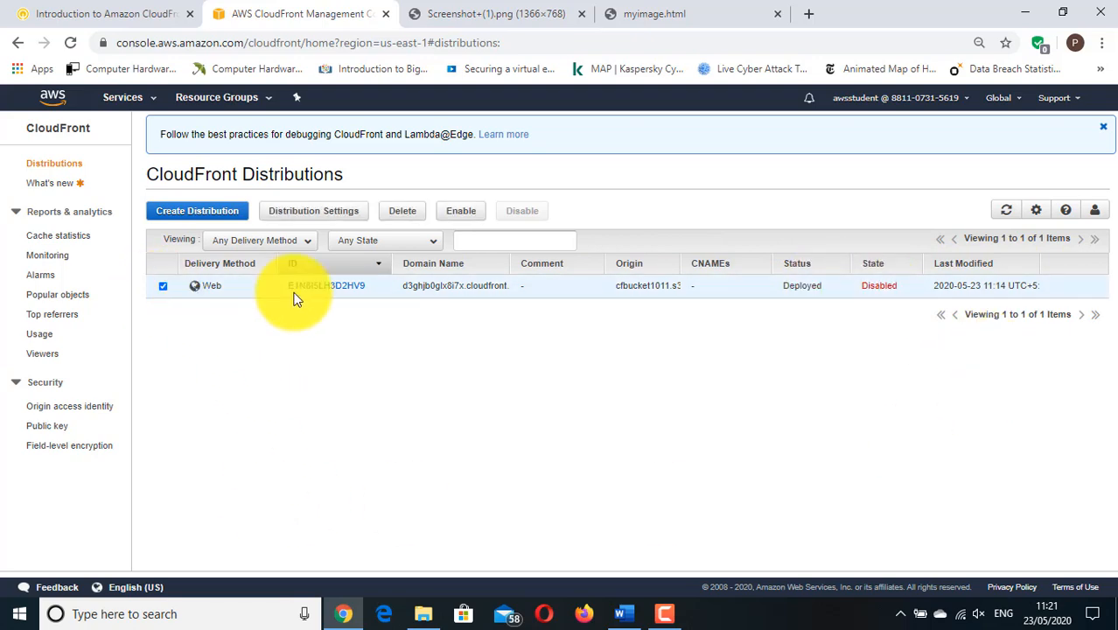
left_click(401, 214)
left_click(647, 394)
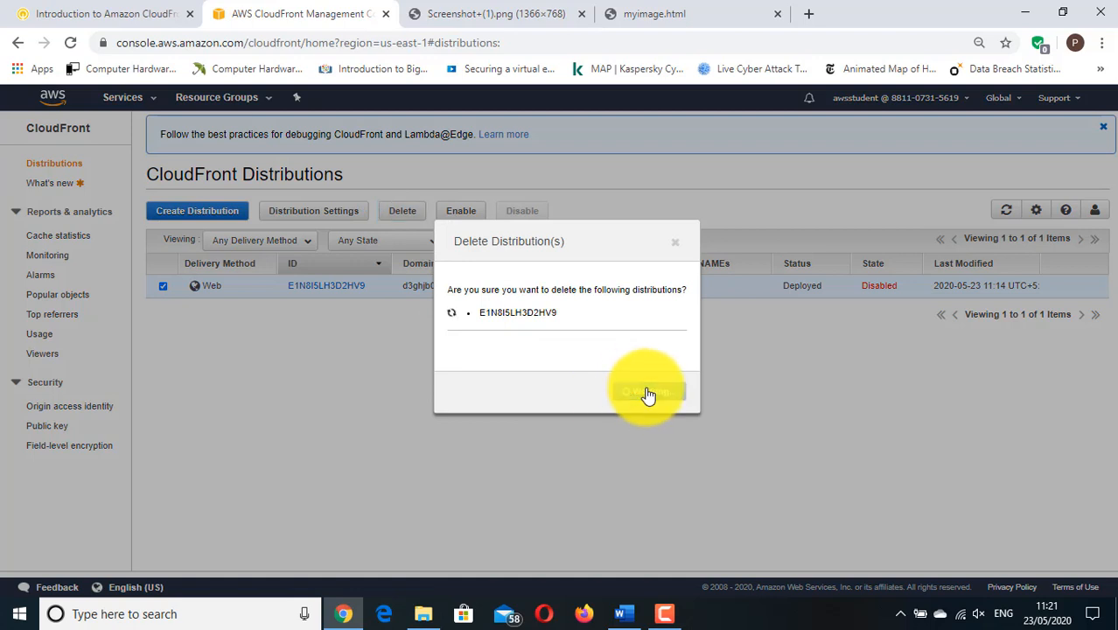
left_click(608, 393)
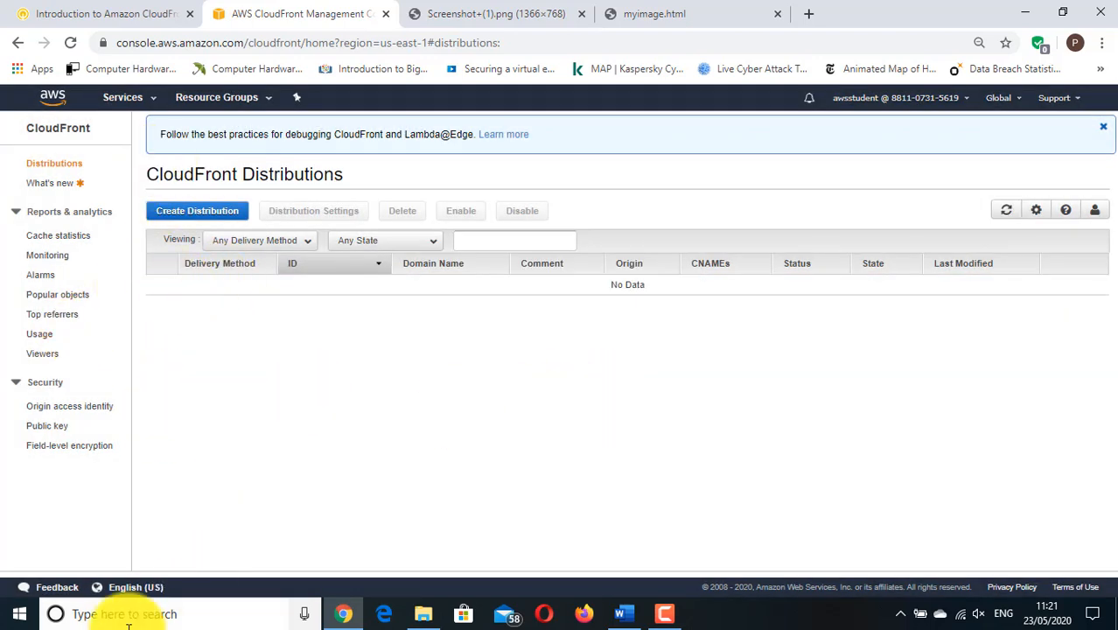
Go to the S3 service and delete the object Screenshot (1).png from the cfbucket1011 bucket
left_click(129, 100)
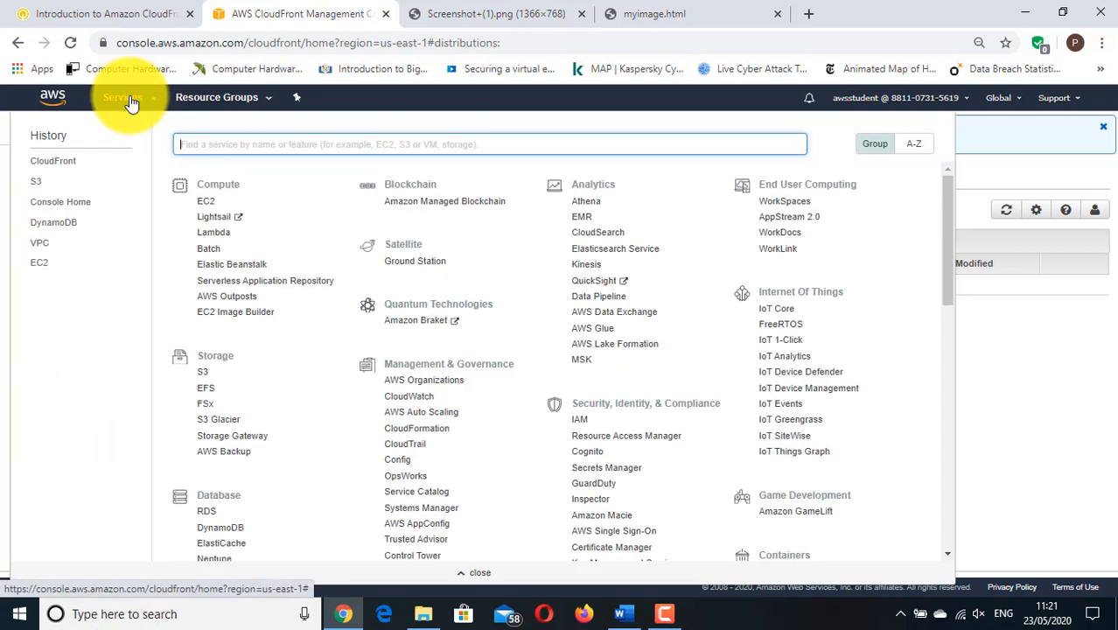
left_click(202, 382)
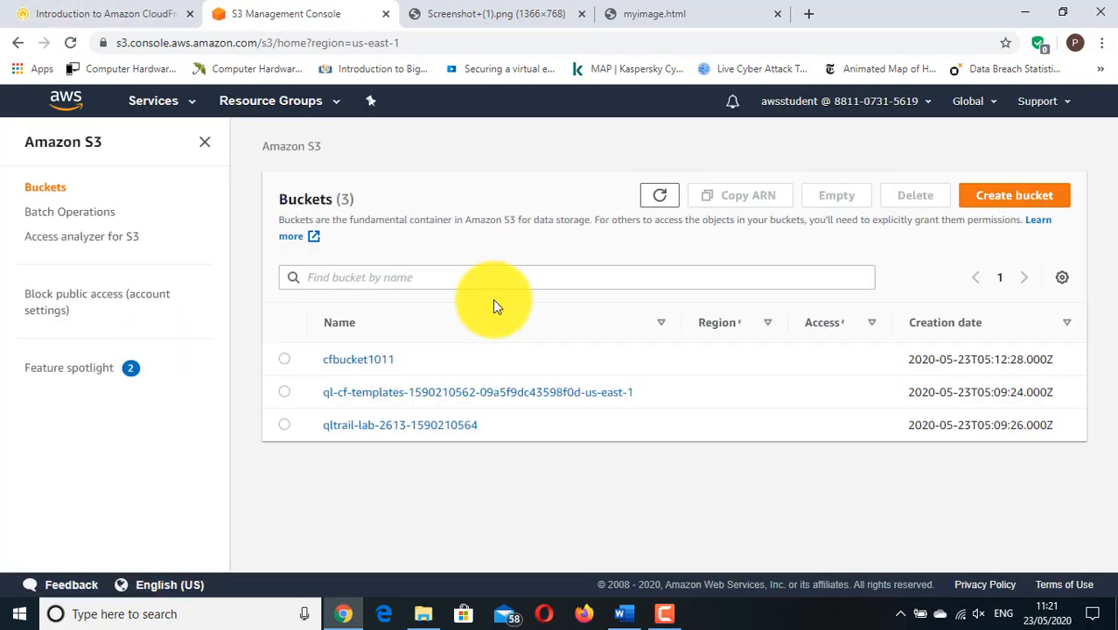
left_click(357, 366)
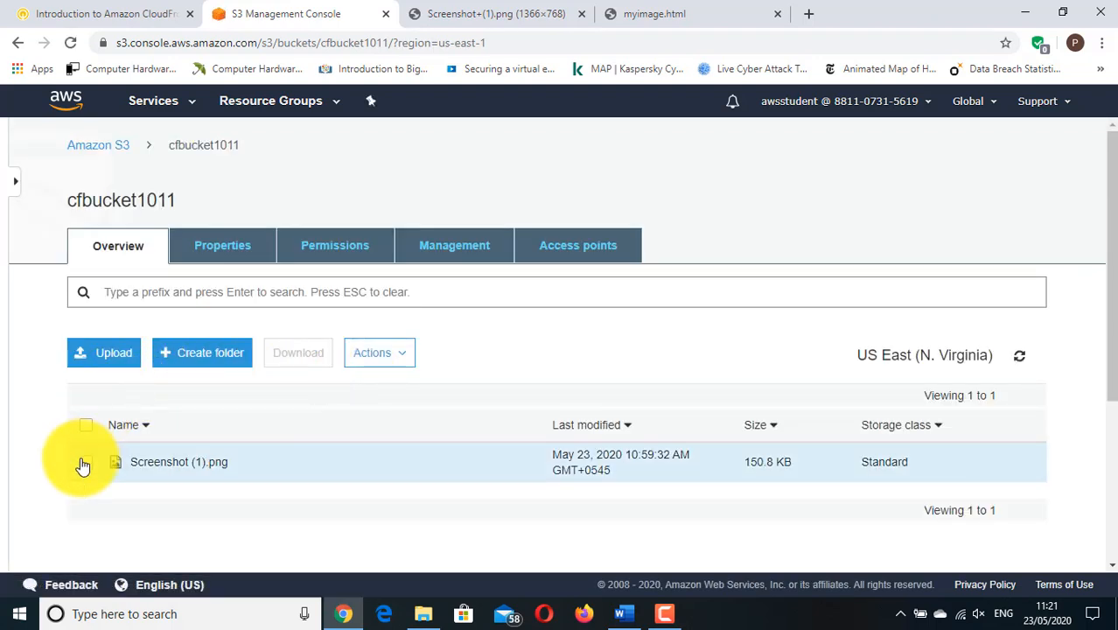
left_click(84, 462)
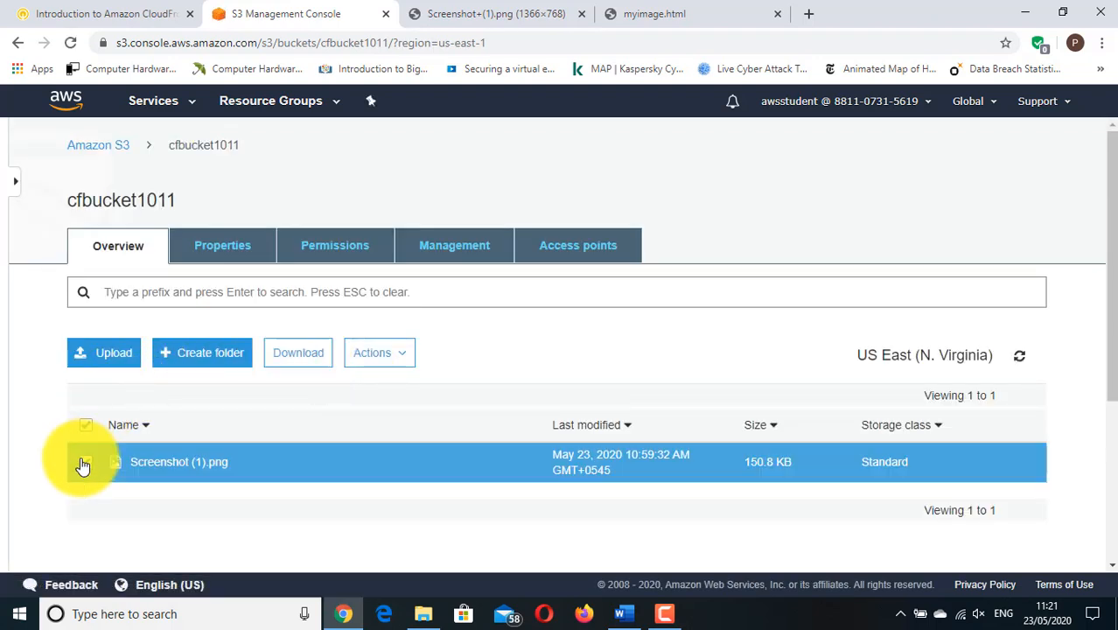
left_click(398, 354)
scroll(394, 420, "down", 3)
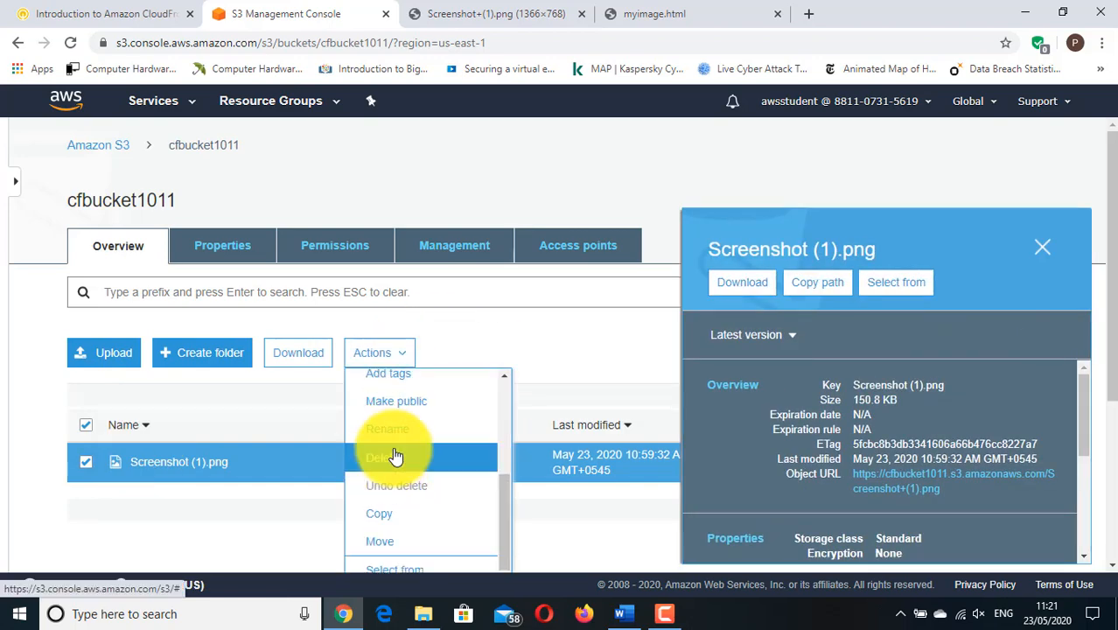
left_click(396, 455)
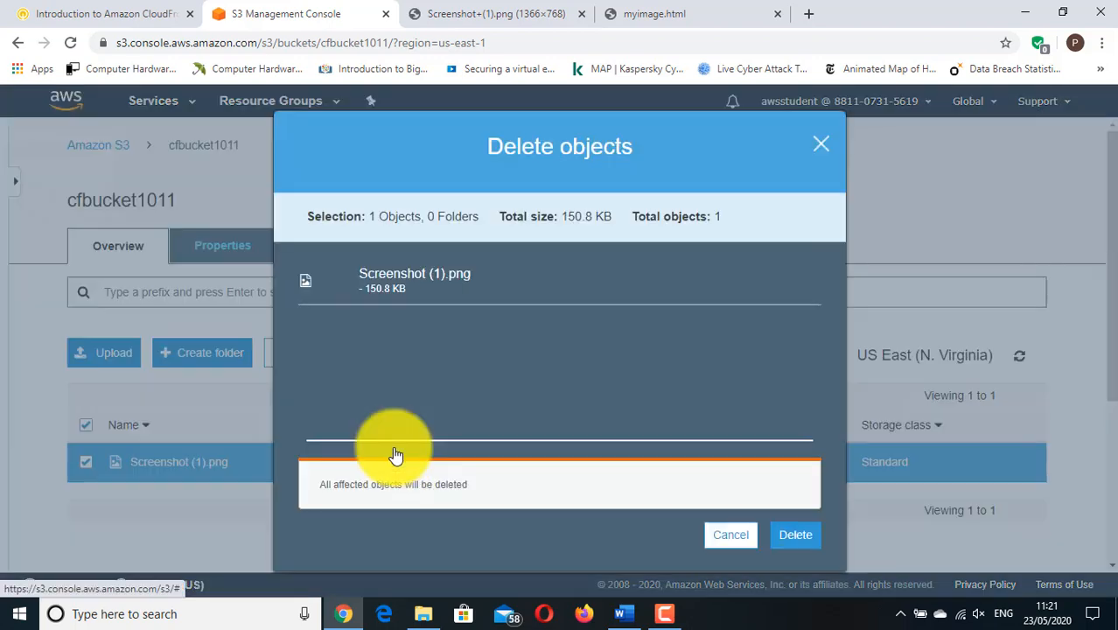
left_click(798, 534)
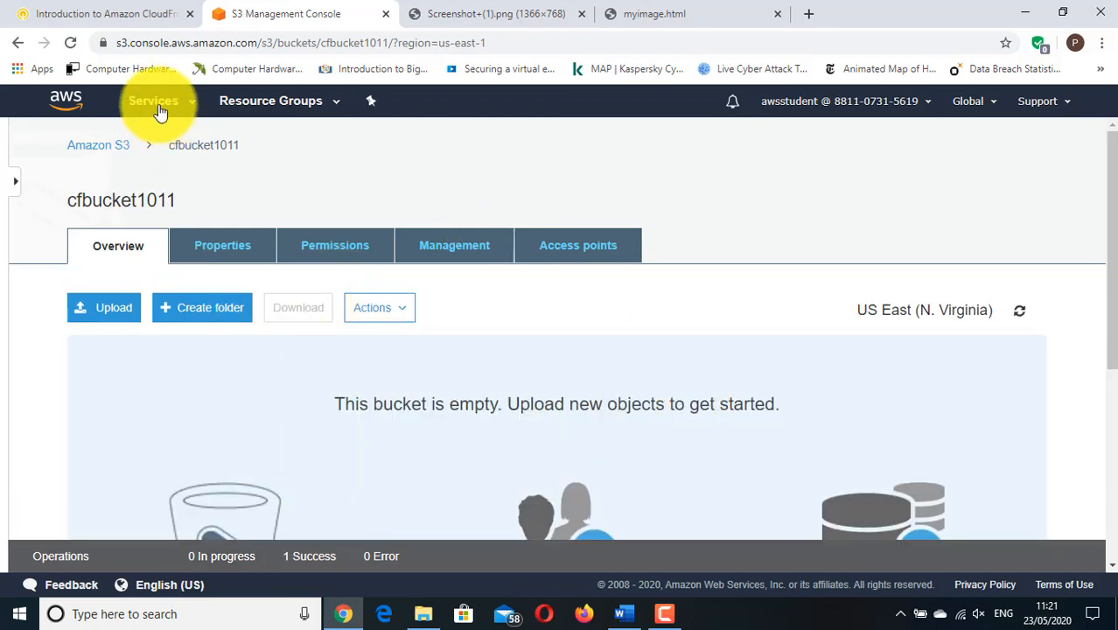
Delete the emptied S3 bucket, confirming with the name cfbucket1011, and dismiss the notification
left_click(117, 154)
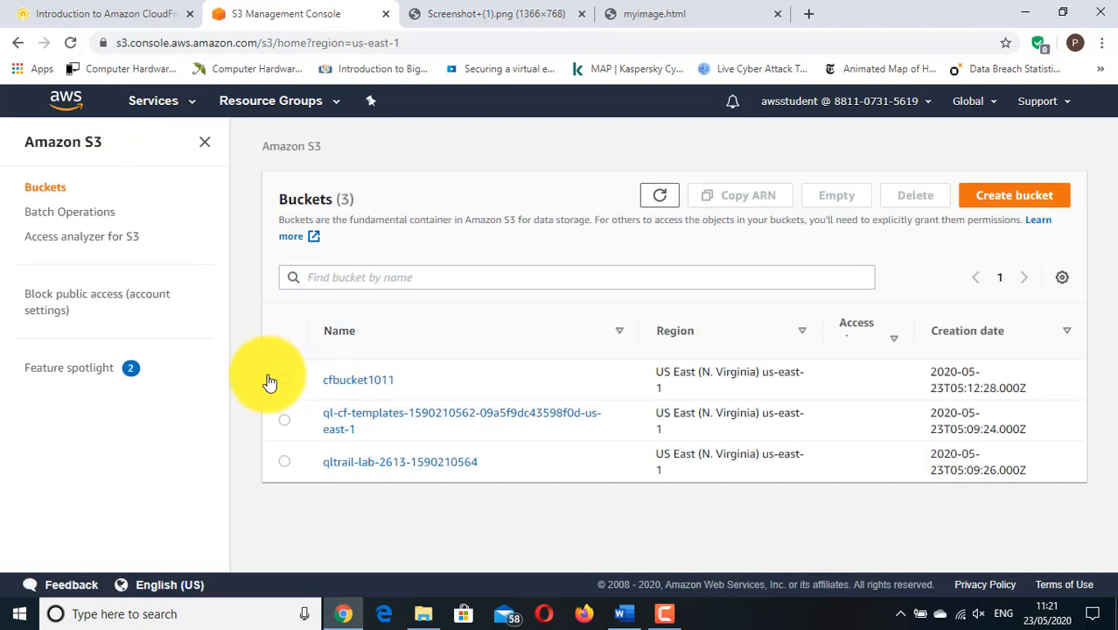
left_click(286, 362)
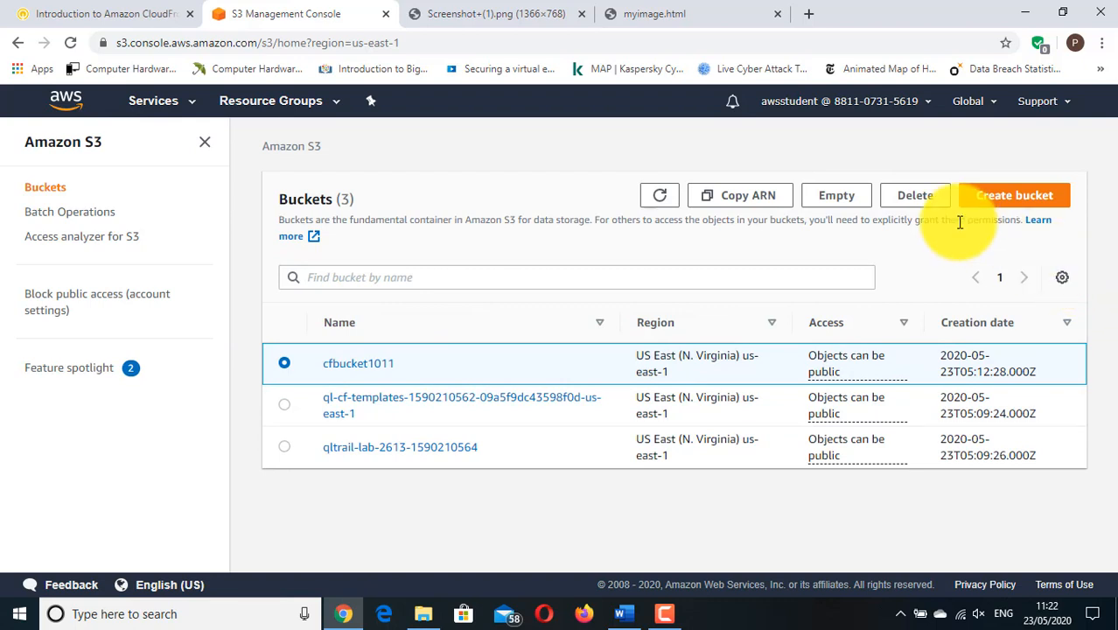
left_click(915, 202)
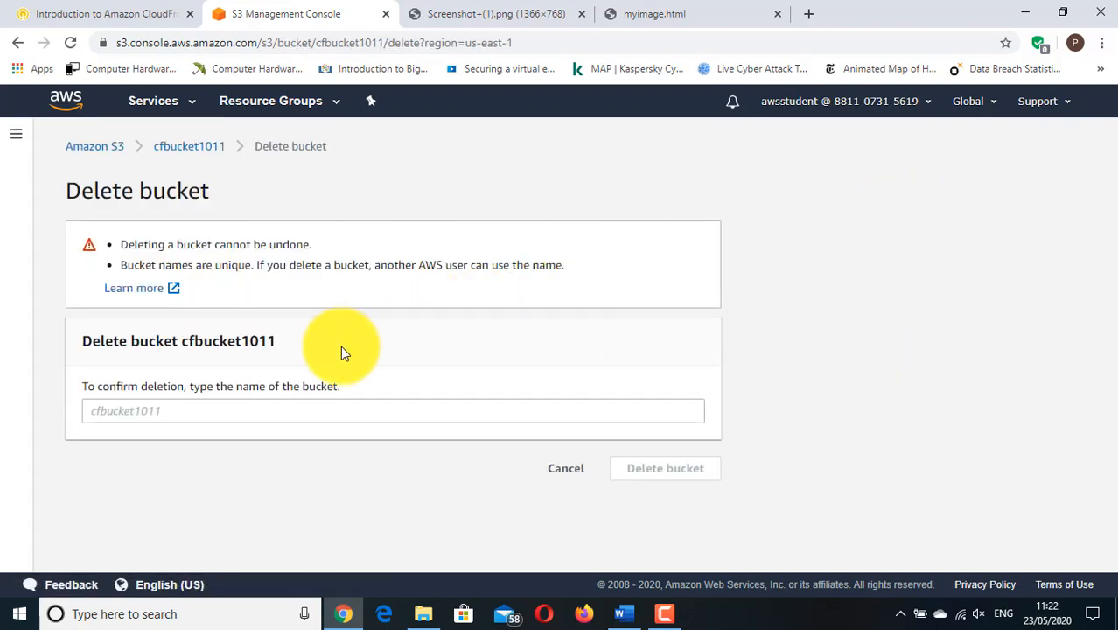
left_click(215, 411)
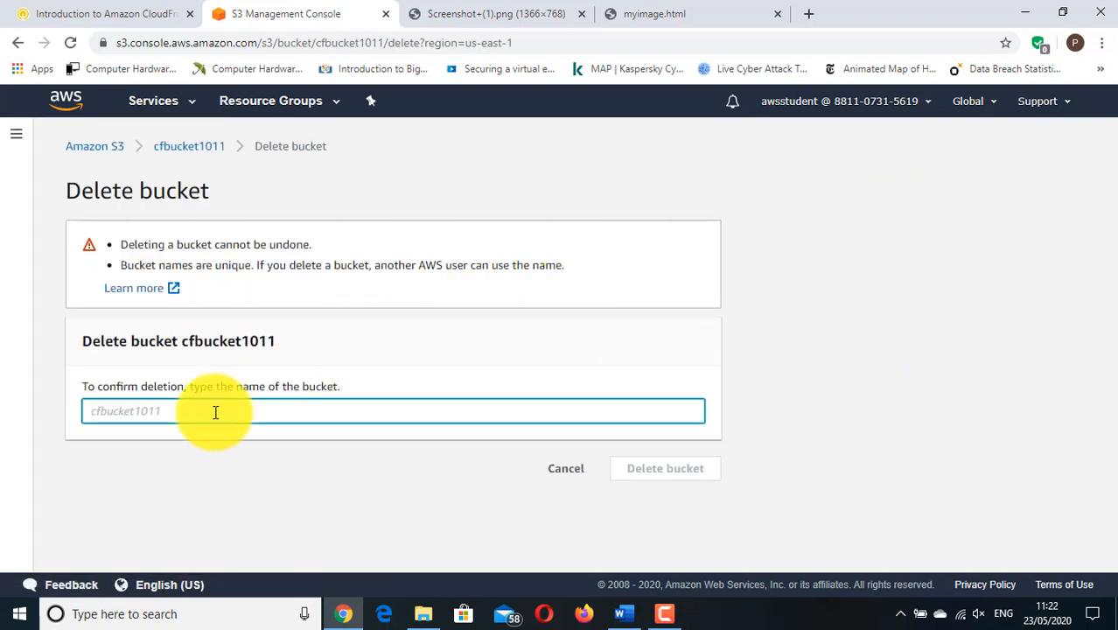
type("cfb")
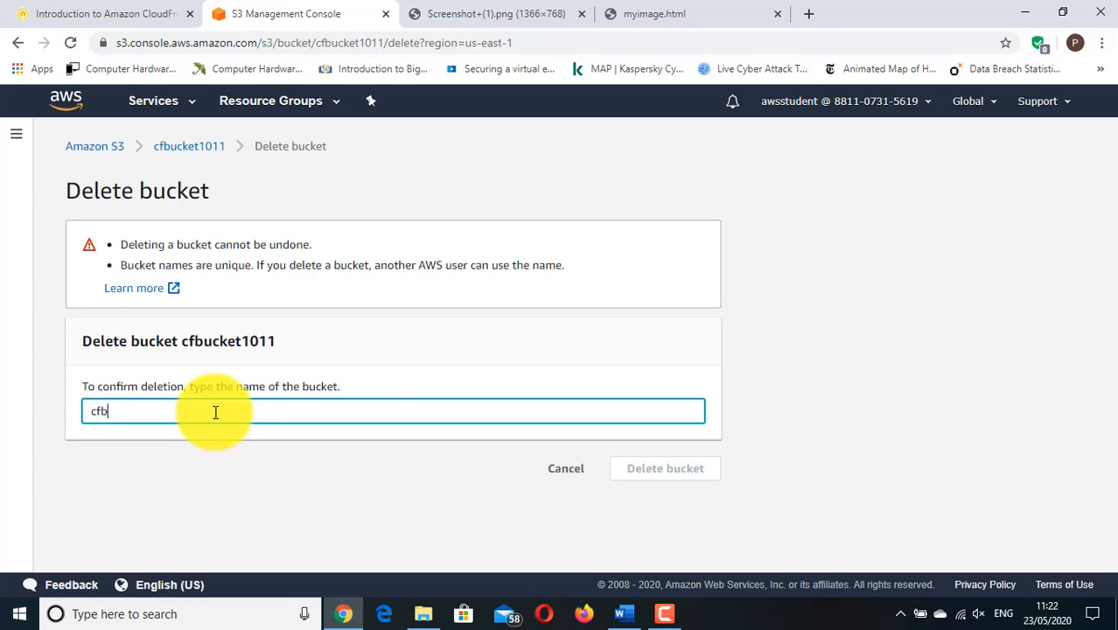
type("ucket1011")
left_click(691, 469)
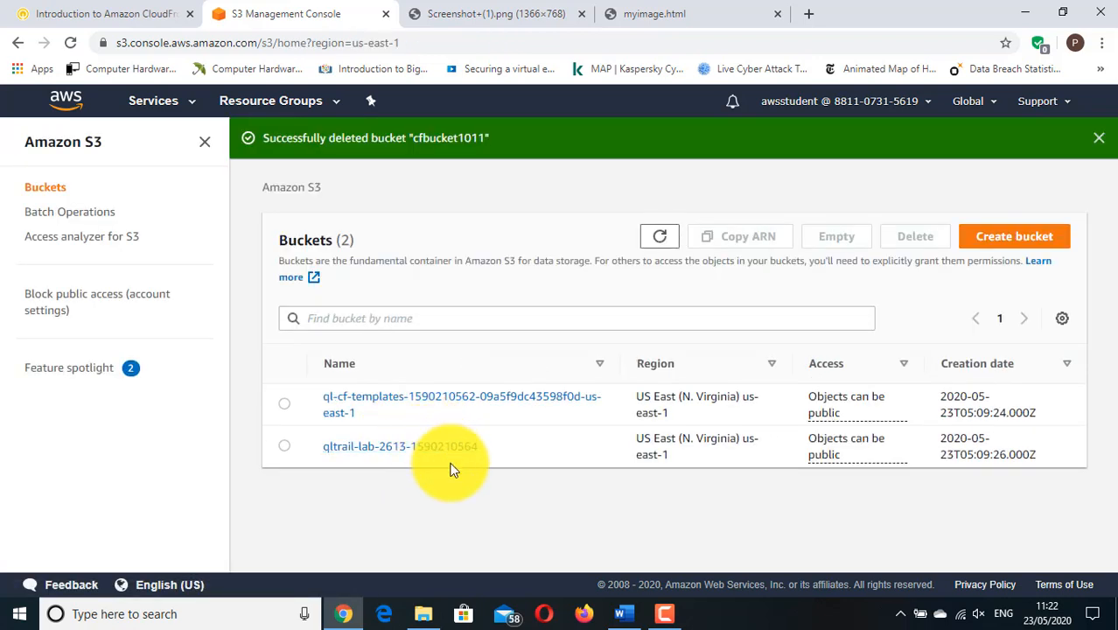
left_click(1099, 140)
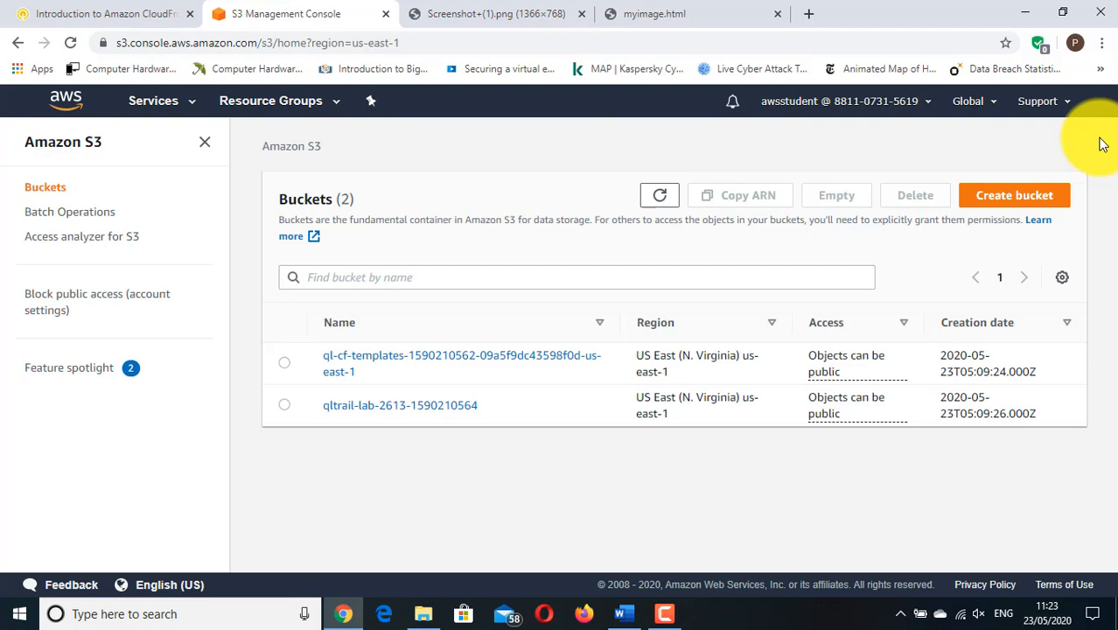
Sign out of the AWS console and close the console, screenshot image and myimage.html pages, leaving only the lab guide
left_click(893, 107)
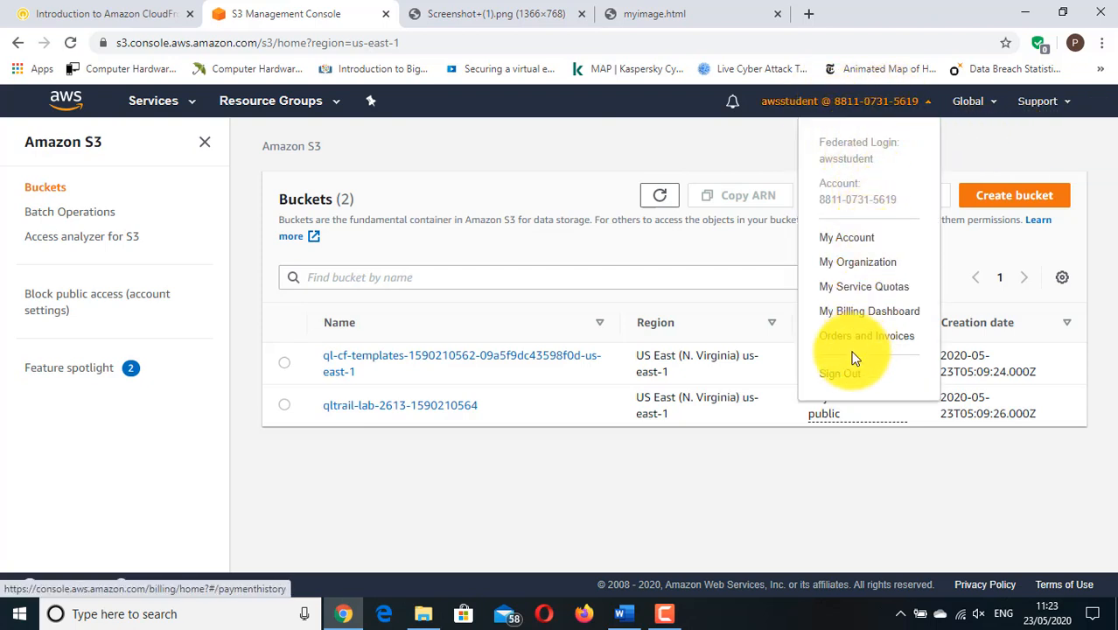
left_click(845, 379)
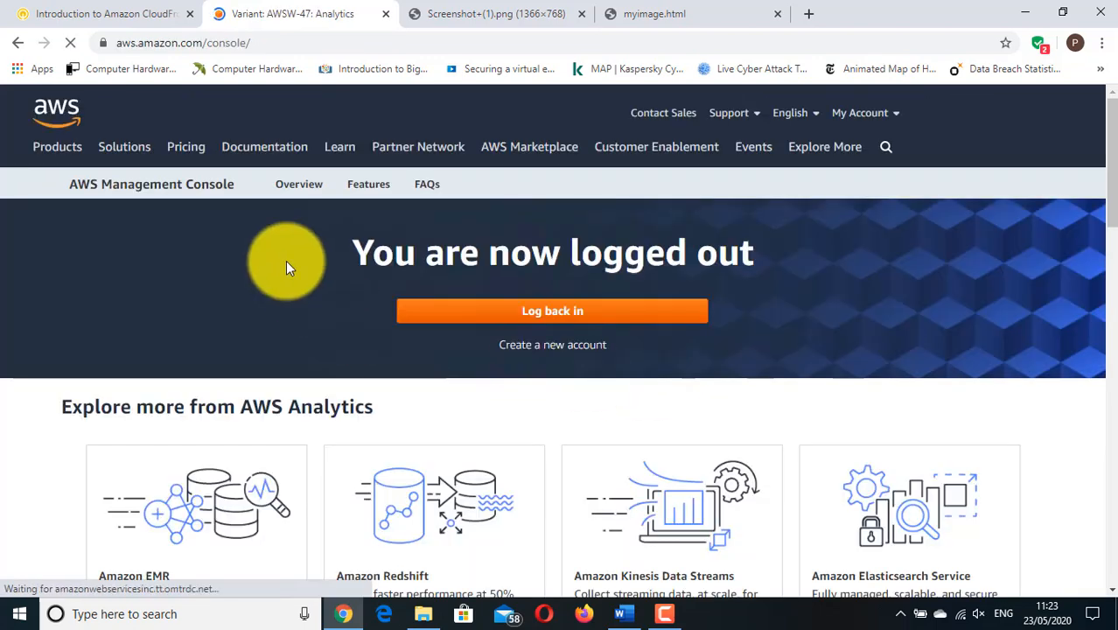
left_click(384, 15)
left_click(385, 15)
left_click(384, 15)
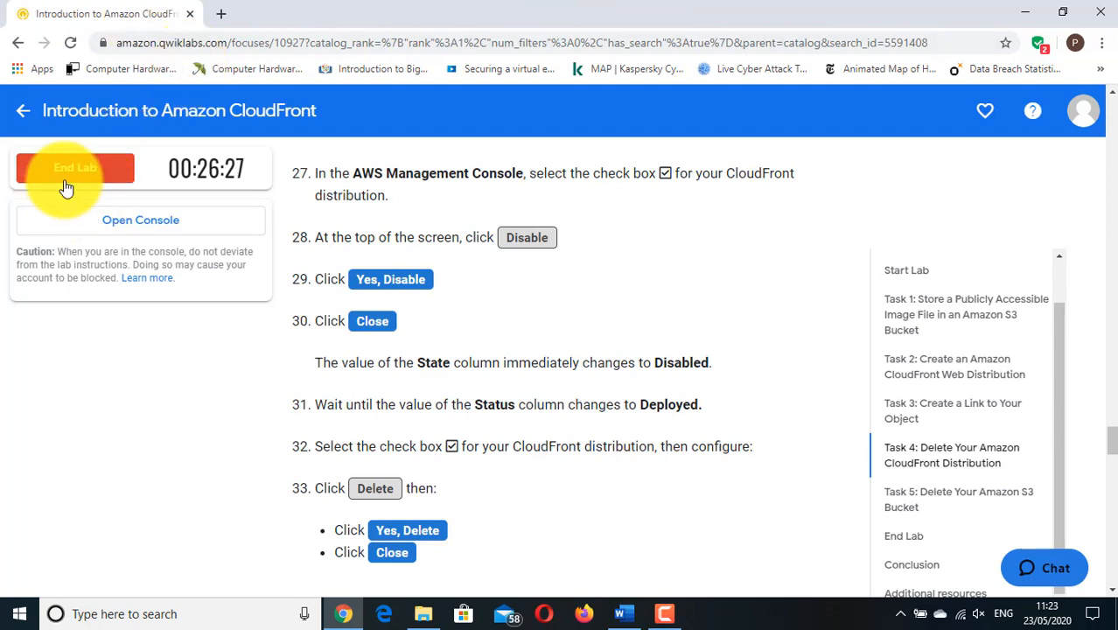
Review the lab guide's Task 5 instructions for deleting the Amazon S3 bucket
scroll(569, 291, "down", 4)
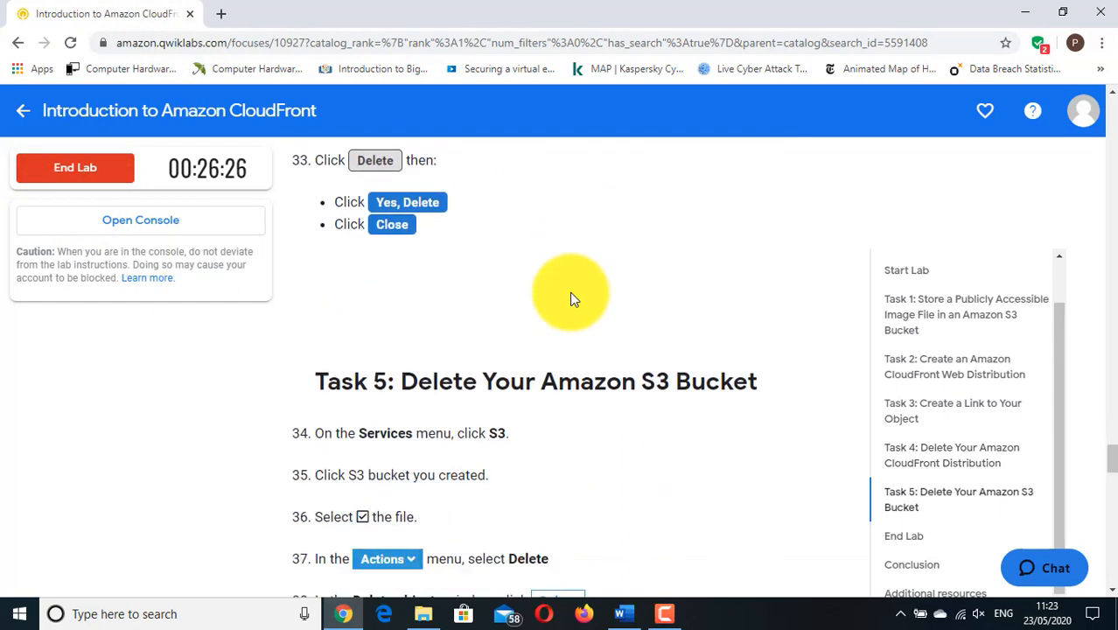
scroll(569, 298, "down", 3)
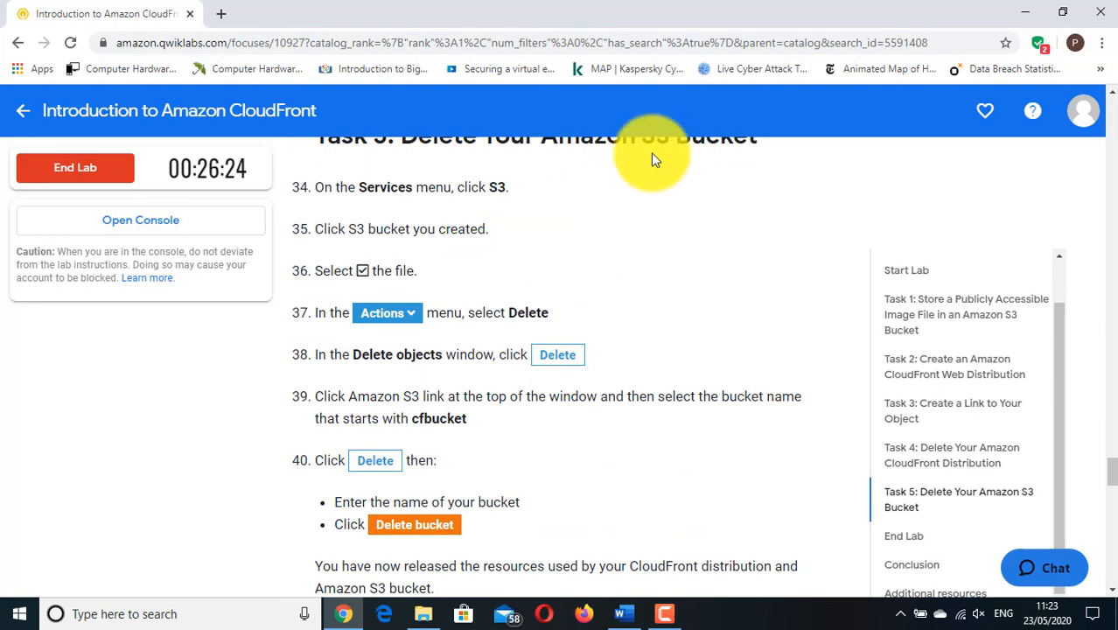
scroll(651, 152, "up", 1)
scroll(770, 230, "down", 2)
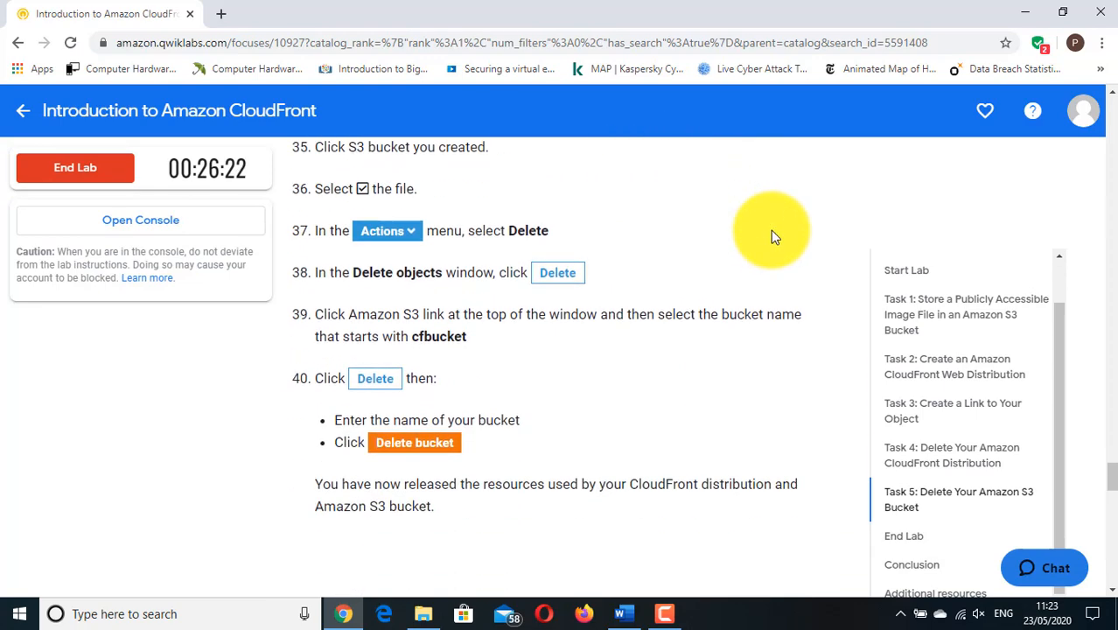
Read through the lab guide's End Lab instructions and its Conclusion section
scroll(771, 230, "down", 6)
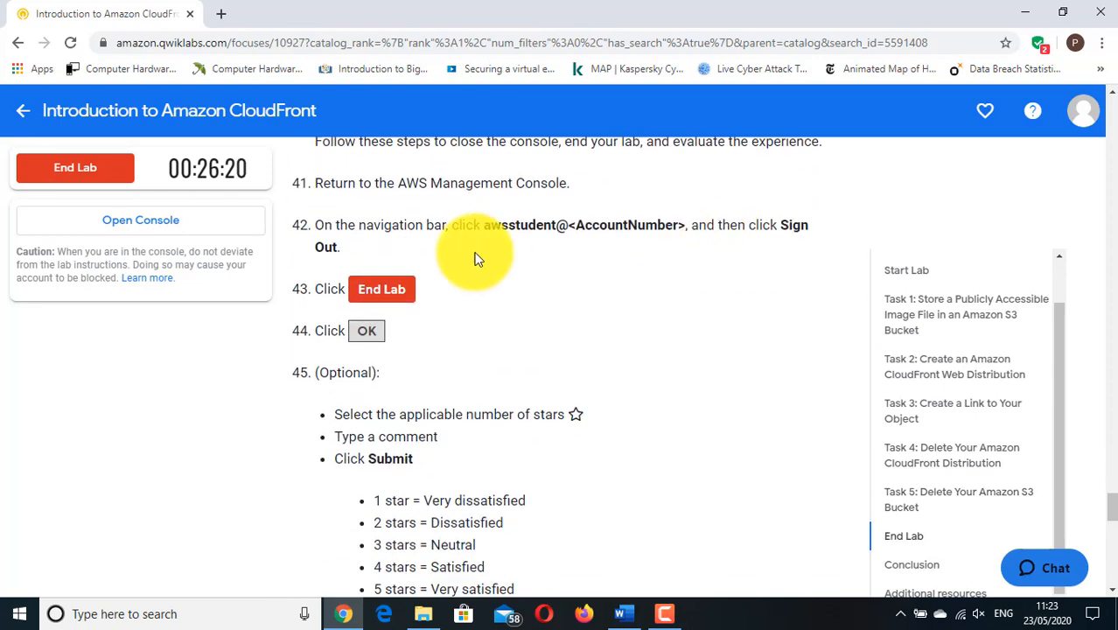
scroll(406, 262, "up", 1)
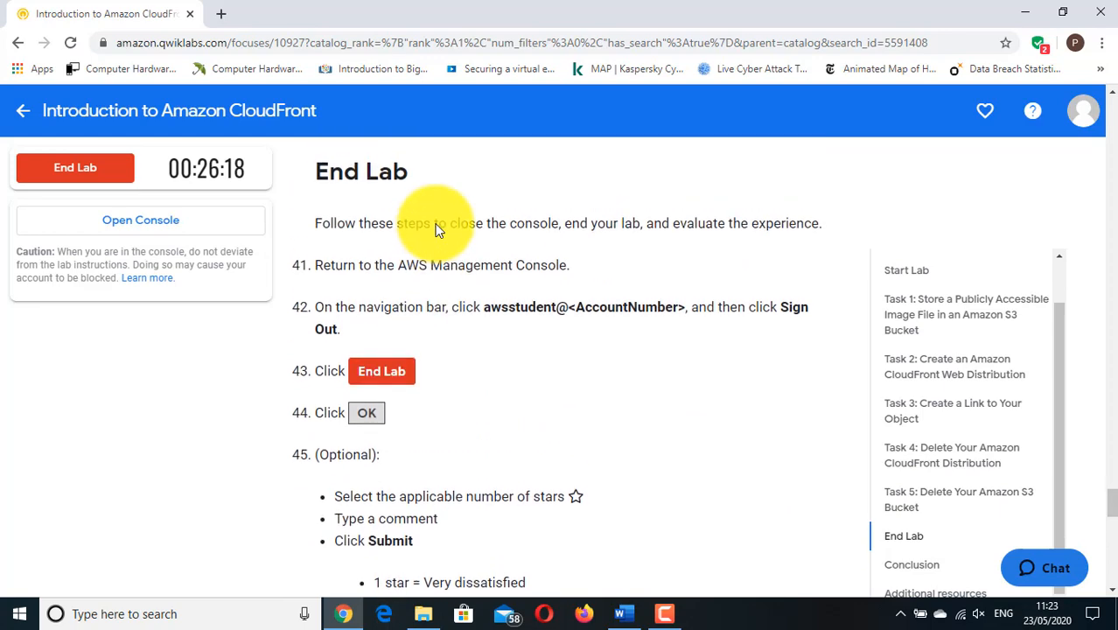
scroll(543, 315, "down", 7)
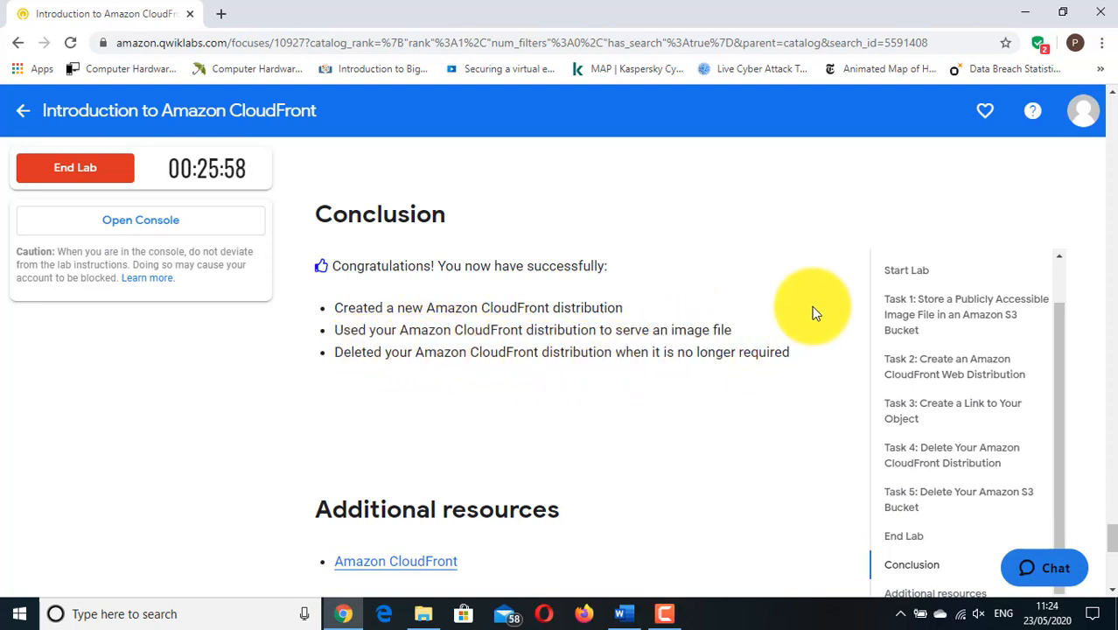
Open the Amazon CloudFront link from the guide's Additional resources, skim the product overview page, and return to the lab guide
scroll(811, 308, "down", 3)
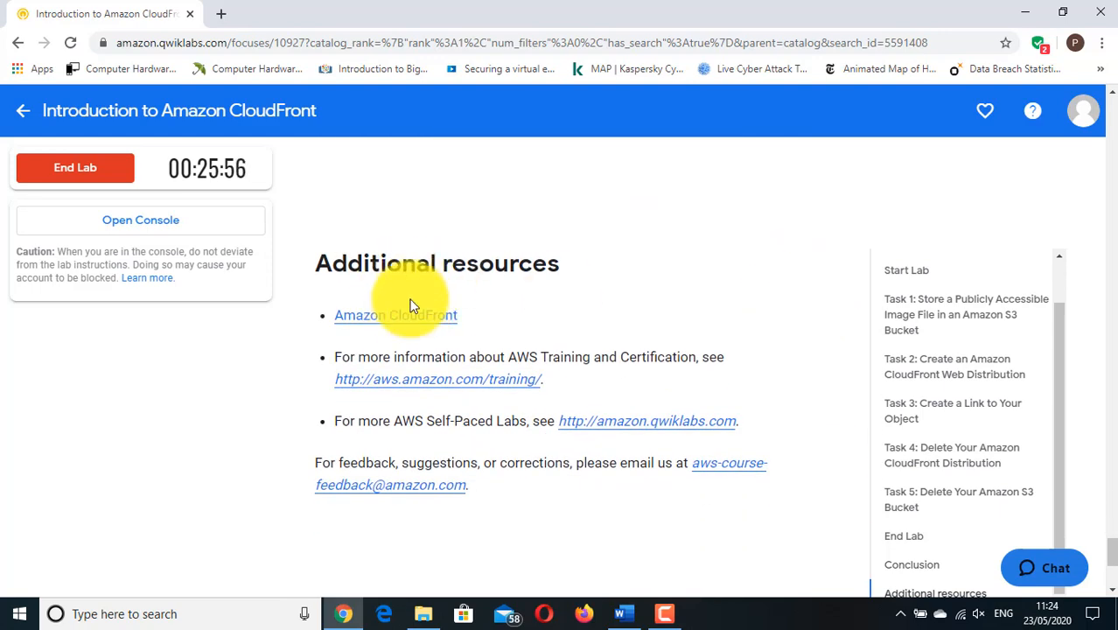
left_click(409, 314)
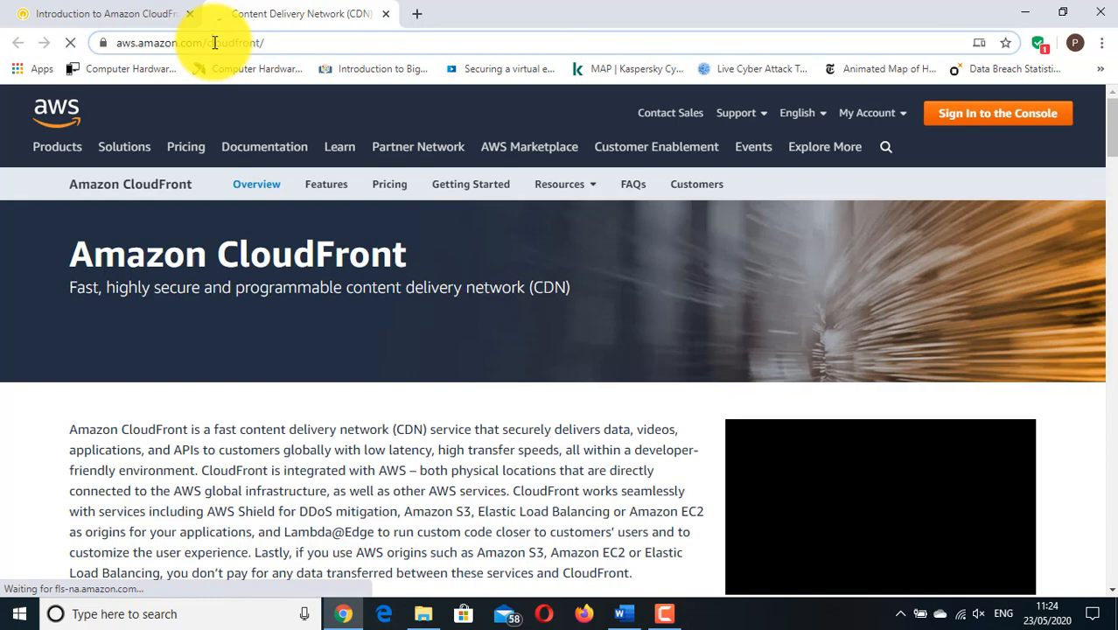
left_click(214, 42)
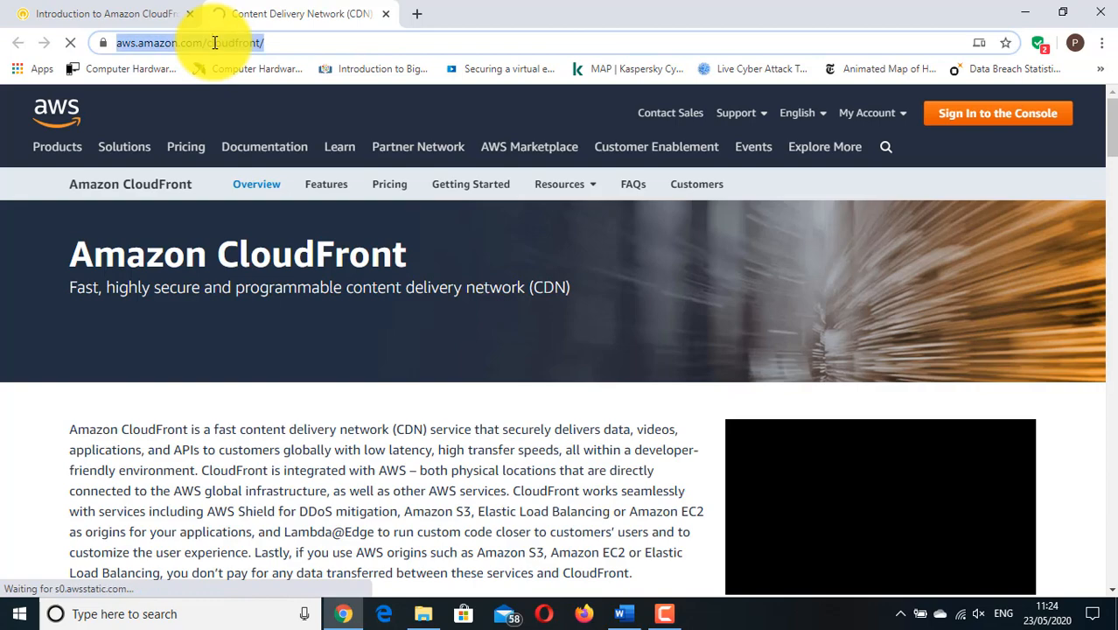
scroll(242, 205, "down", 5)
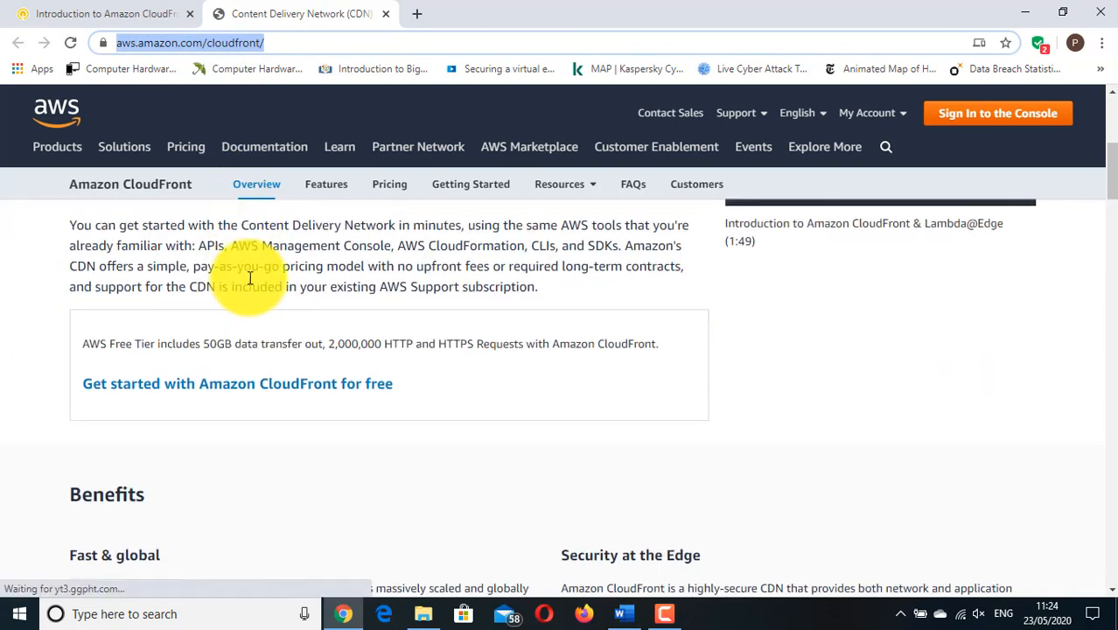
scroll(249, 278, "up", 2)
scroll(207, 249, "down", 3)
left_click(140, 12)
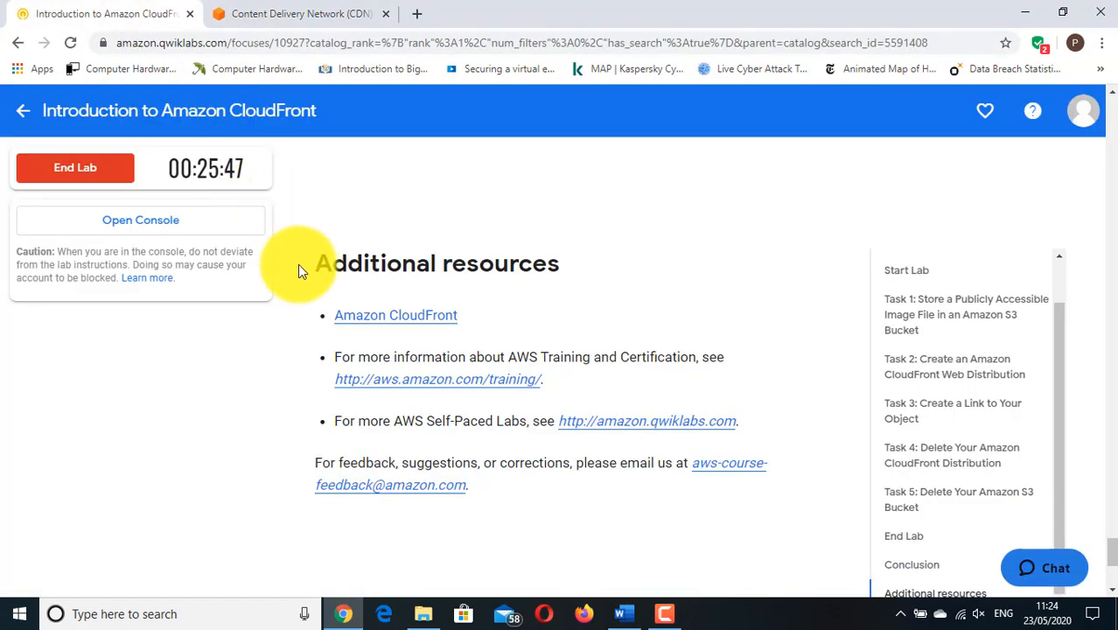
Open the AWS Training and Certification link from the additional resources, skim the page, and return to the lab guide
left_click(413, 379)
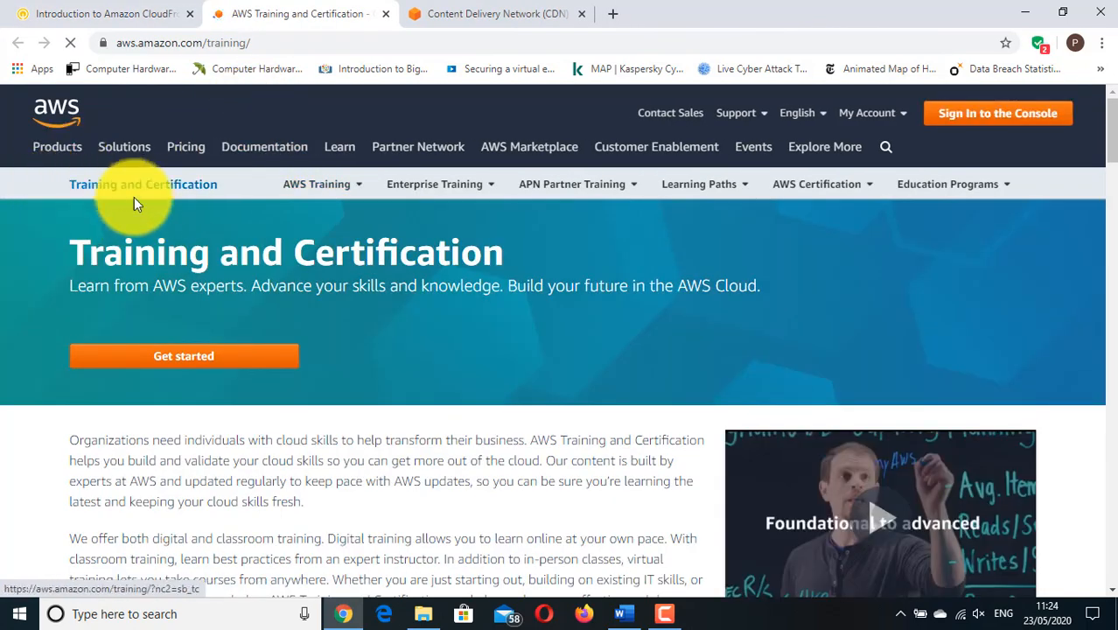
scroll(143, 212, "down", 1)
scroll(143, 211, "down", 3)
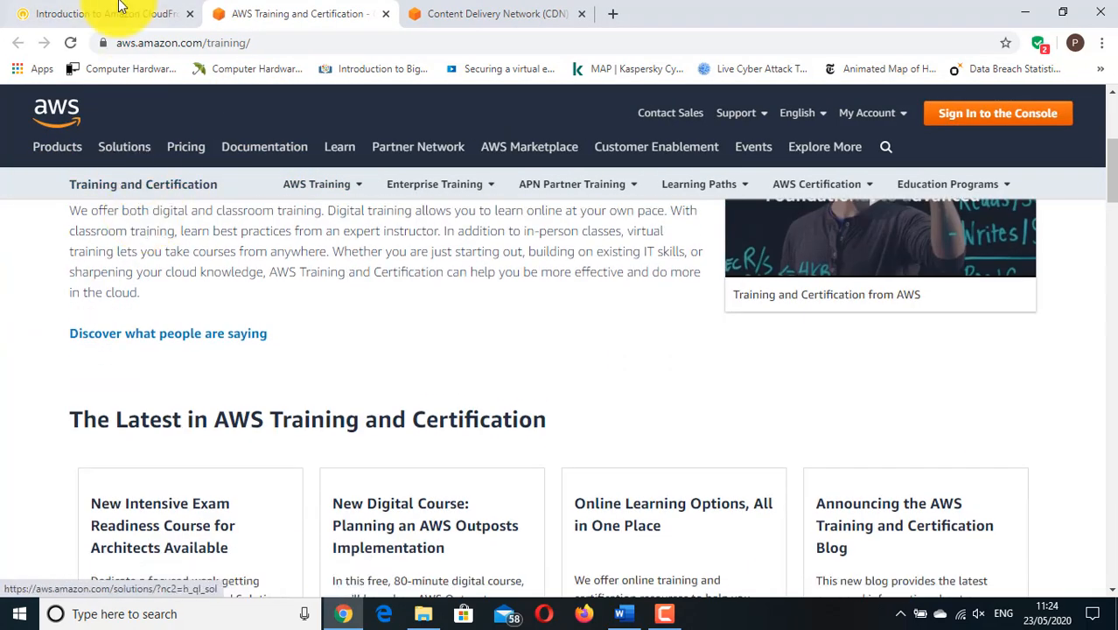
left_click(103, 13)
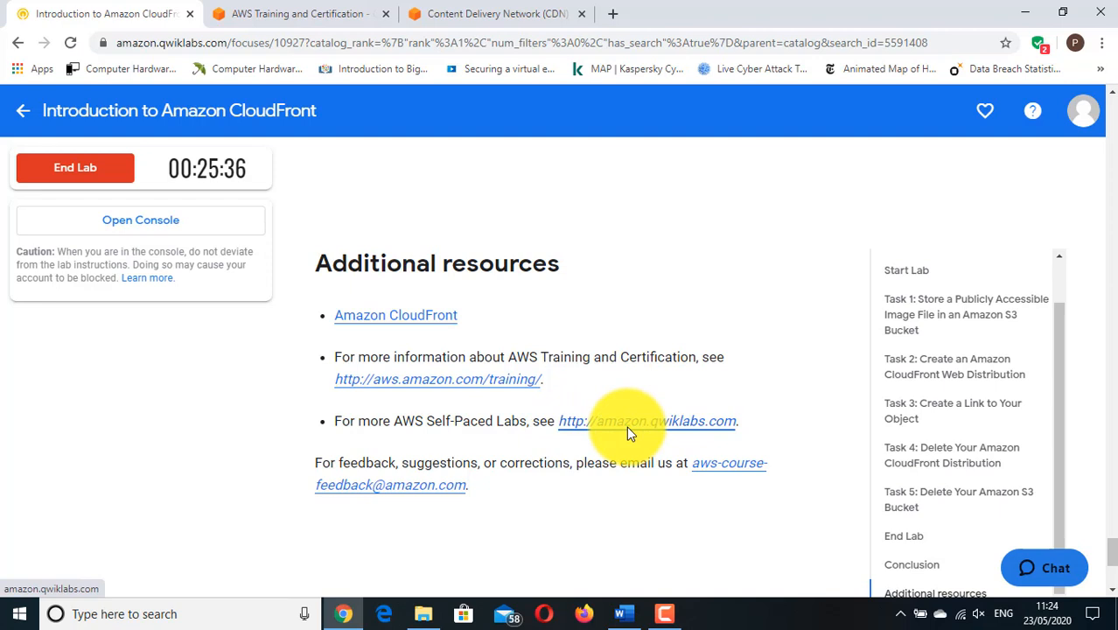
Check the remaining additional resources in the guide and end the running Introduction to Amazon CloudFront lab
scroll(626, 426, "down", 2)
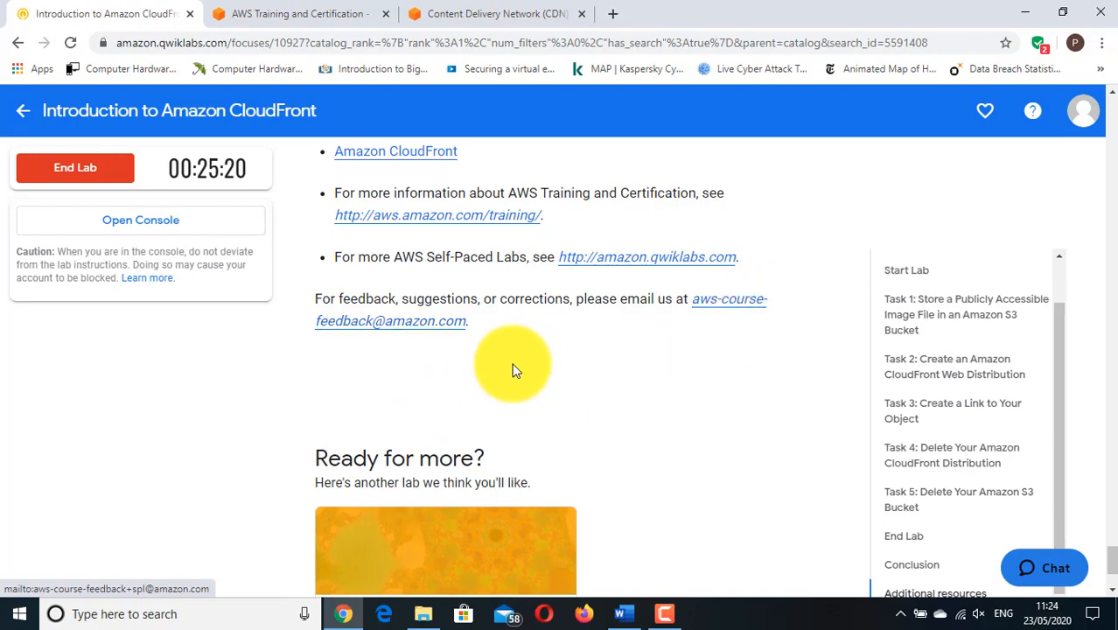
left_click(77, 171)
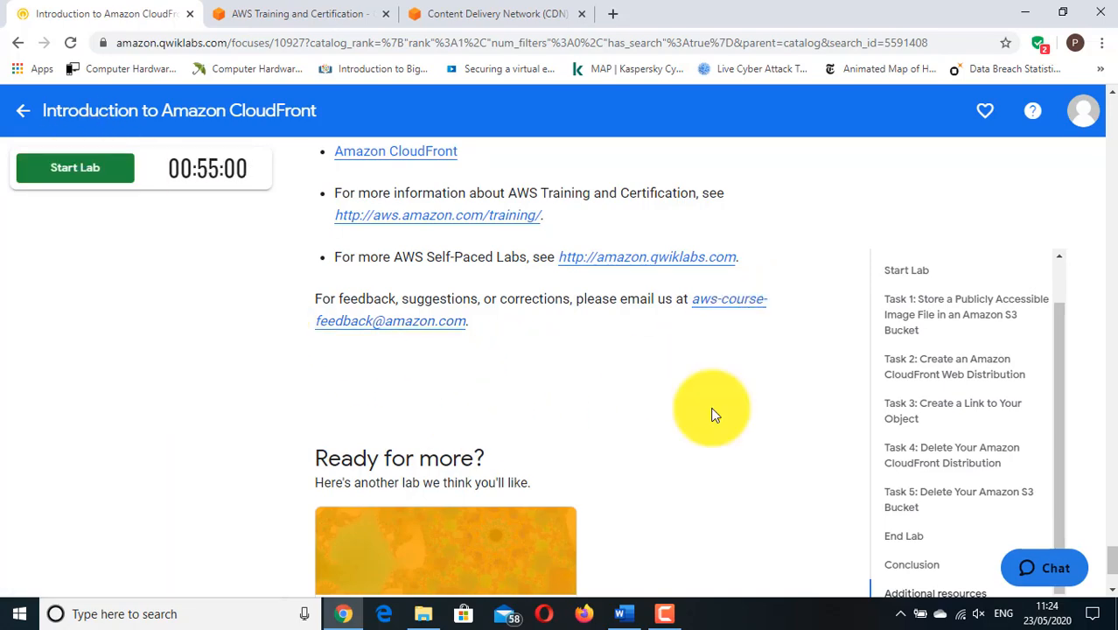